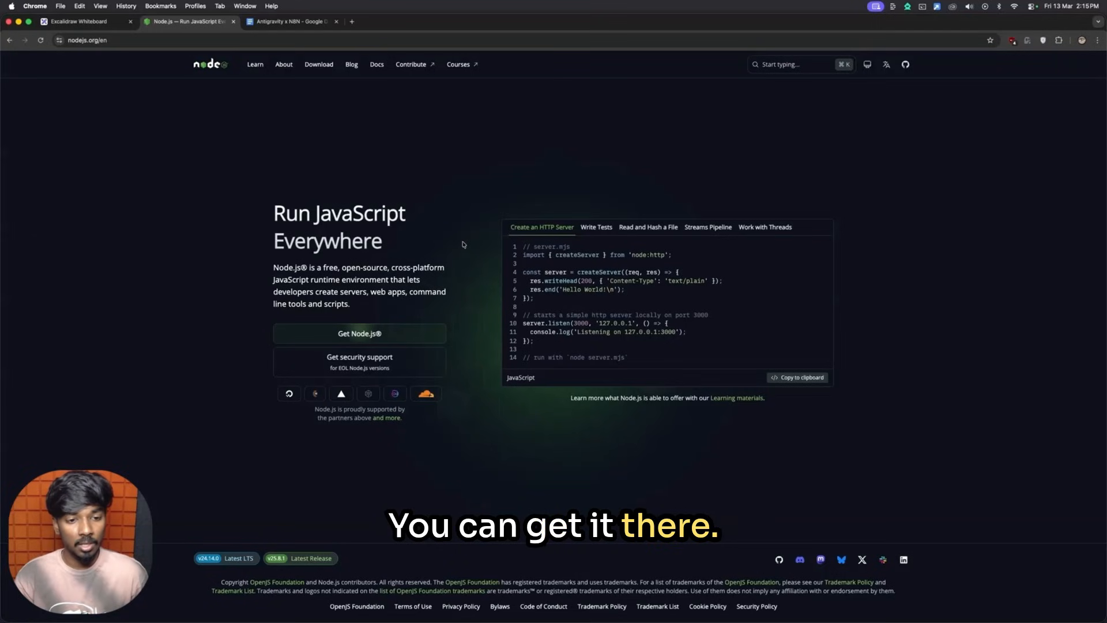
Download the macOS installer node-v24.14.0.pkg for the v24.14.0 LTS release from the Node.js site
click(361, 339)
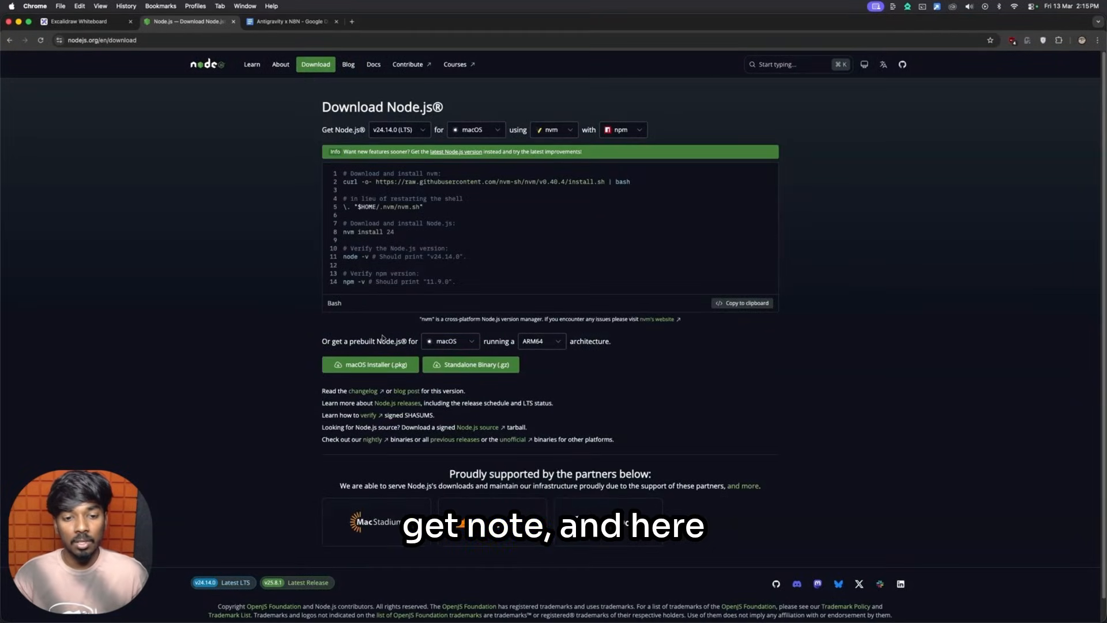
click(449, 341)
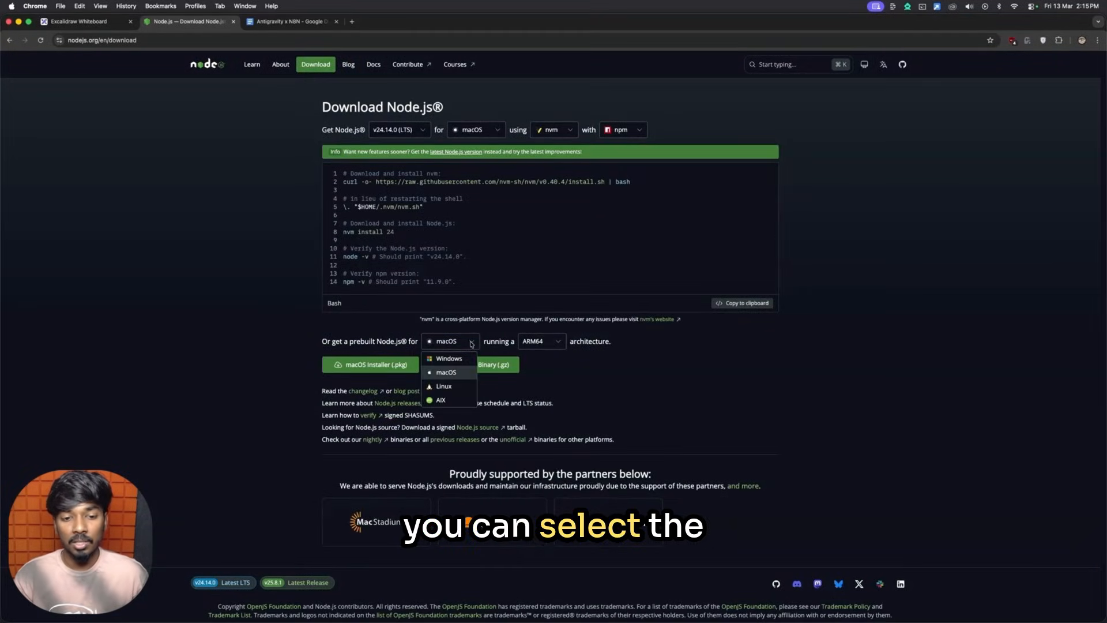
click(455, 373)
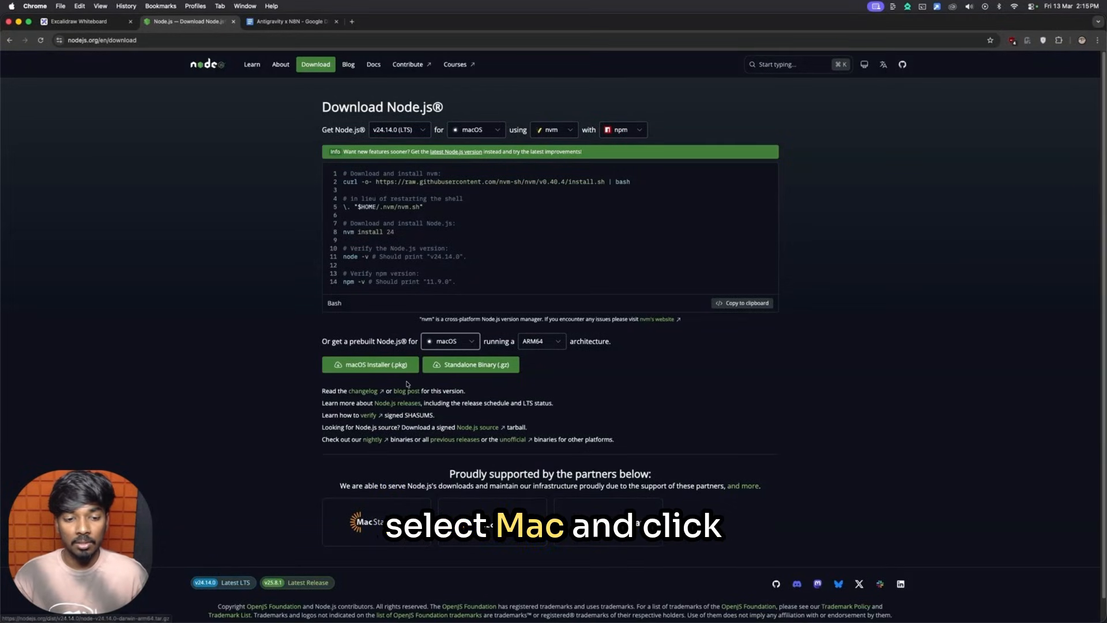
click(370, 365)
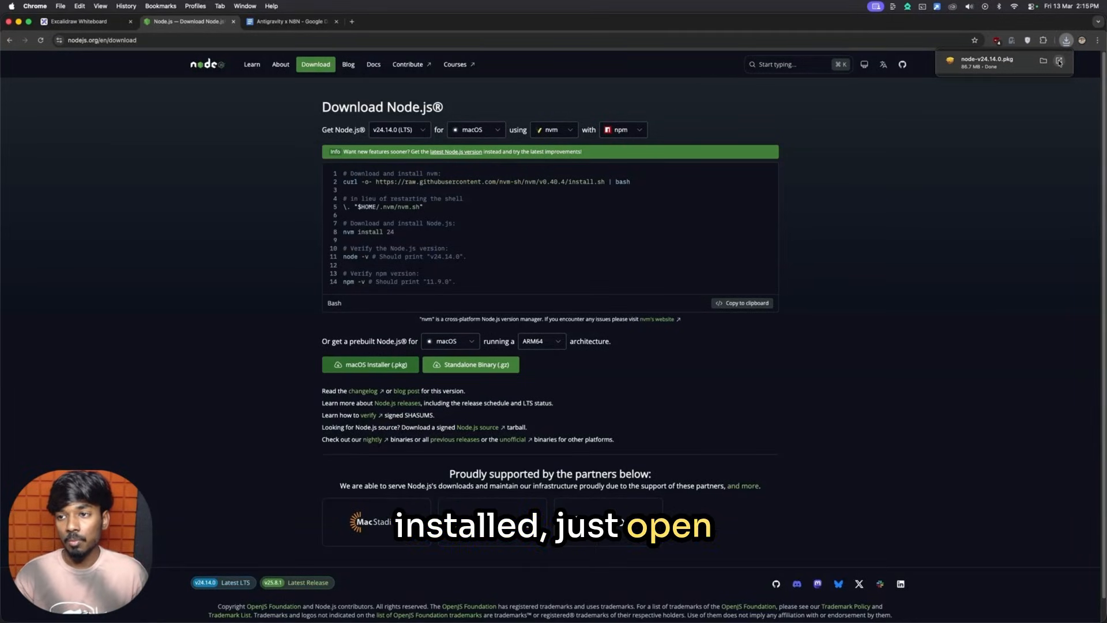
Install Node.js v24.14.0 and npm from the pkg, accepting the licence, then close the installer
click(1059, 61)
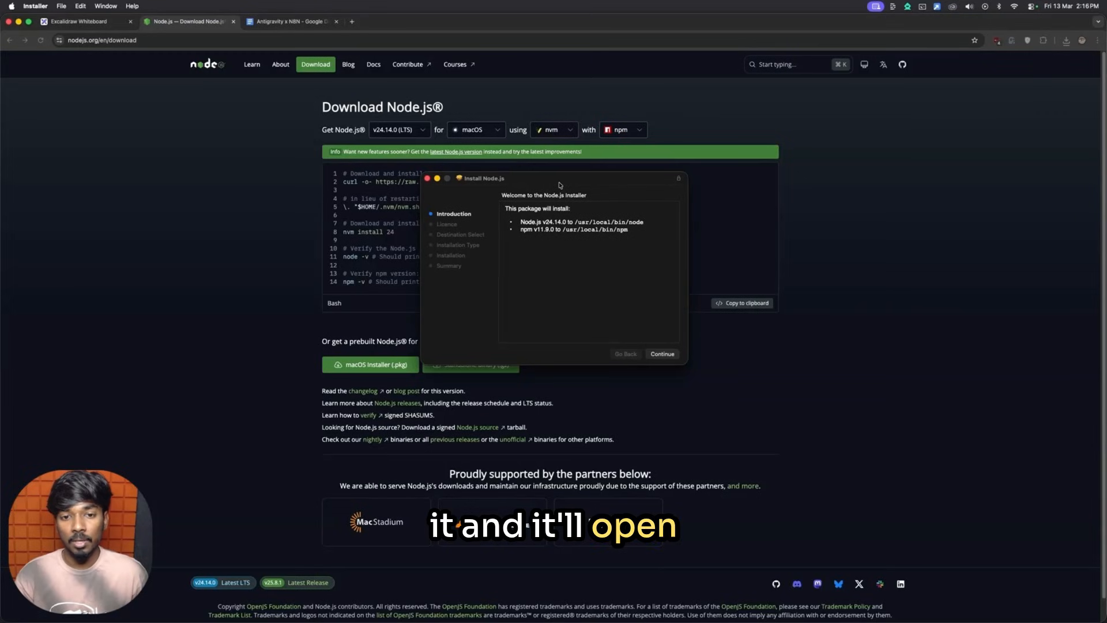
click(663, 354)
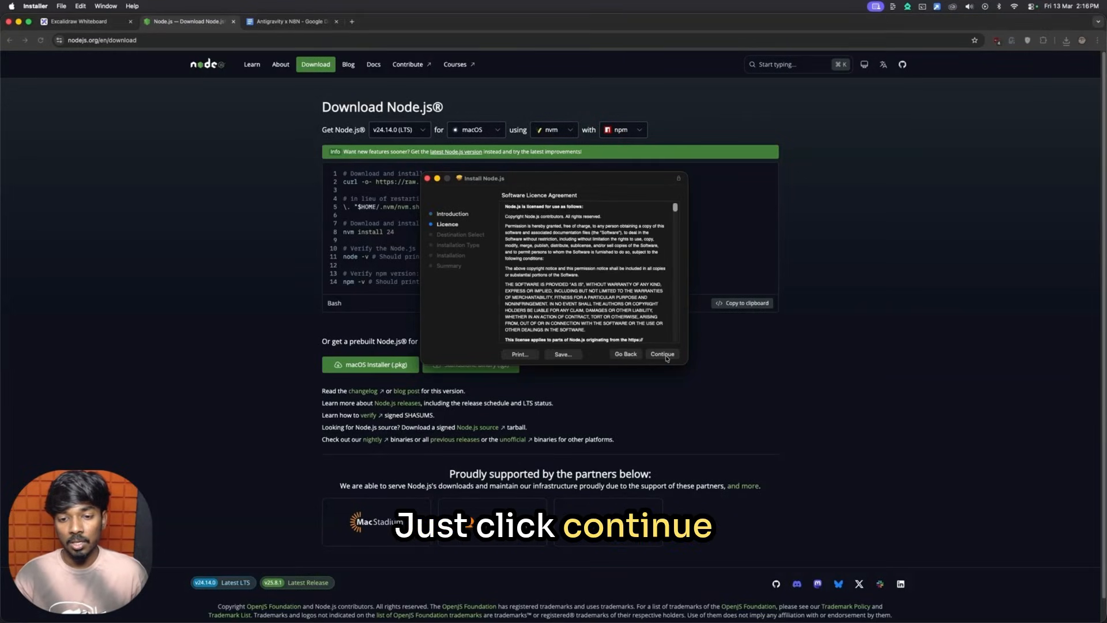
click(663, 354)
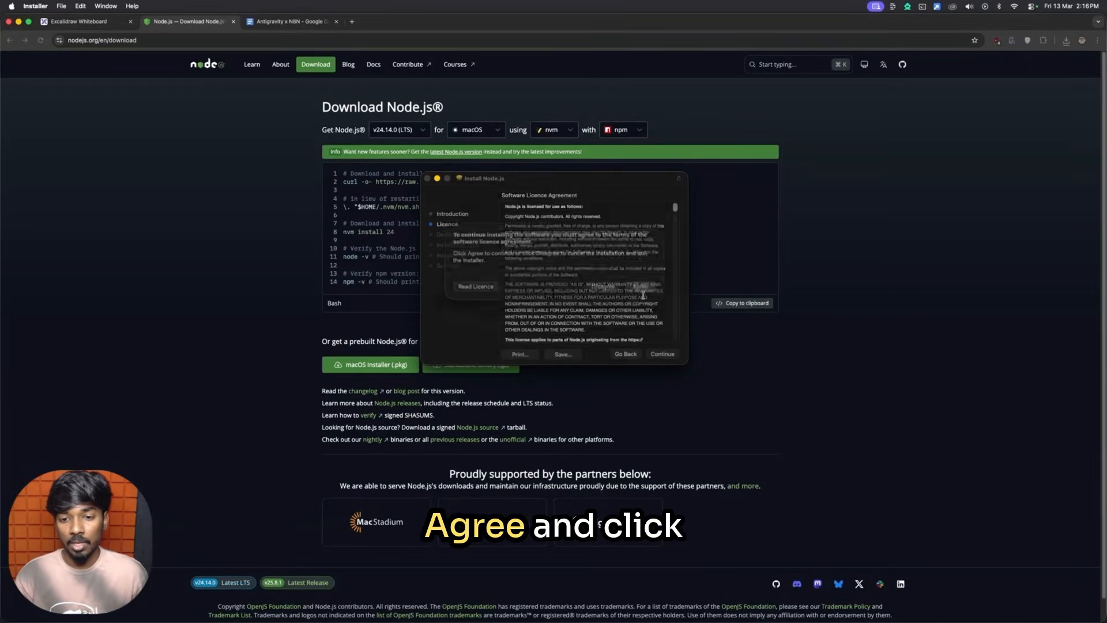
click(646, 295)
click(664, 354)
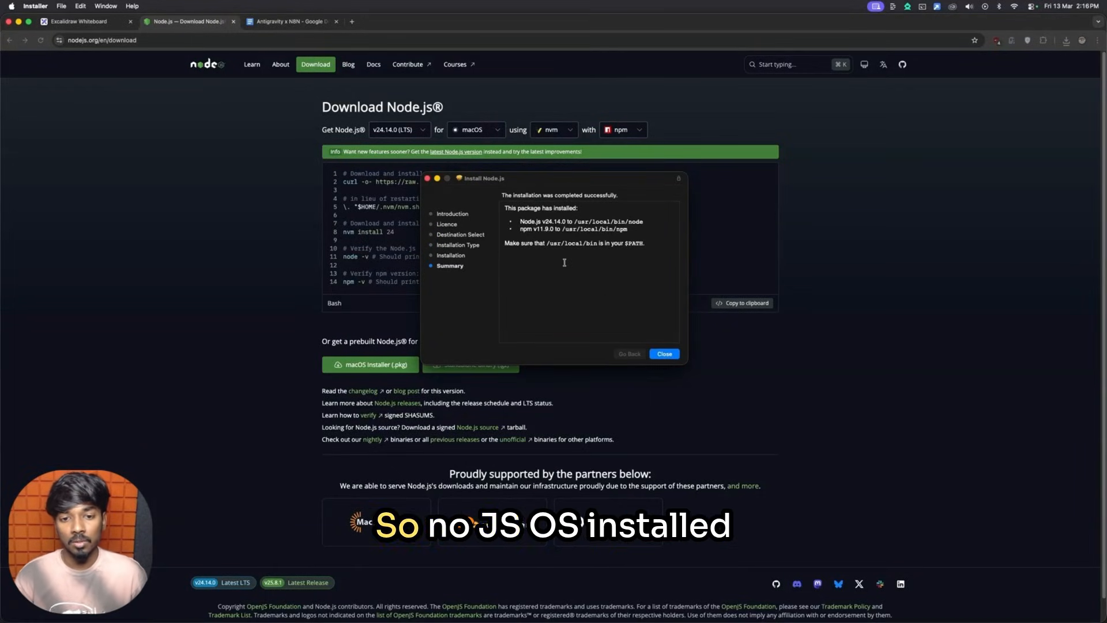
click(664, 354)
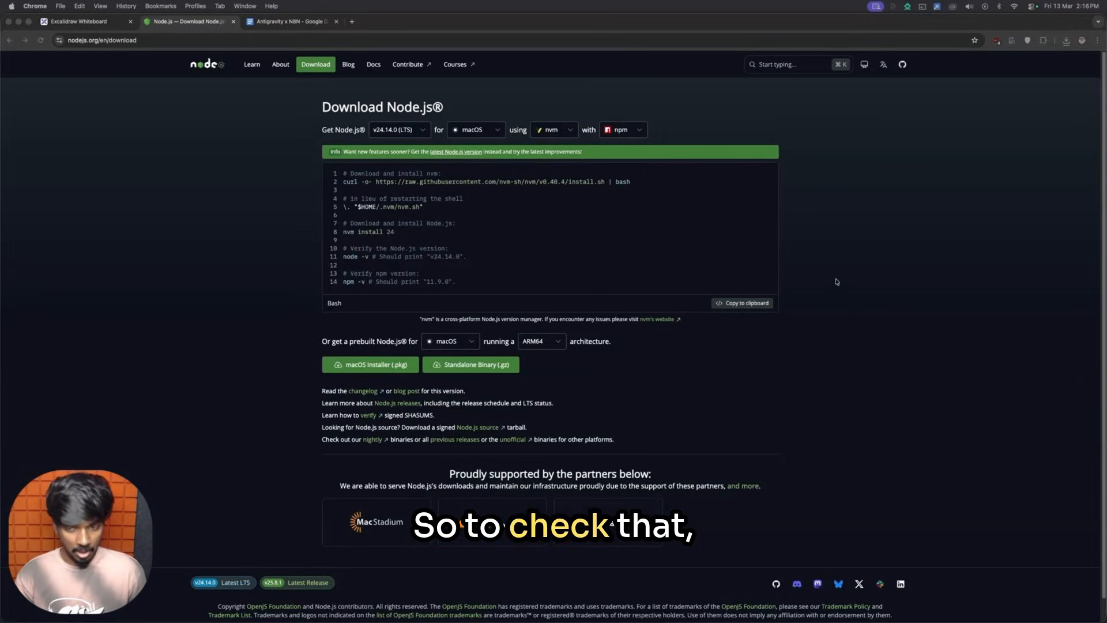
Launch Terminal and run node -v, confirming version v24.14.0
key(super+space)
text(terminal)
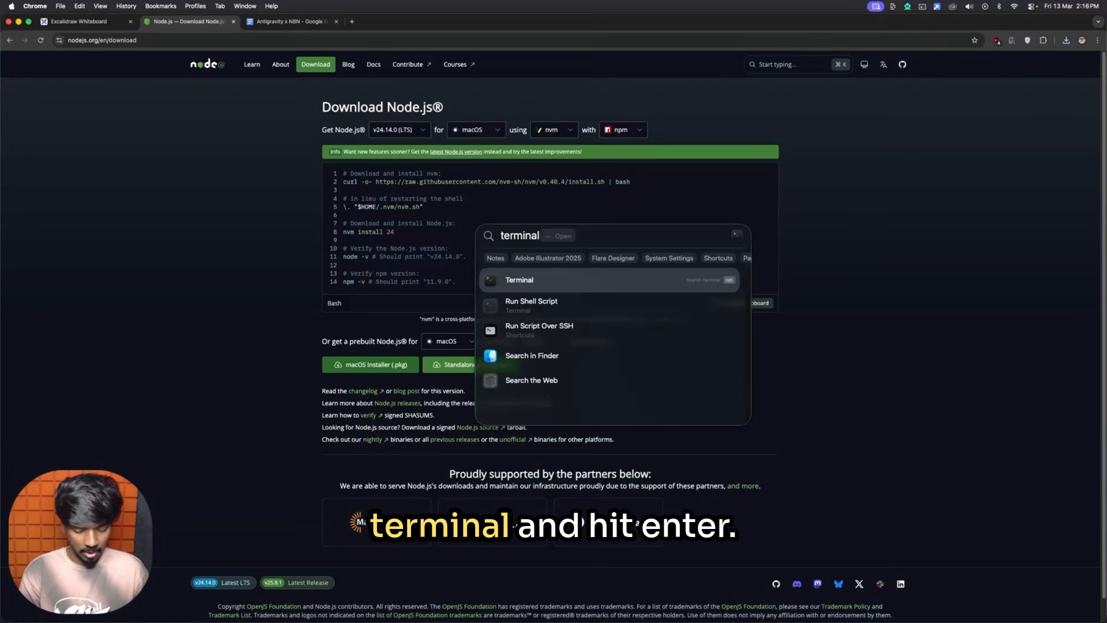
key(Return)
text(node)
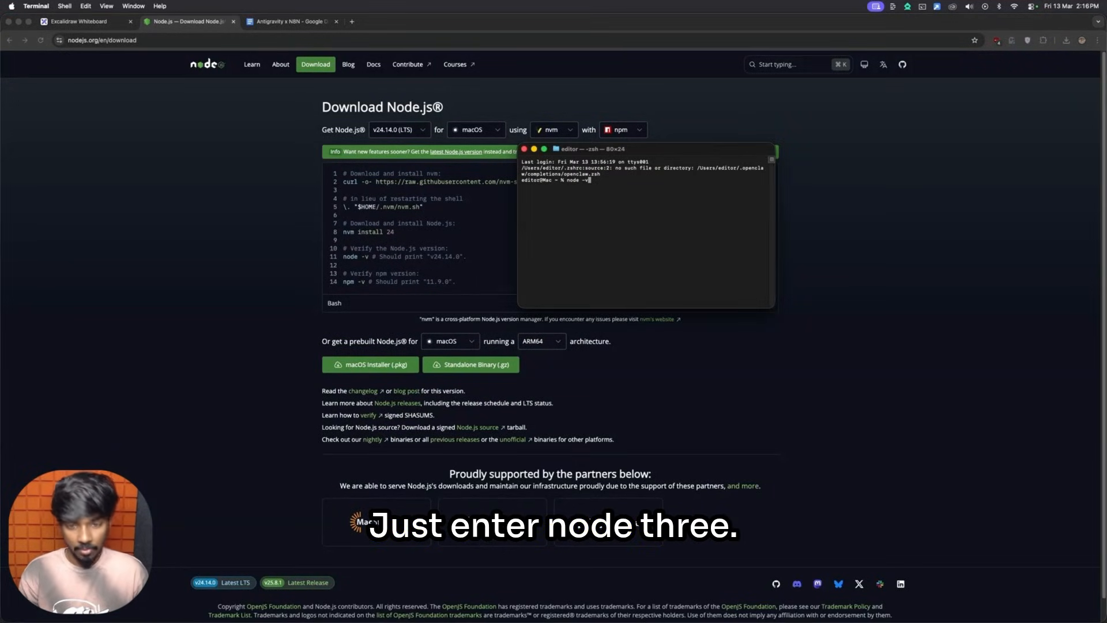
text( -v)
key(Return)
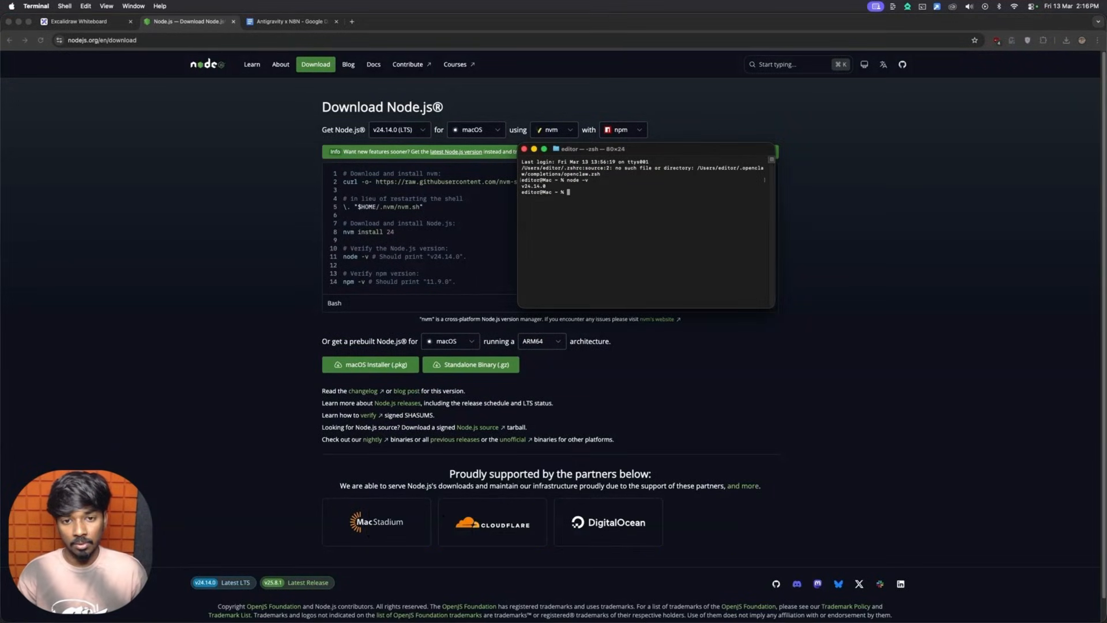
click(524, 188)
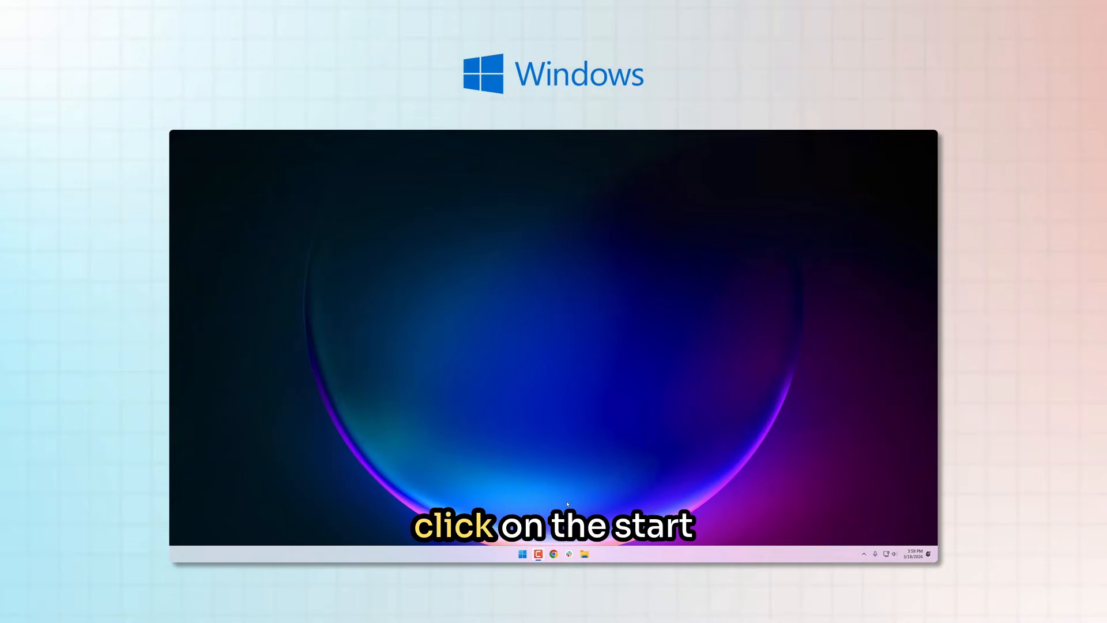
Open Command Prompt on Windows from search and enter node -v
click(522, 555)
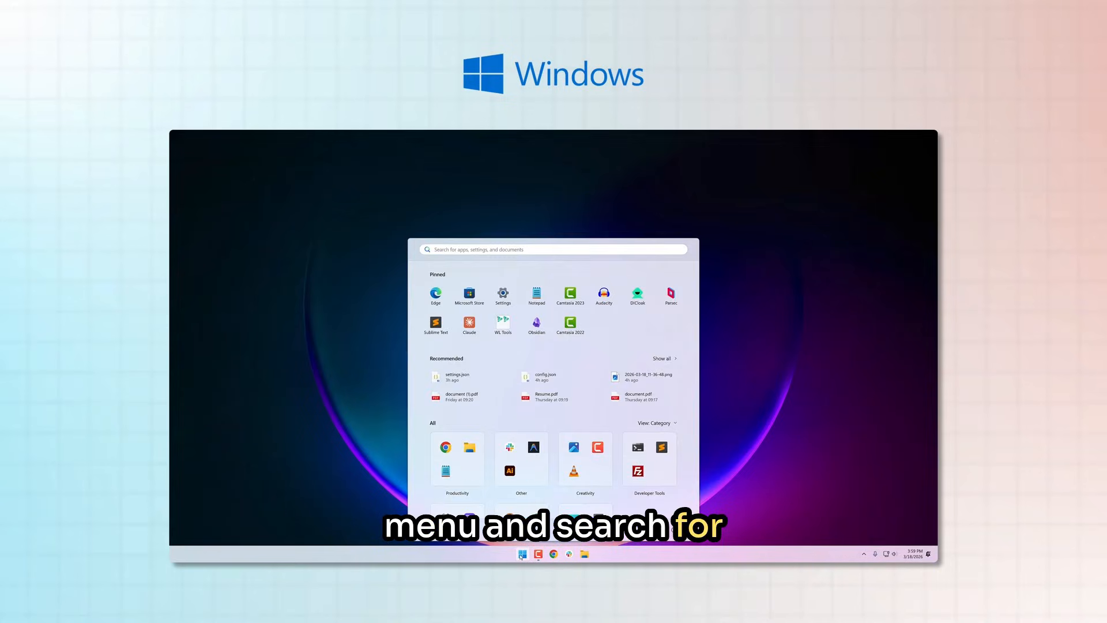
text(cmd)
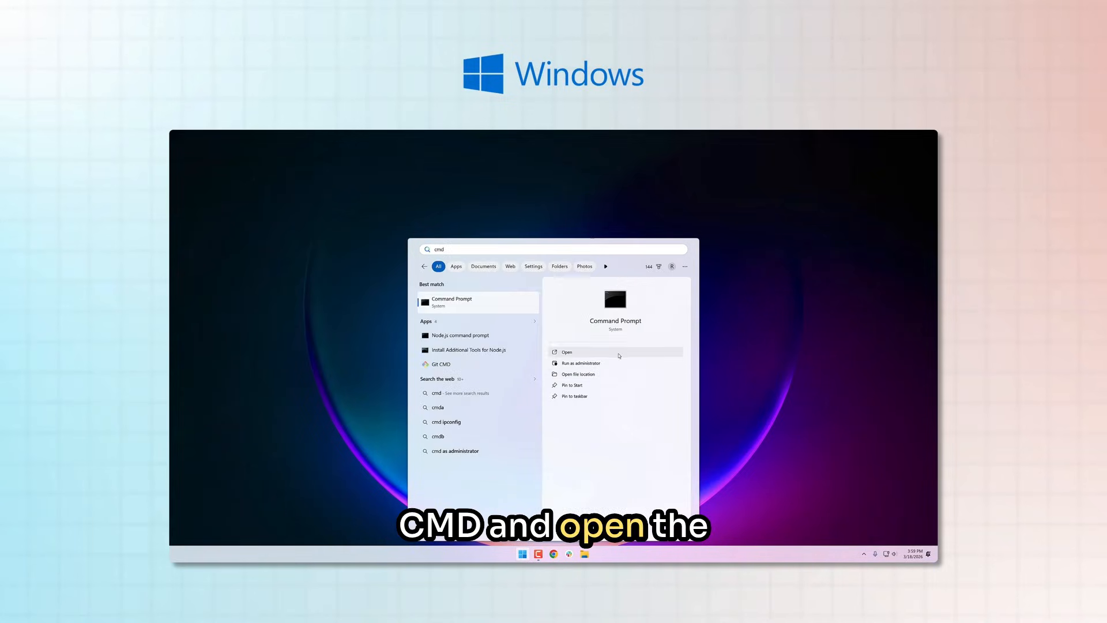
click(617, 353)
text(node -)
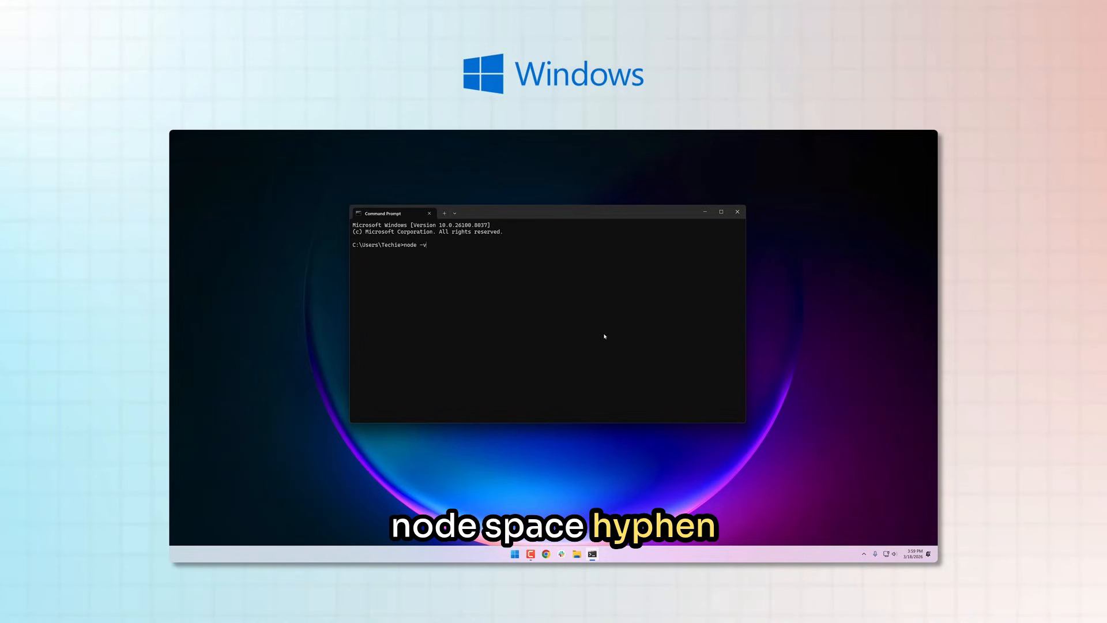
text(v)
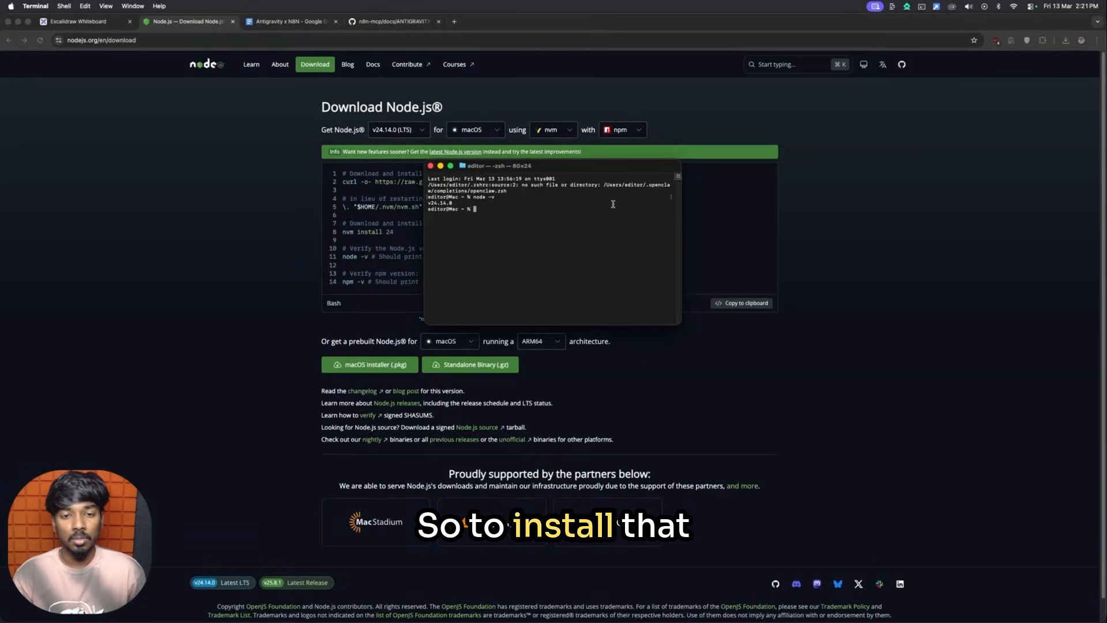
Copy the npm install -g n8n-mcp command from the n8n-mcp Antigravity setup guide
click(392, 23)
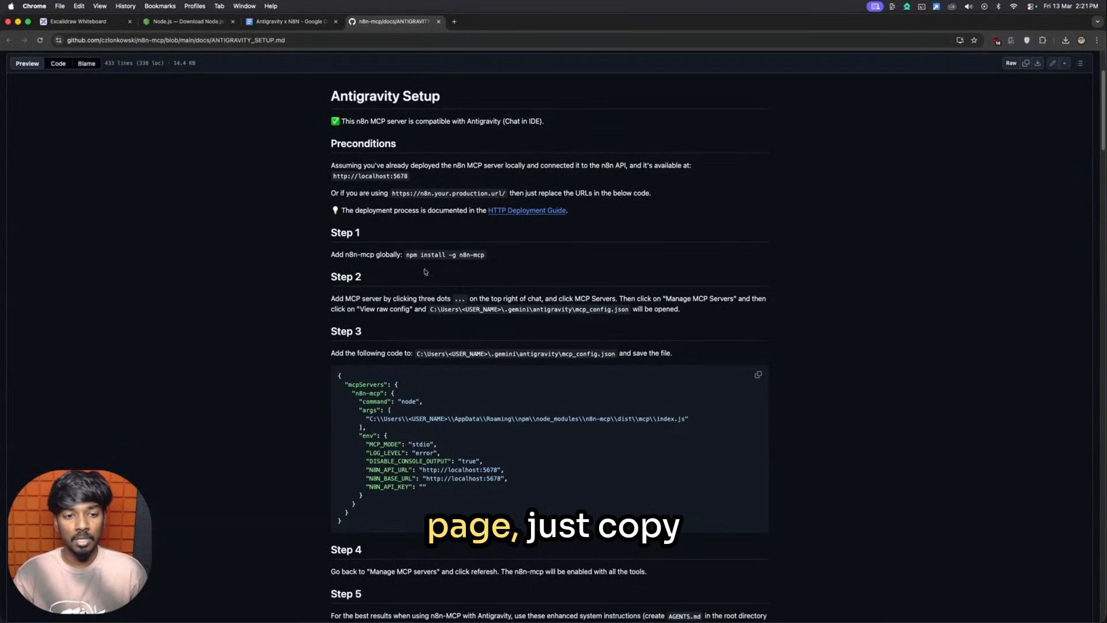
drag(406, 255, 484, 254)
right_click(478, 254)
click(499, 276)
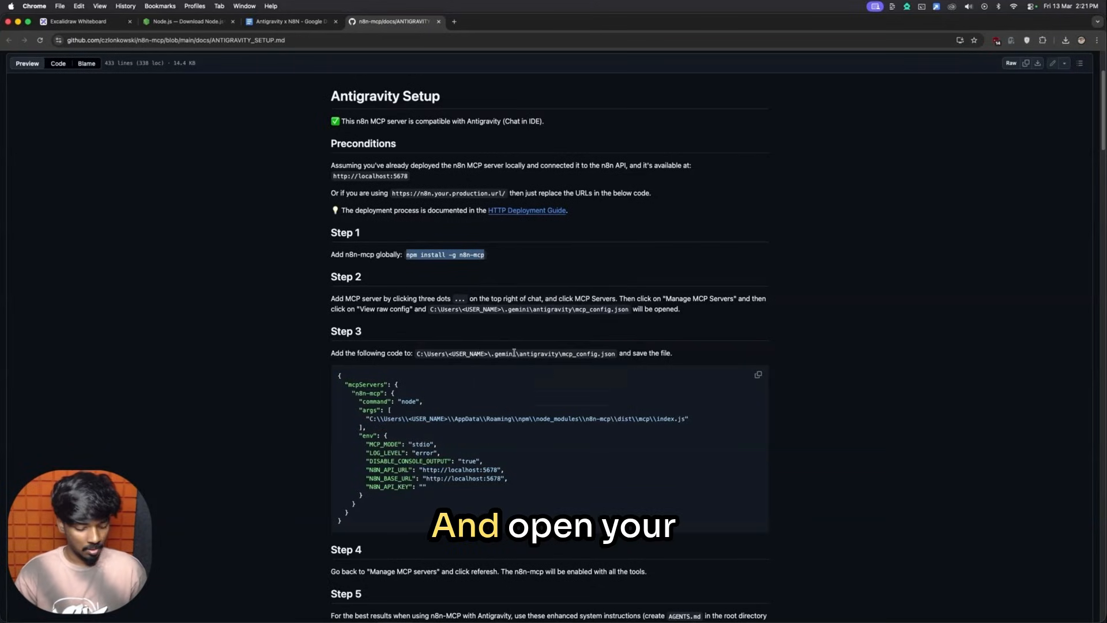
Run sudo npm install -g n8n-mcp in Terminal with the account password, then close Terminal
key(super+Tab)
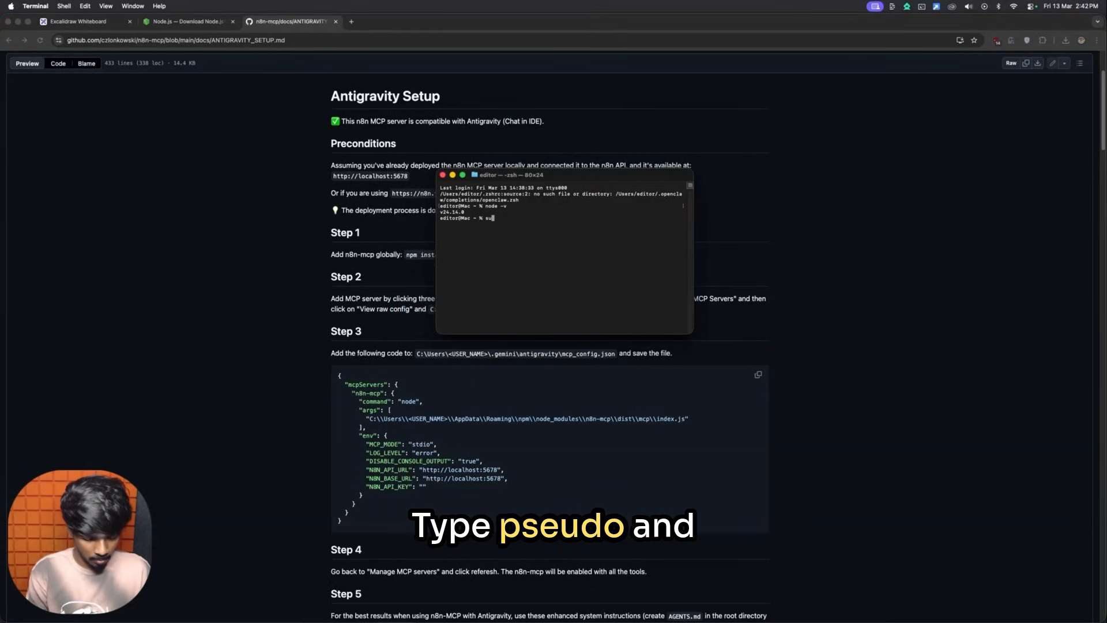
text(do)
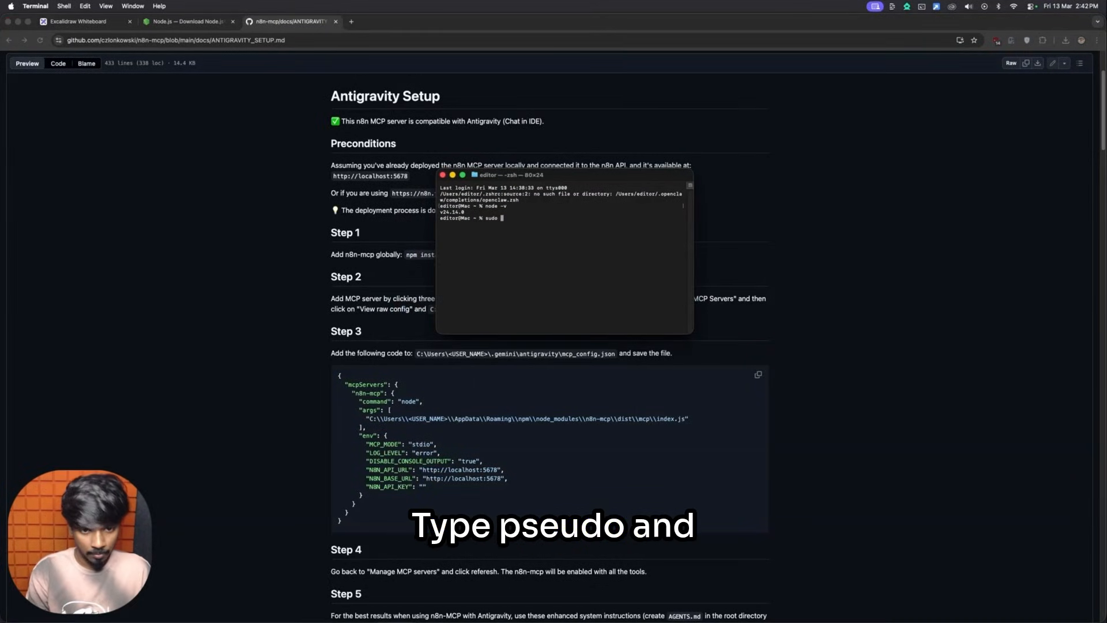
right_click(603, 226)
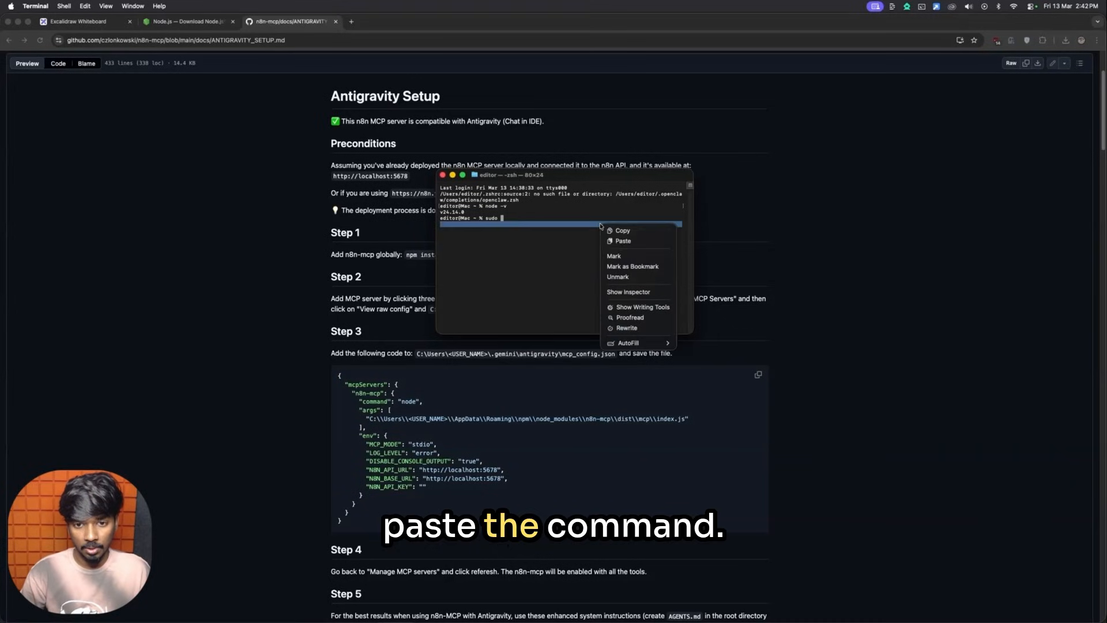
click(623, 241)
key(Return)
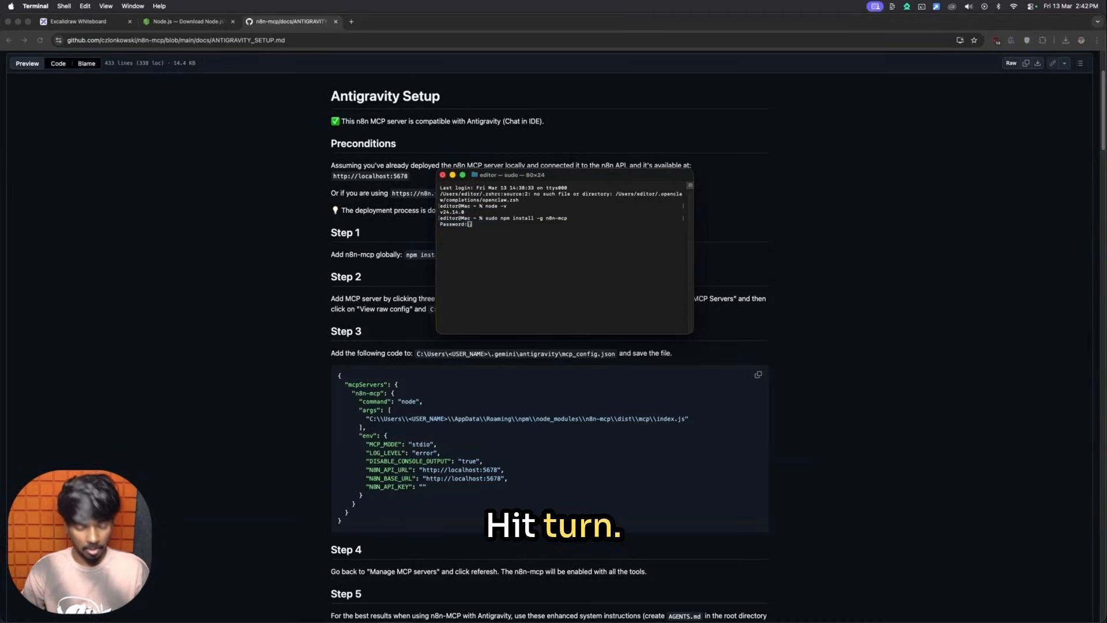
key(Return)
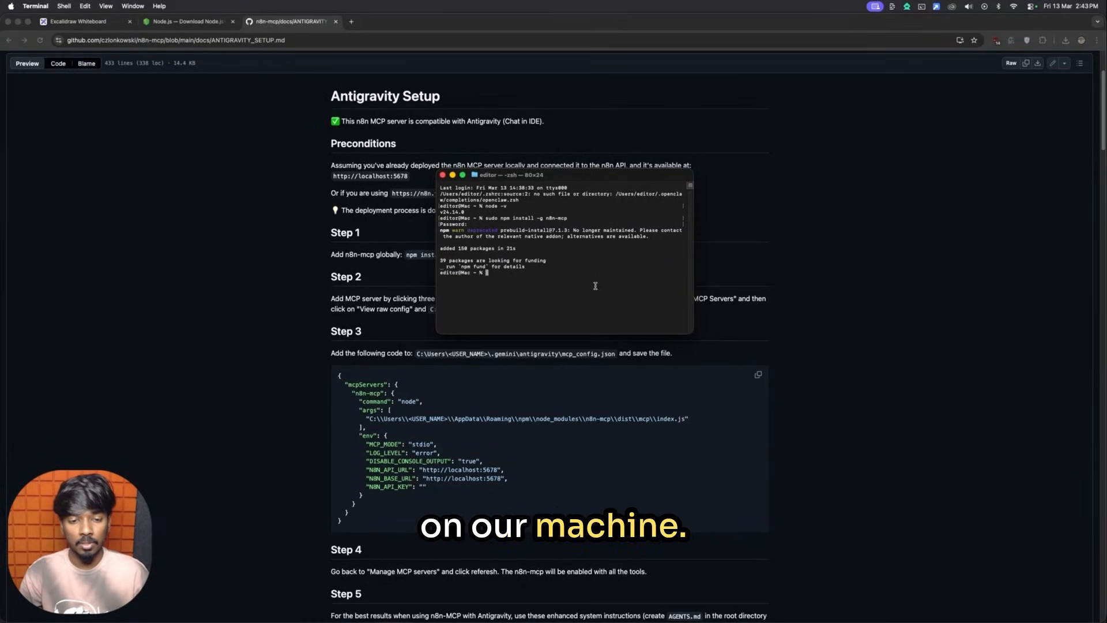
click(442, 175)
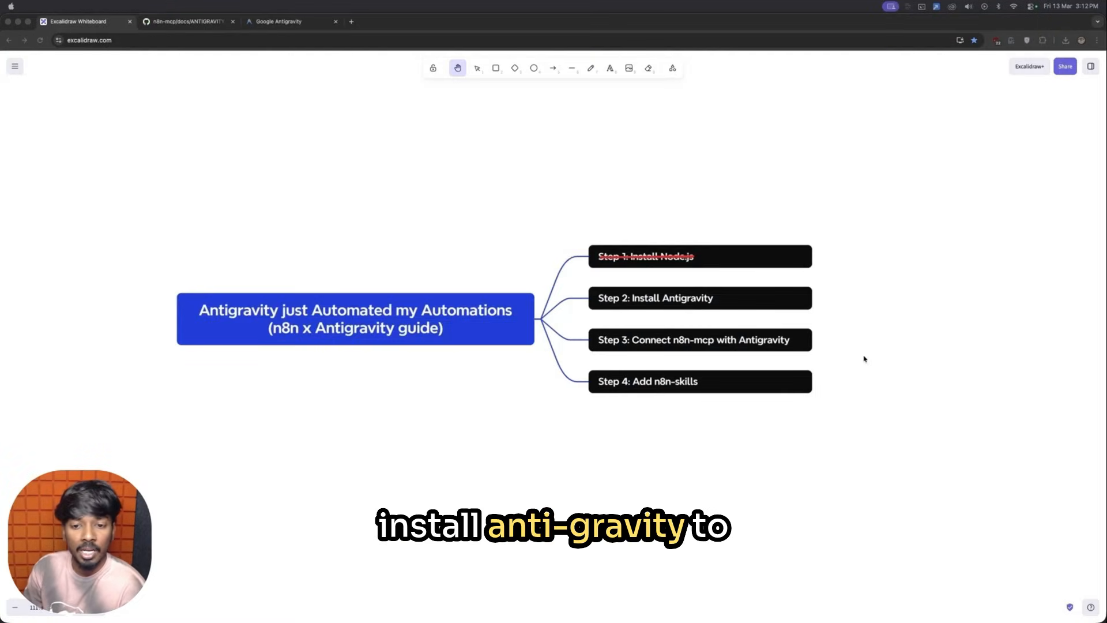
Download Antigravity.dmg for Apple Silicon and copy Antigravity into the Applications folder
click(287, 25)
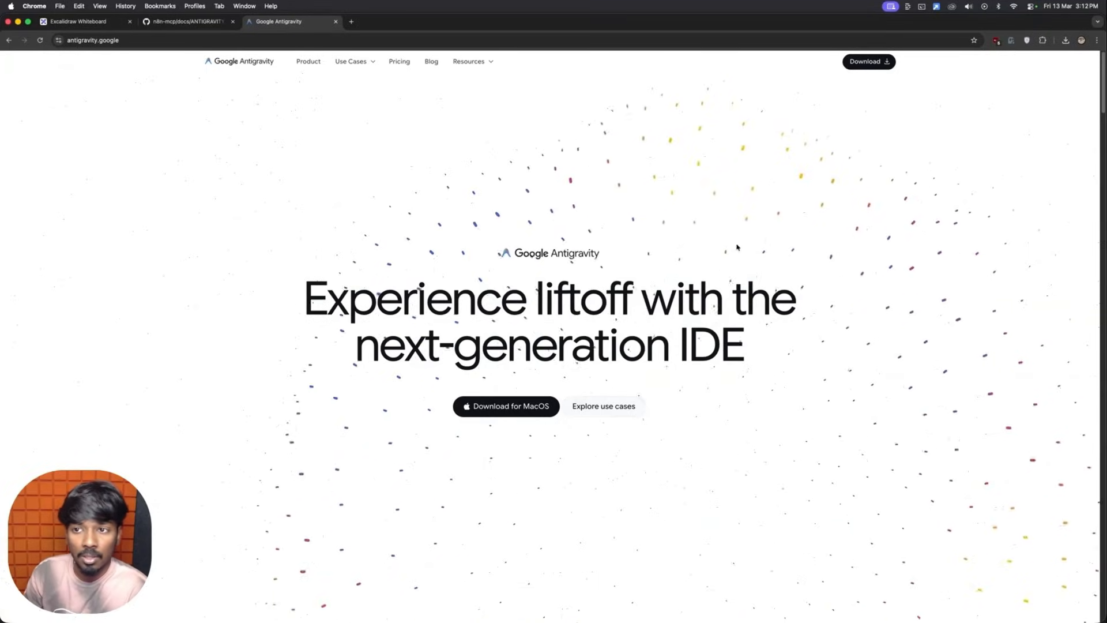
click(873, 69)
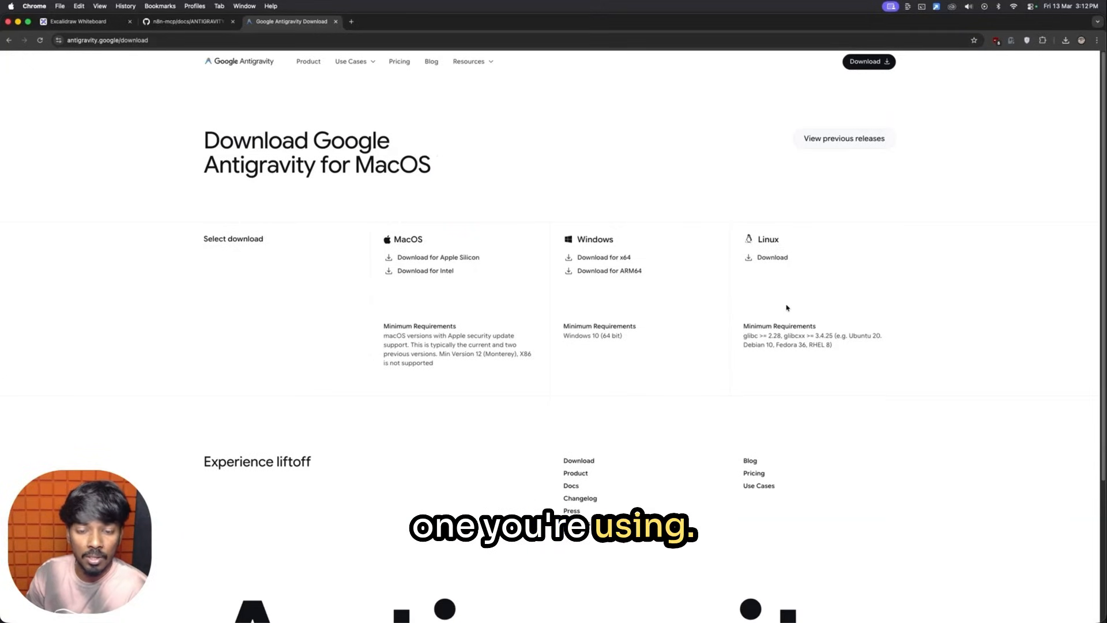
click(484, 258)
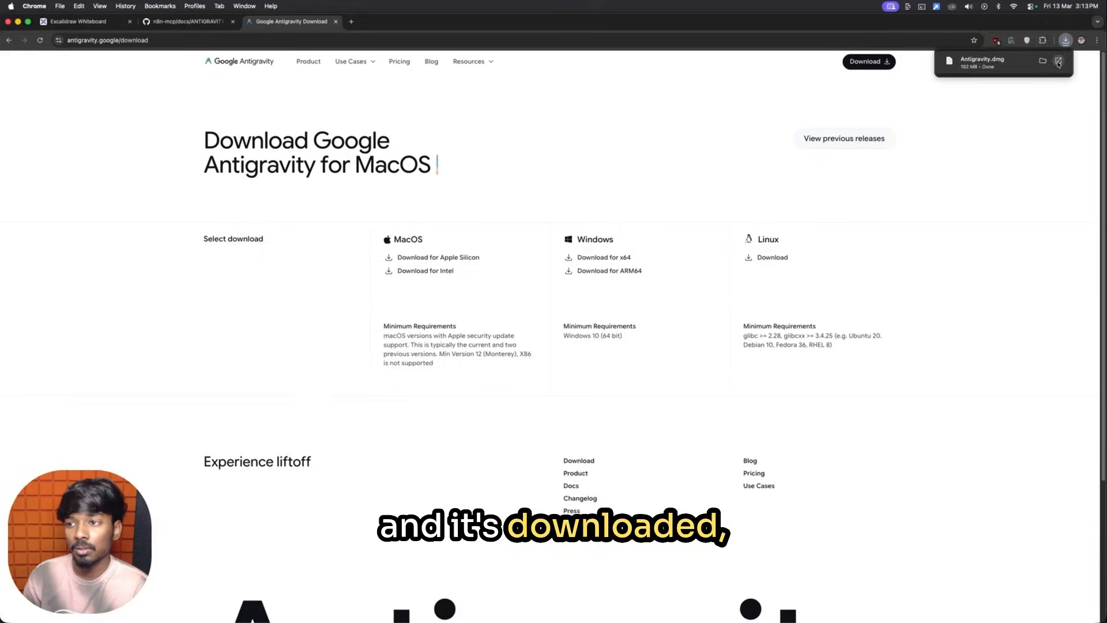
click(1058, 62)
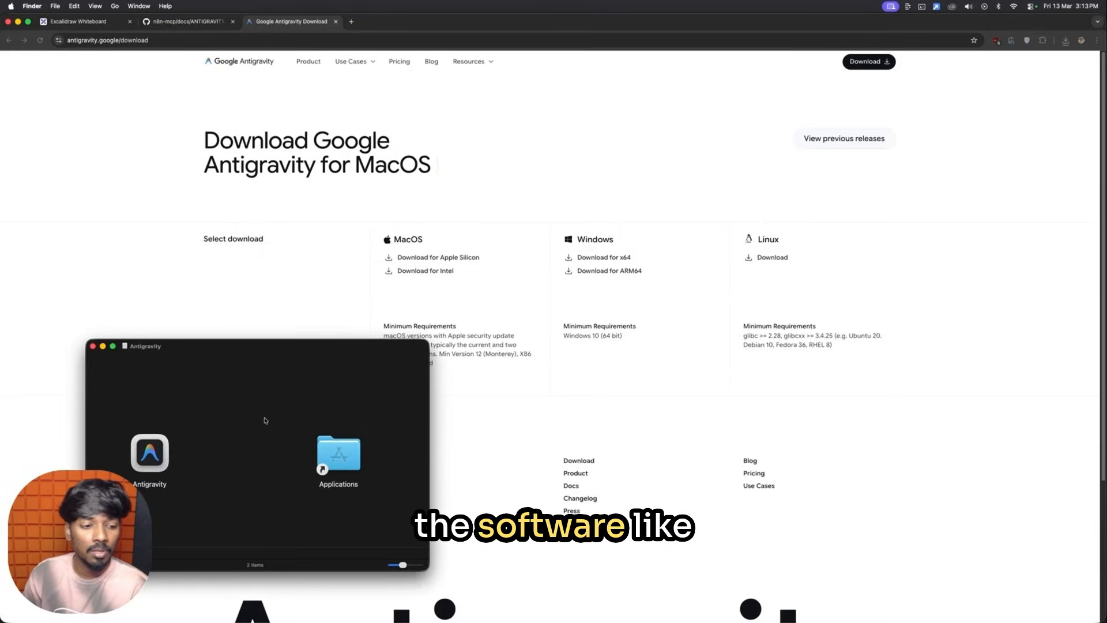
drag(155, 460, 341, 452)
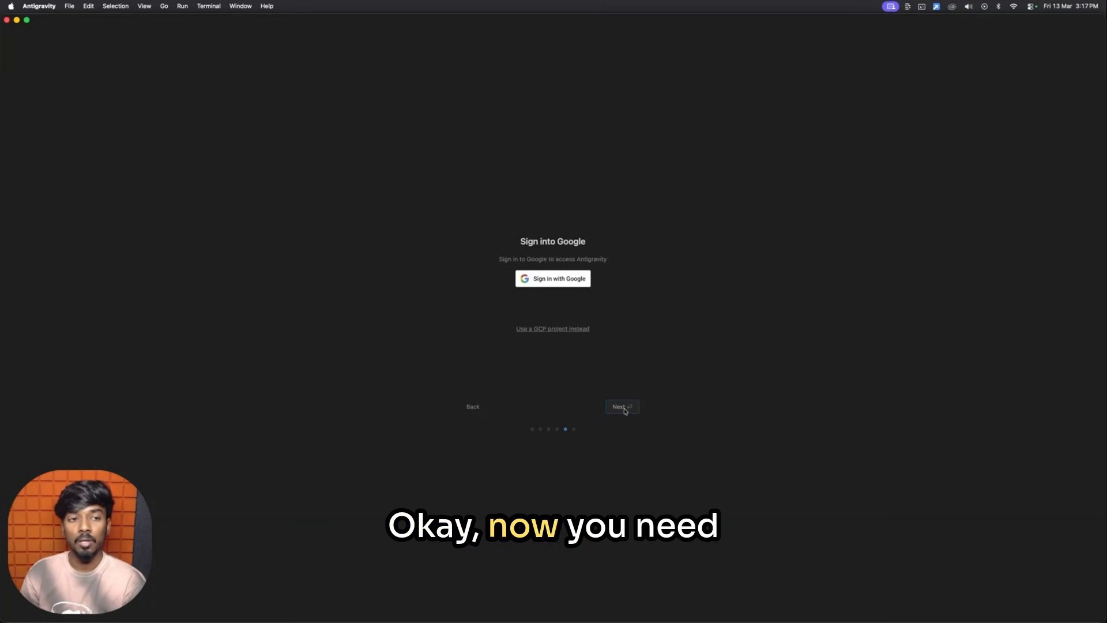
Sign in to Antigravity with a Google account to finish setup
click(554, 280)
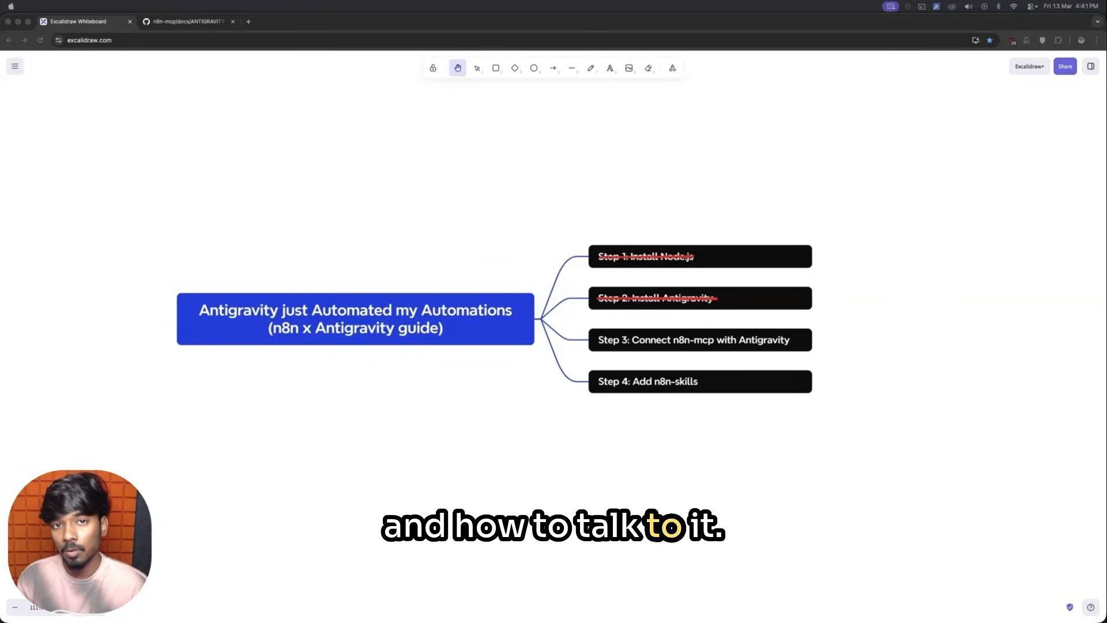
Browse the Antigravity MCP Store list of servers such as Cloud Run, Firebase, Supabase and Stripe
click(711, 496)
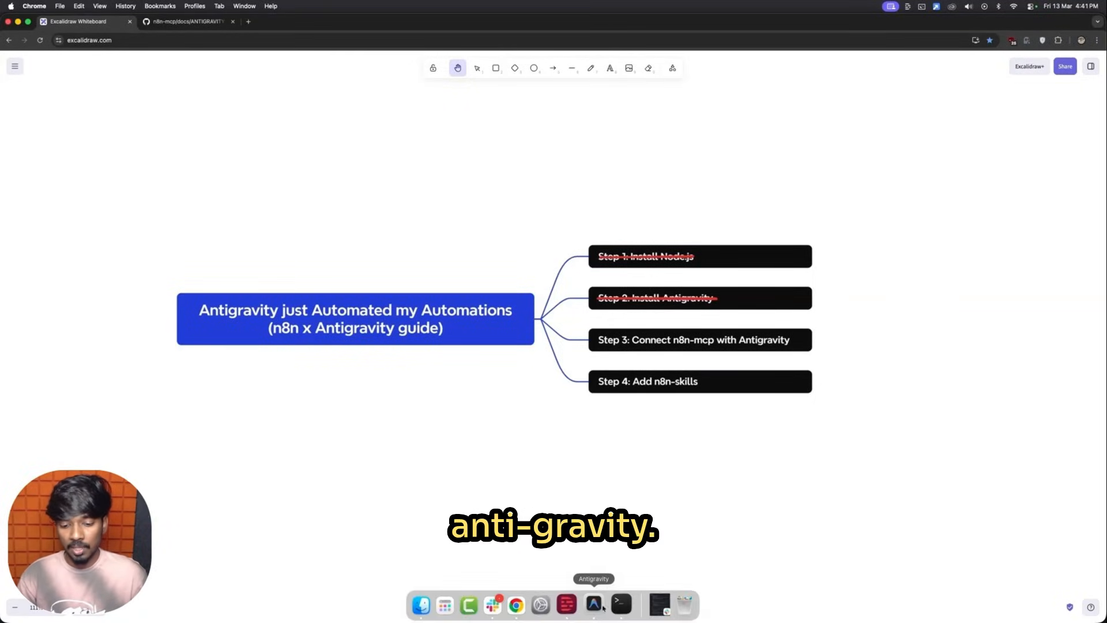
click(598, 606)
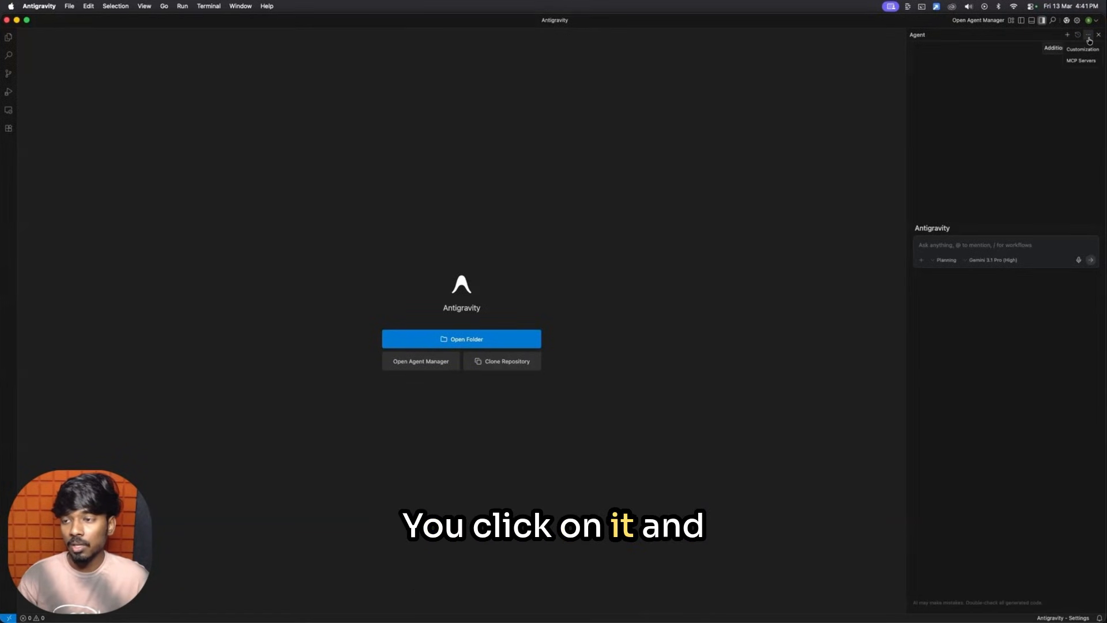
click(1088, 61)
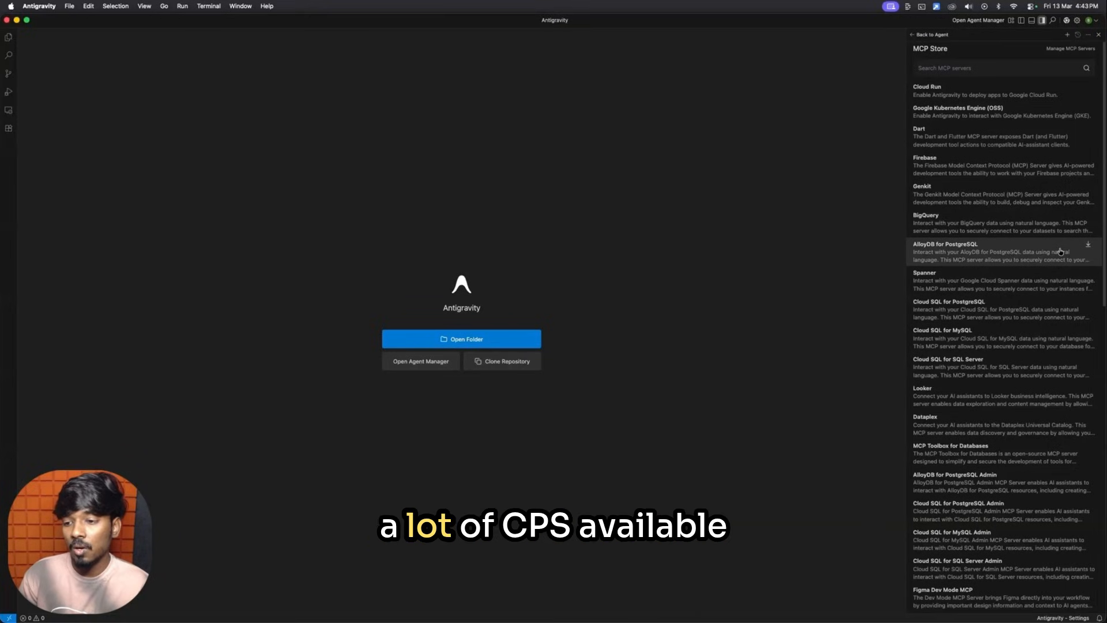
scroll(1059, 251, down, 1)
scroll(1059, 251, down, 10)
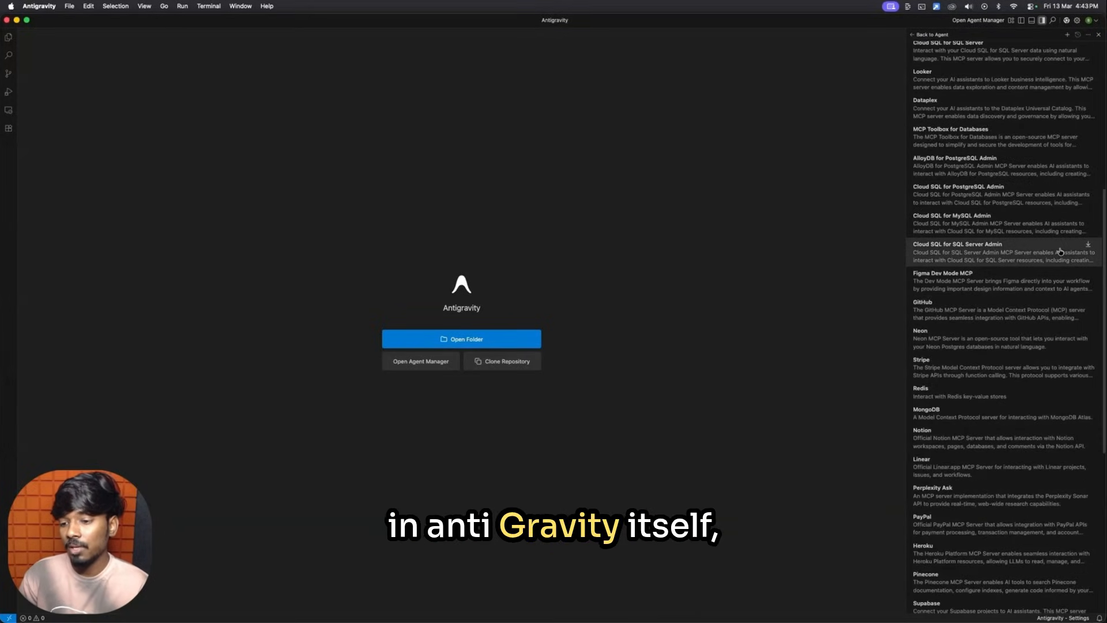
scroll(1059, 252, down, 7)
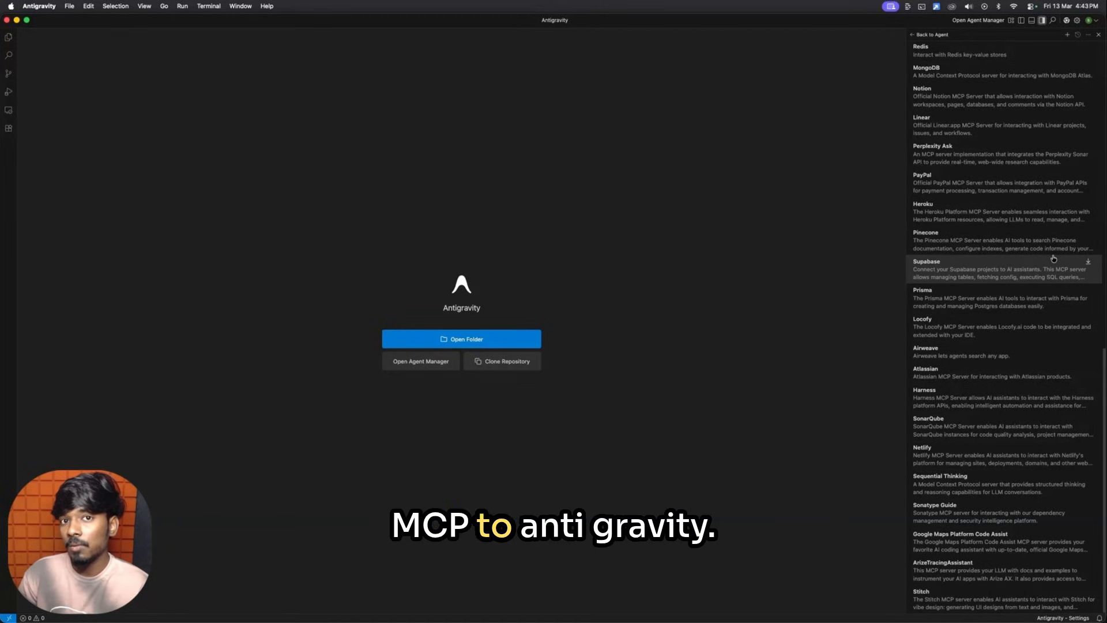
scroll(1053, 259, up, 20)
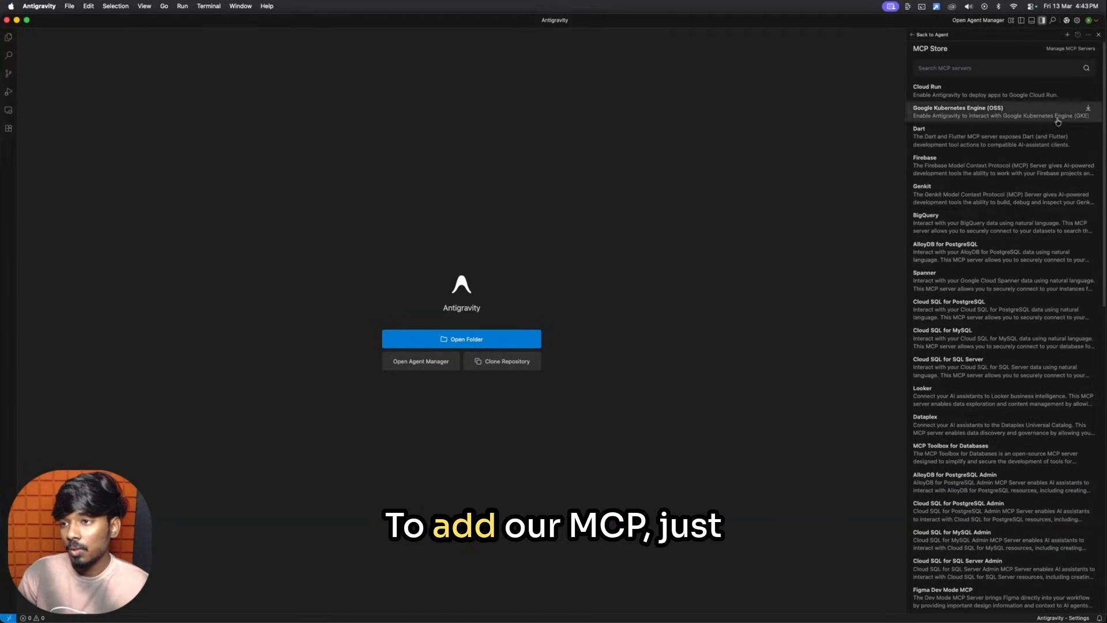
Open the raw mcp_config.json from Manage MCP Servers, then return to the n8n-mcp setup guide
click(1072, 51)
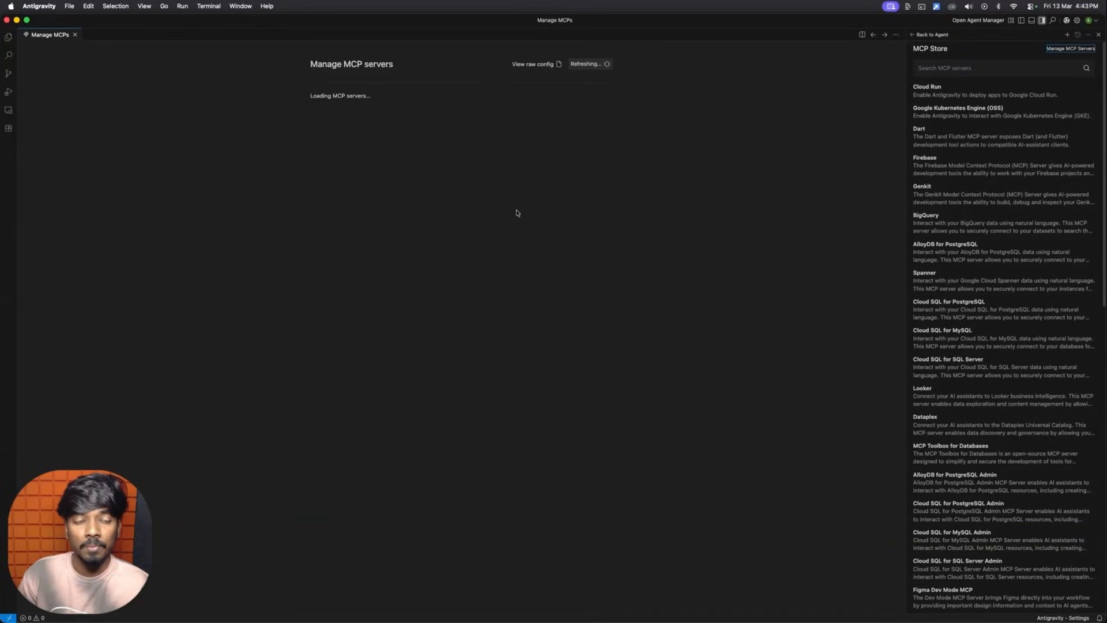
click(530, 64)
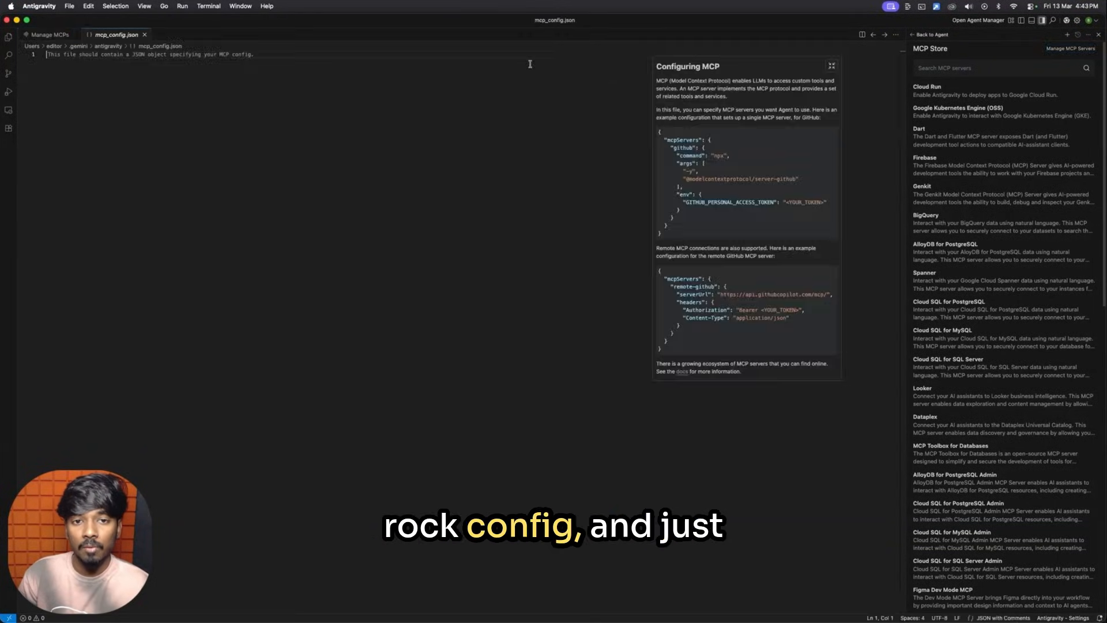
click(832, 66)
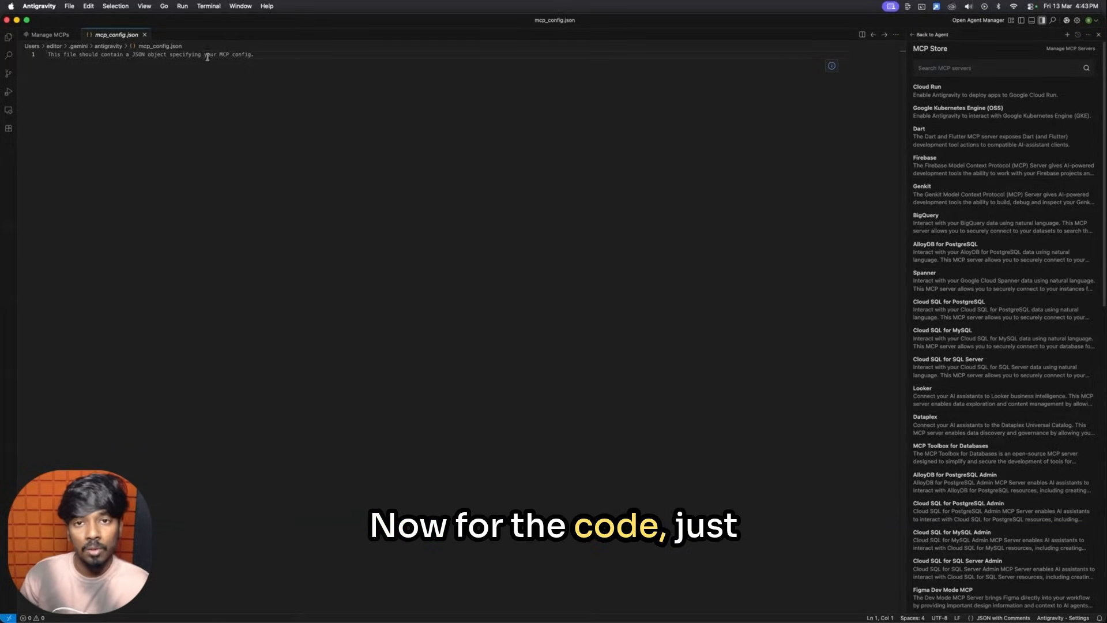
key(super+Tab)
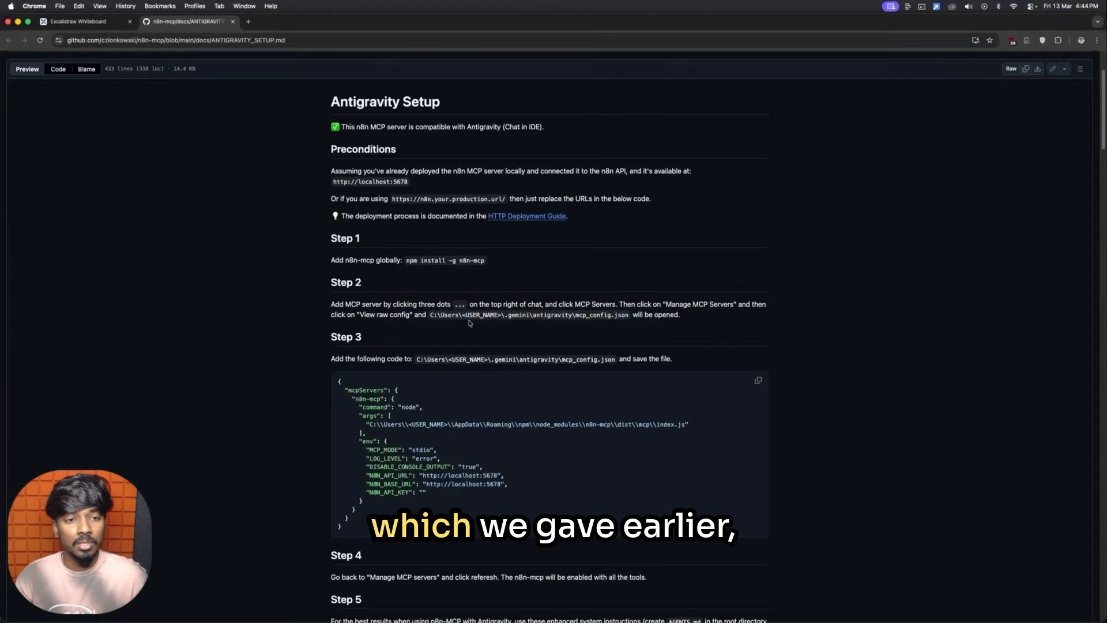
Copy the n8n-mcp JSON config from the guide and paste it into mcp_config.json
drag(338, 381, 377, 523)
click(645, 443)
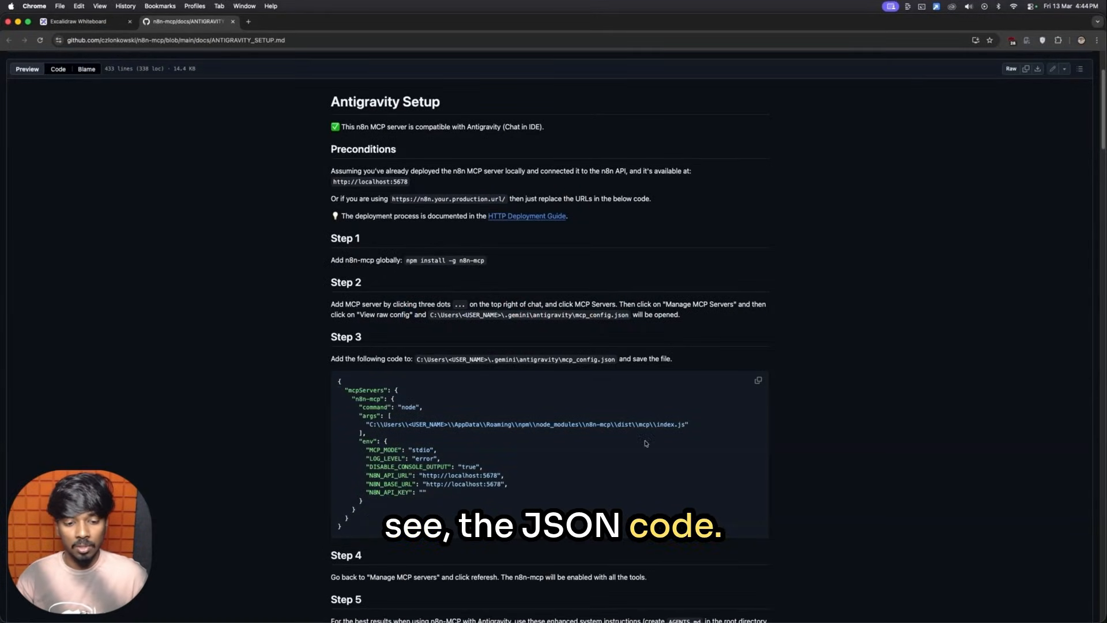
click(759, 381)
key(super+Tab)
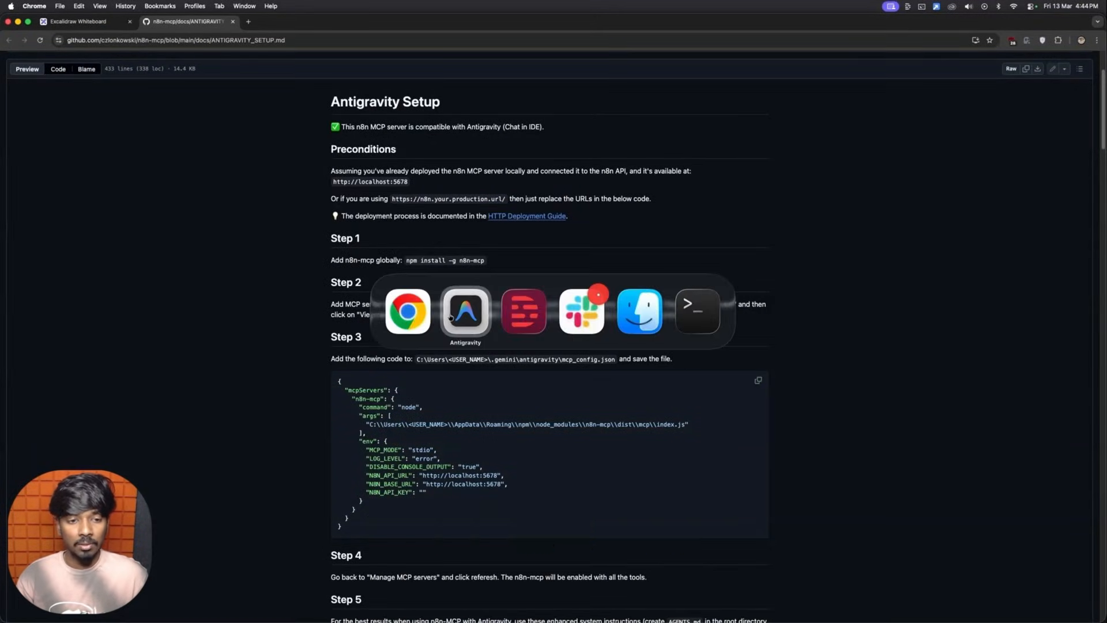
click(450, 317)
right_click(167, 54)
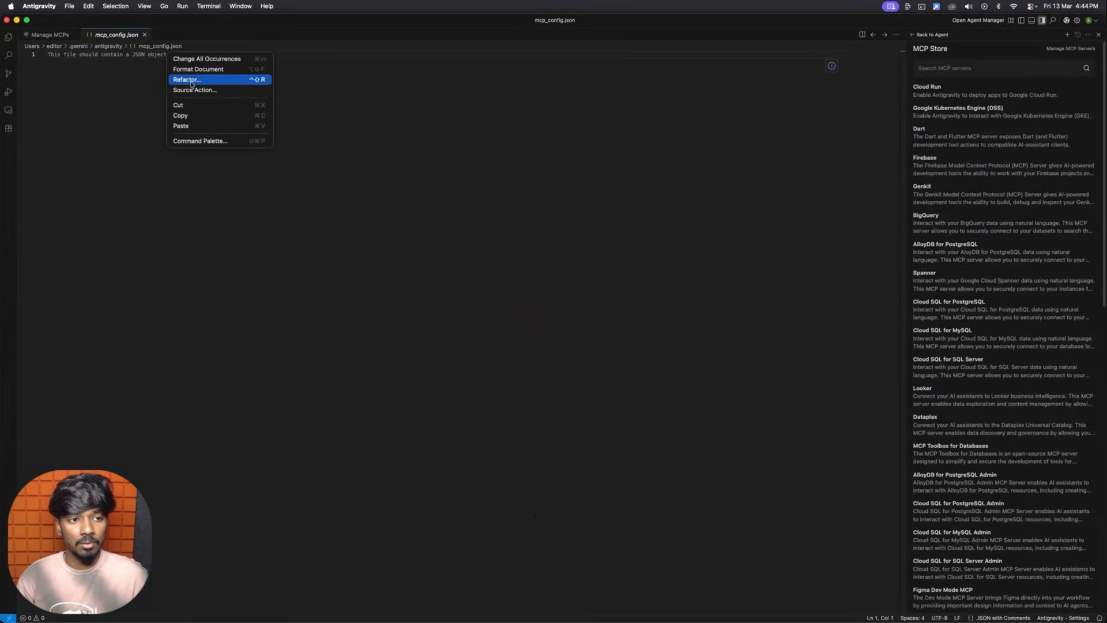
click(180, 126)
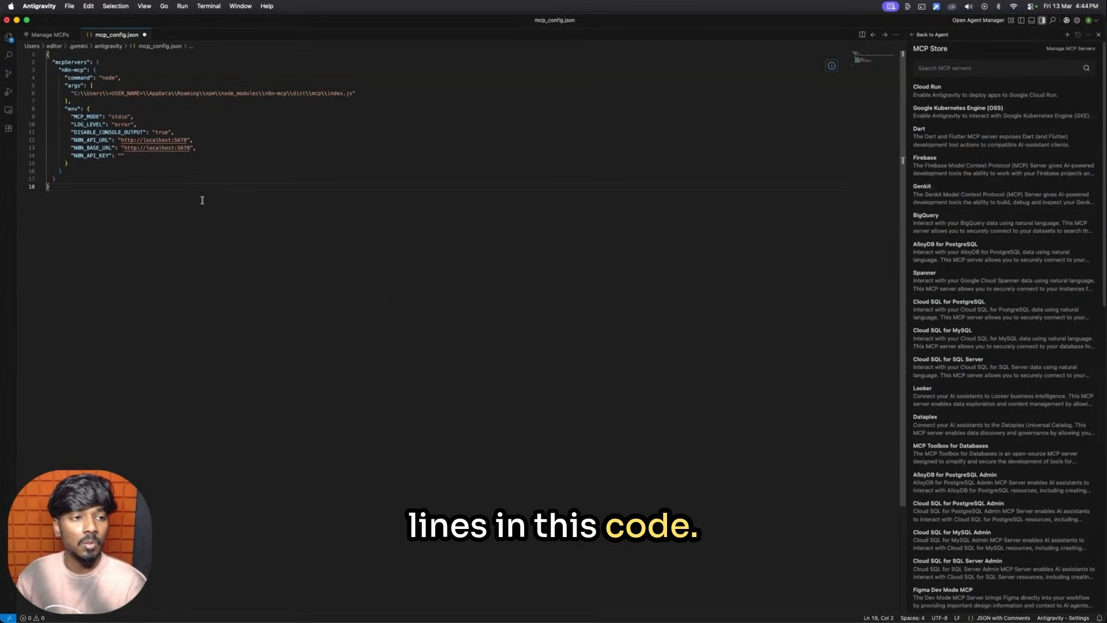
Select the Windows index.js path and its <USER_NAME> placeholder on line 6
drag(74, 93, 345, 94)
key(Left)
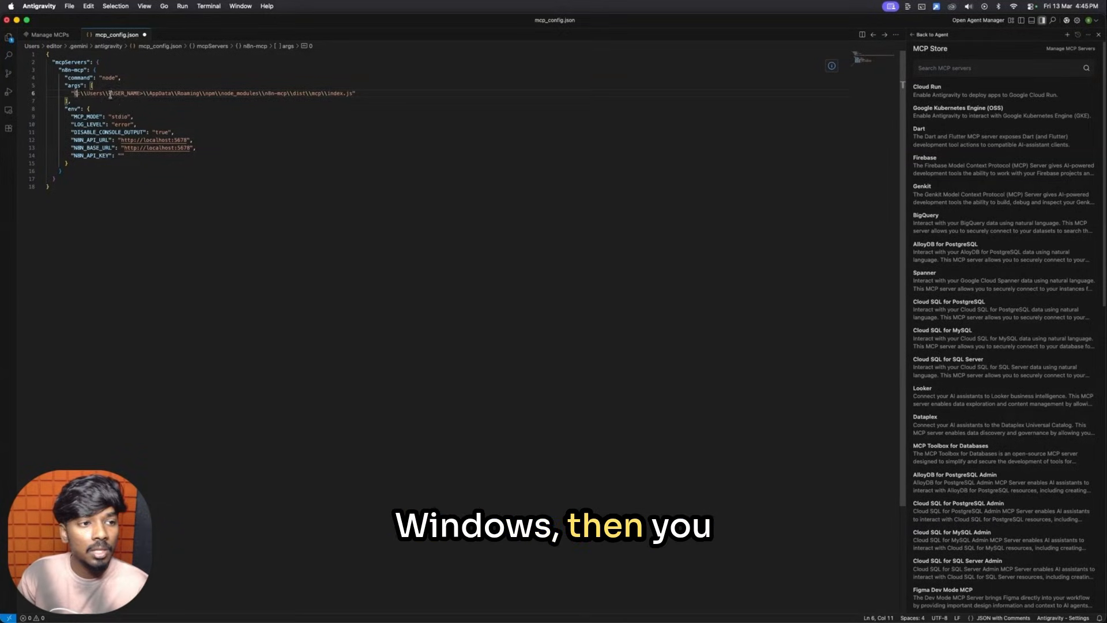
drag(110, 93, 142, 93)
click(142, 94)
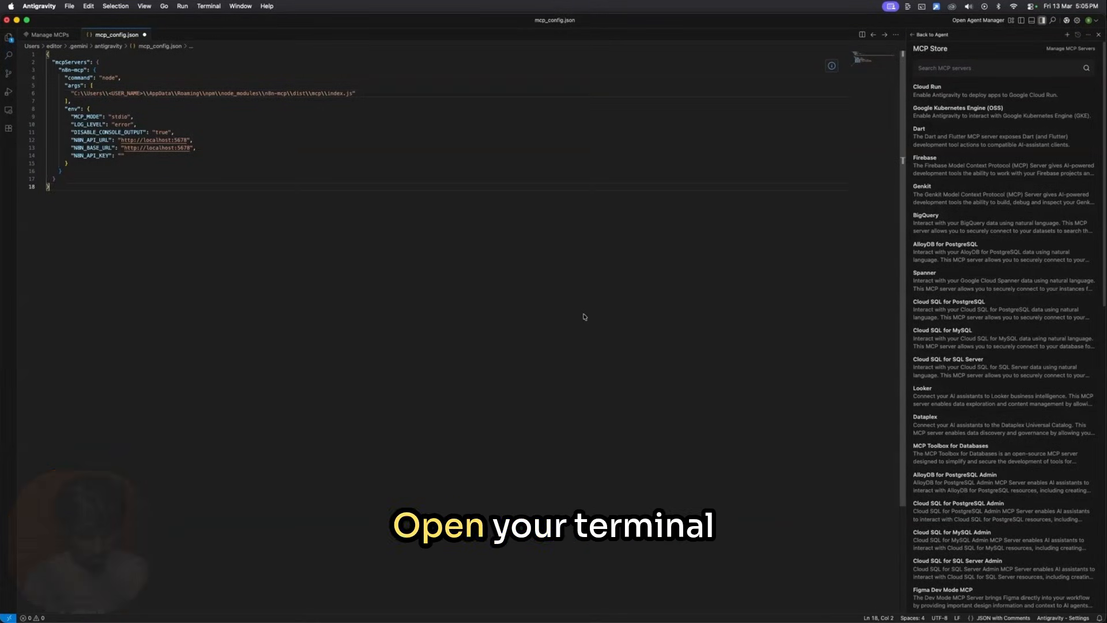
key(super+space)
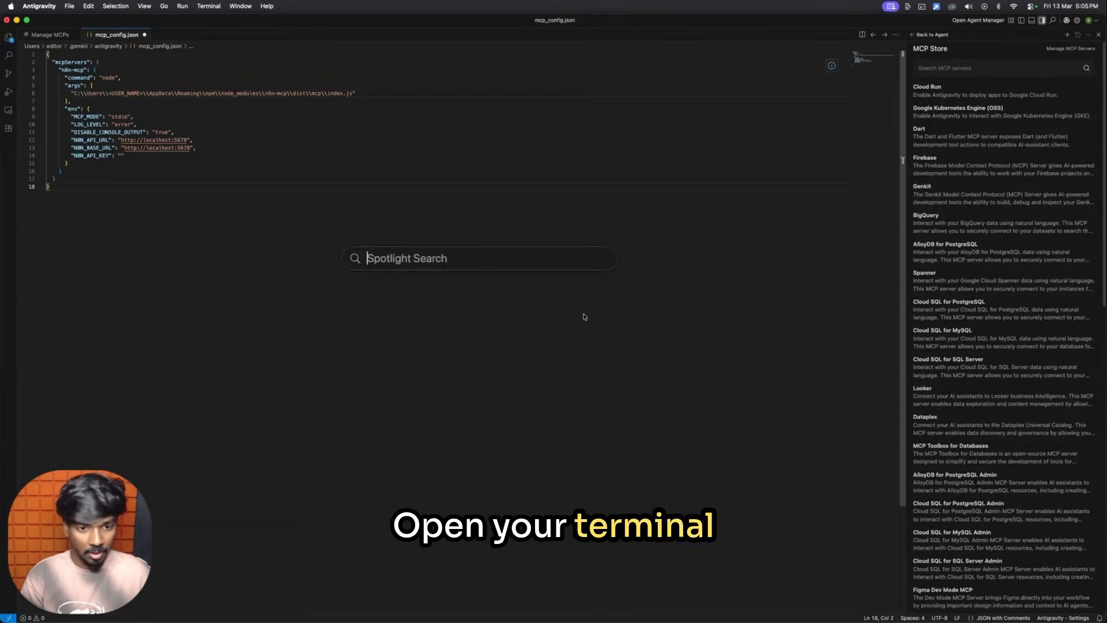
Run npm root -g in Terminal to print the global npm modules path
text(terminal)
key(Return)
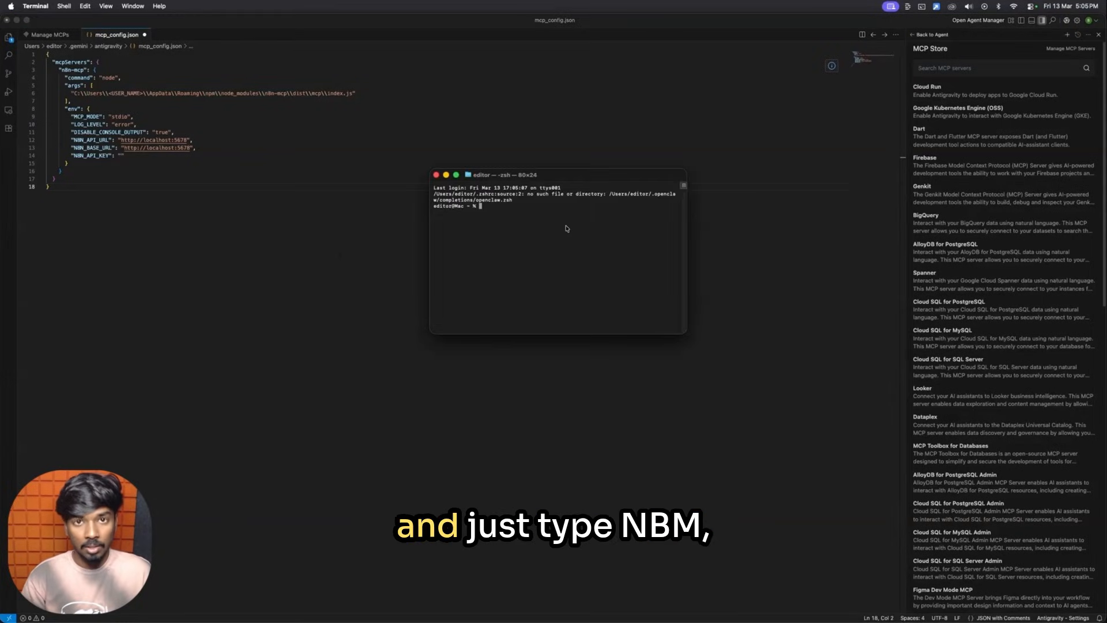
text(npm )
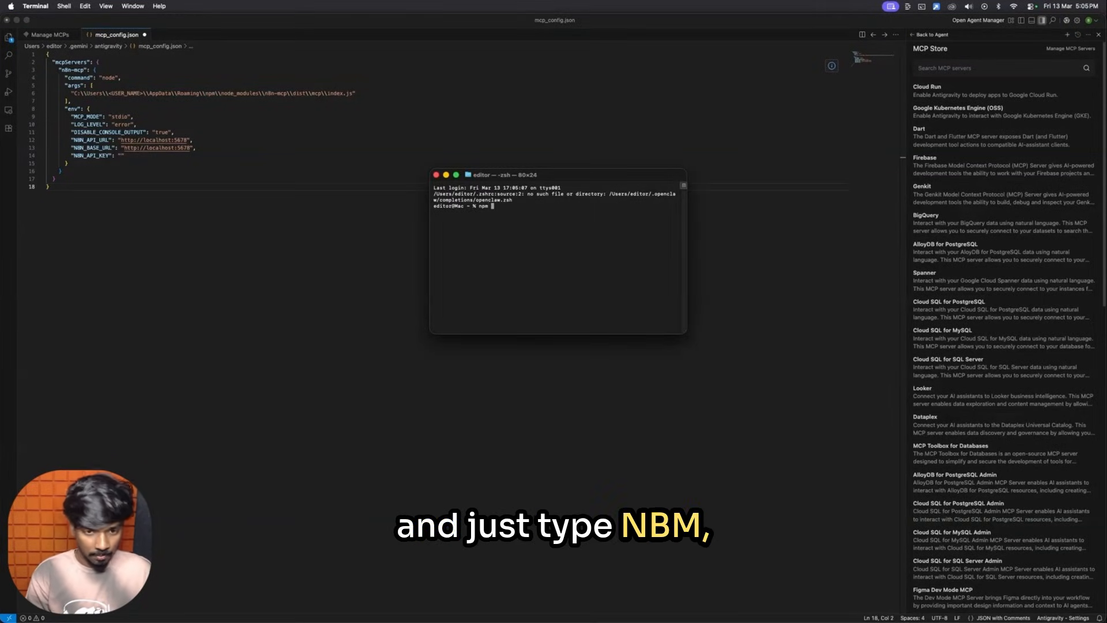
text(root -g)
key(Return)
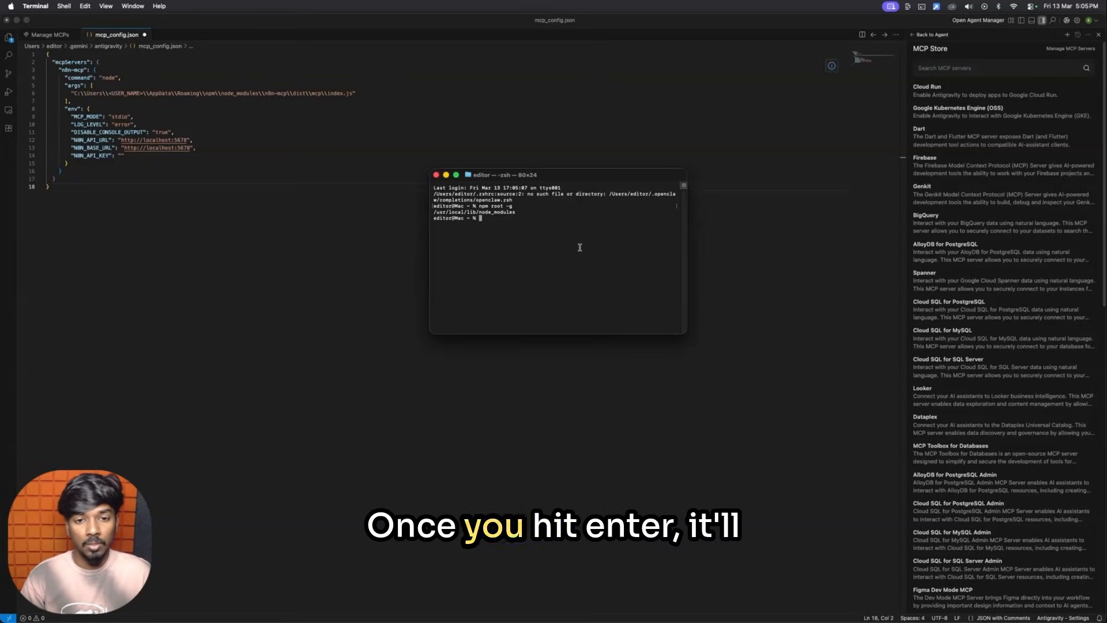
Copy the printed /usr/local/lib/node_modules path and open a Finder window
drag(434, 212, 515, 213)
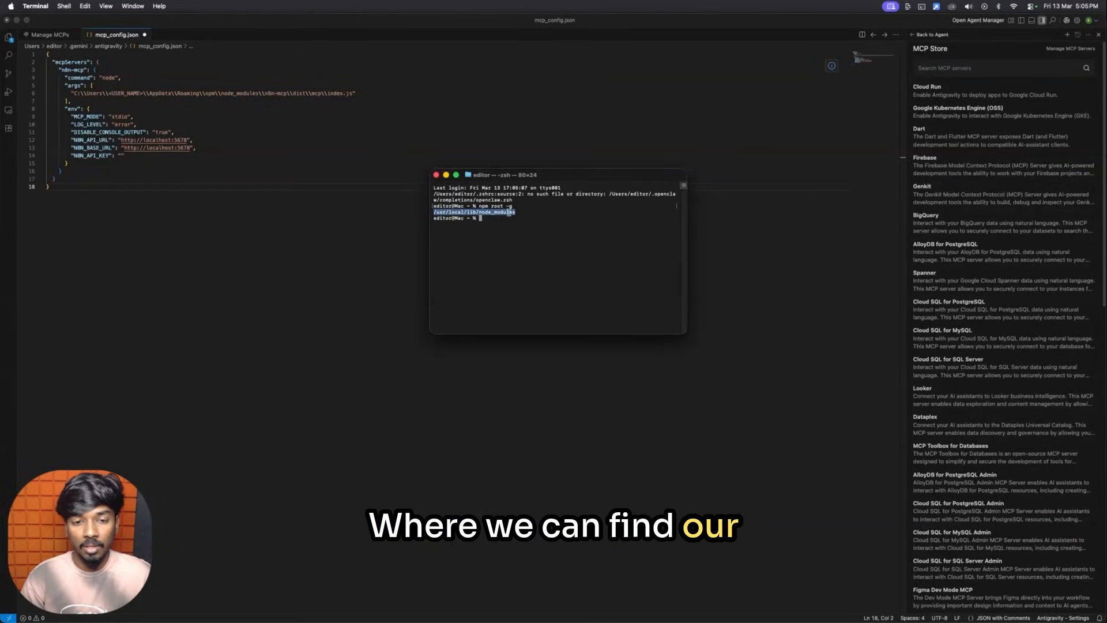
right_click(508, 214)
click(516, 284)
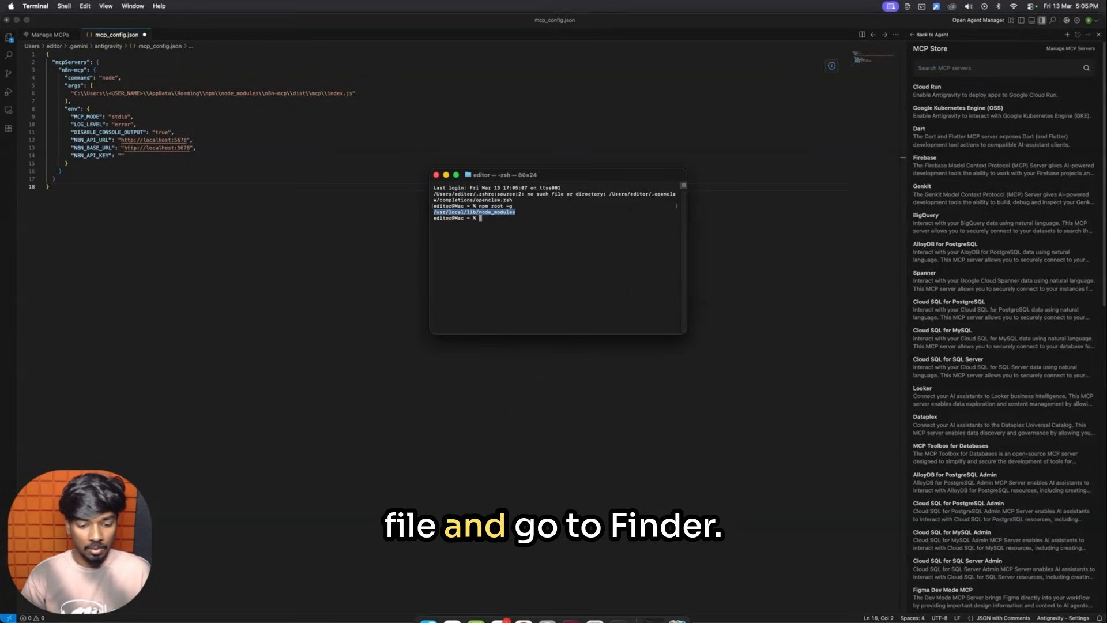
click(427, 610)
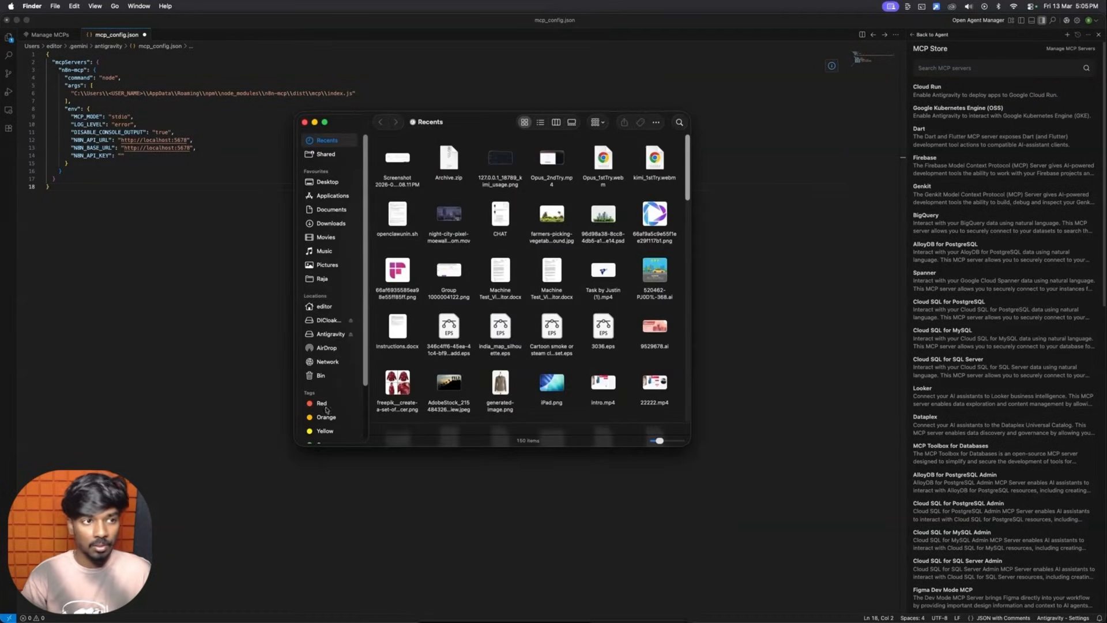
Navigate Finder to /usr/local/lib/node_modules/n8n-mcp/dist/mcp
click(115, 7)
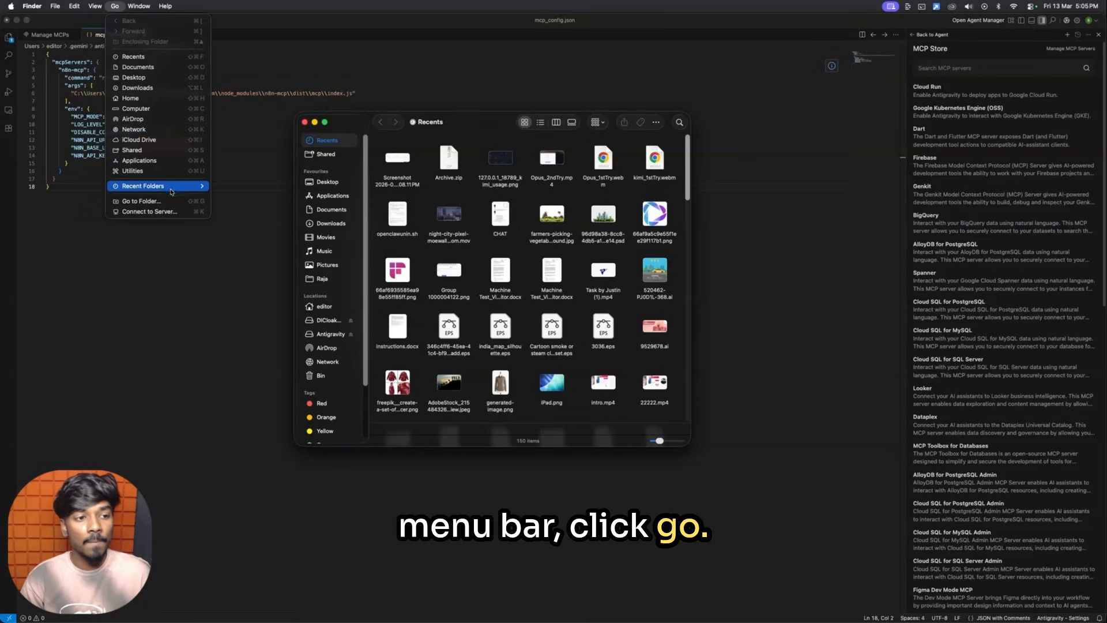
click(141, 201)
key(super+v)
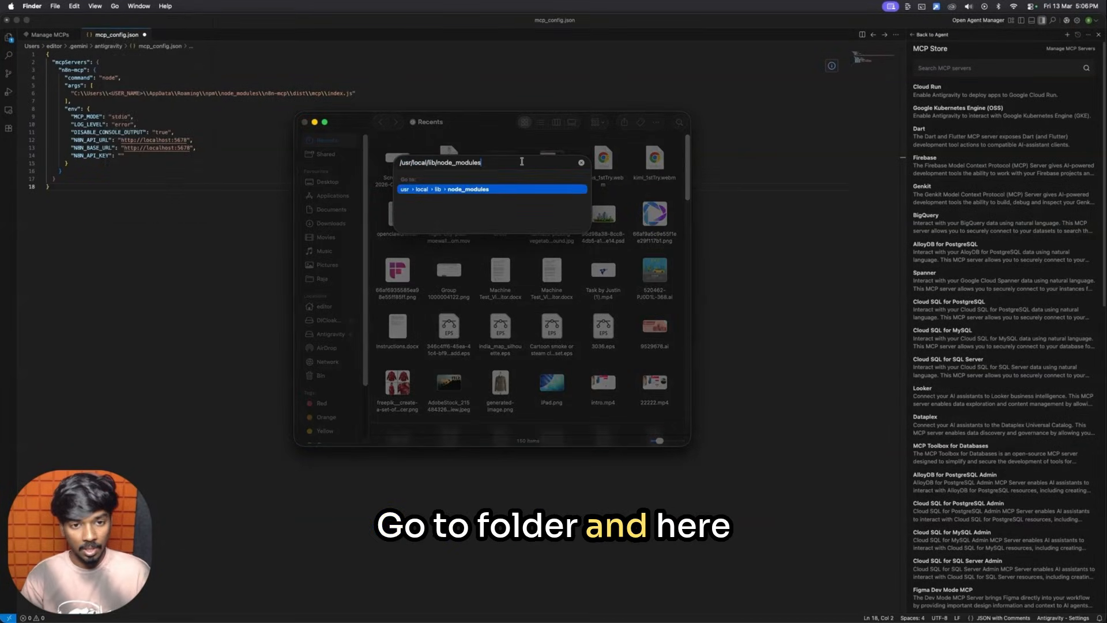
key(Return)
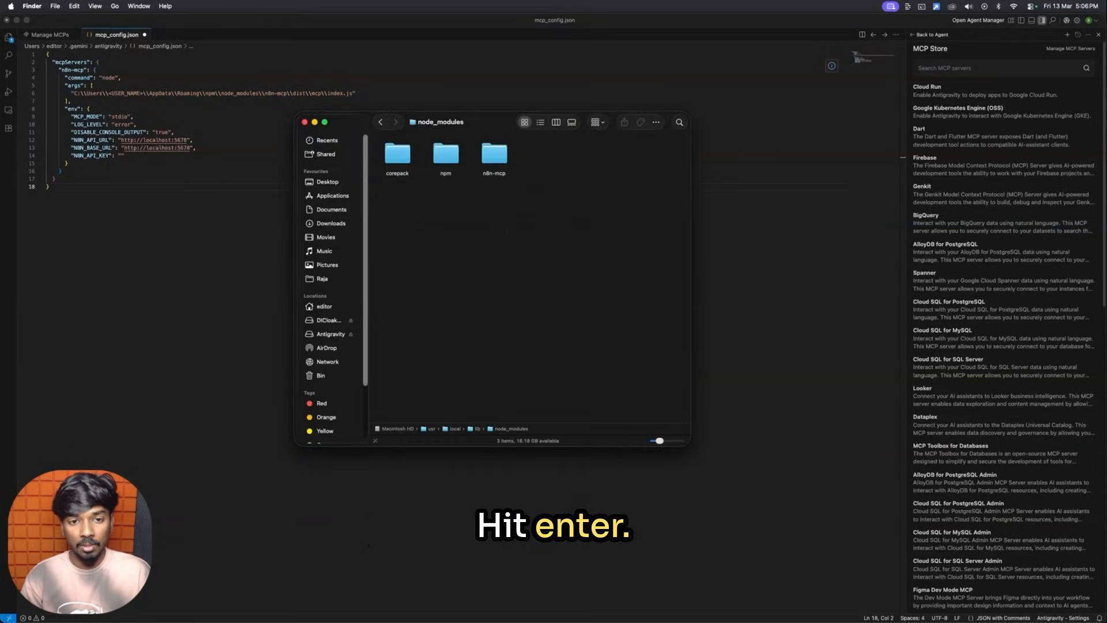
double_click(494, 156)
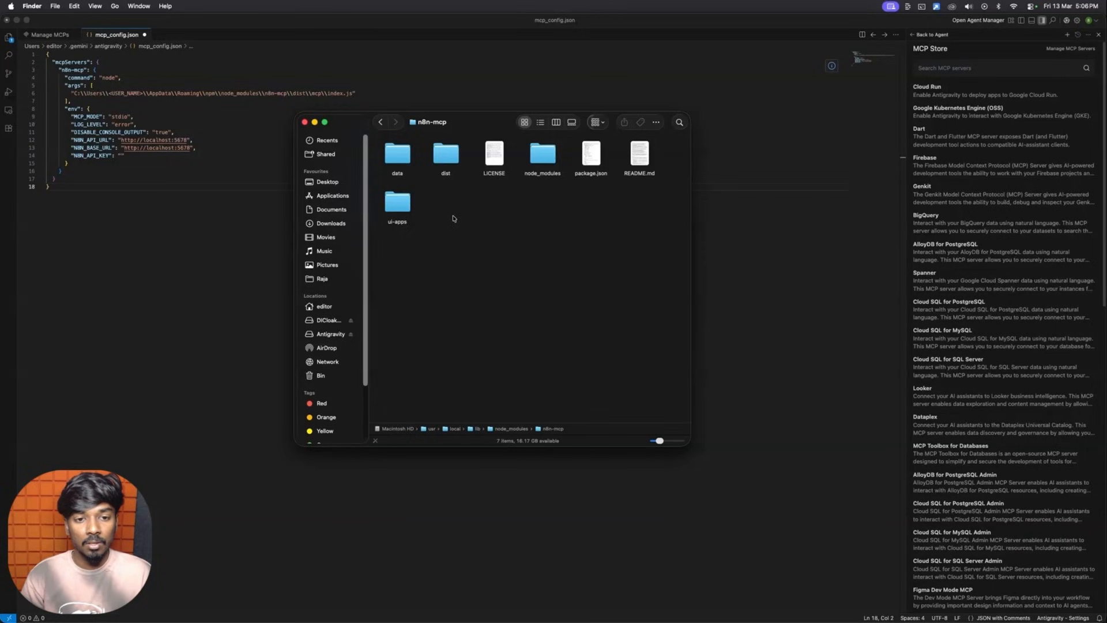
double_click(446, 155)
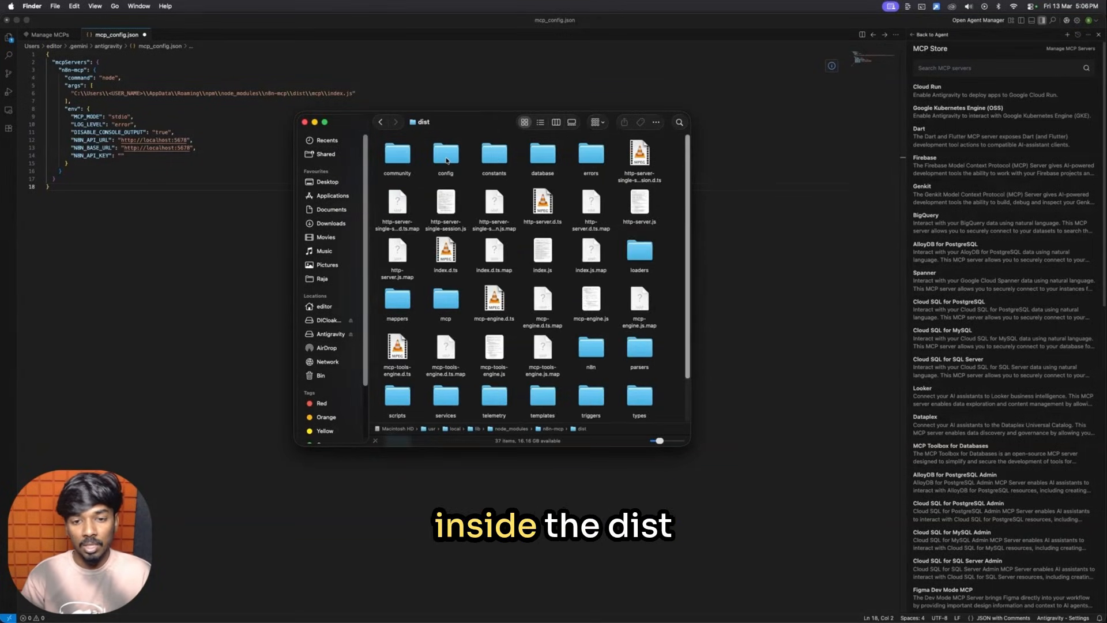
click(448, 307)
double_click(447, 306)
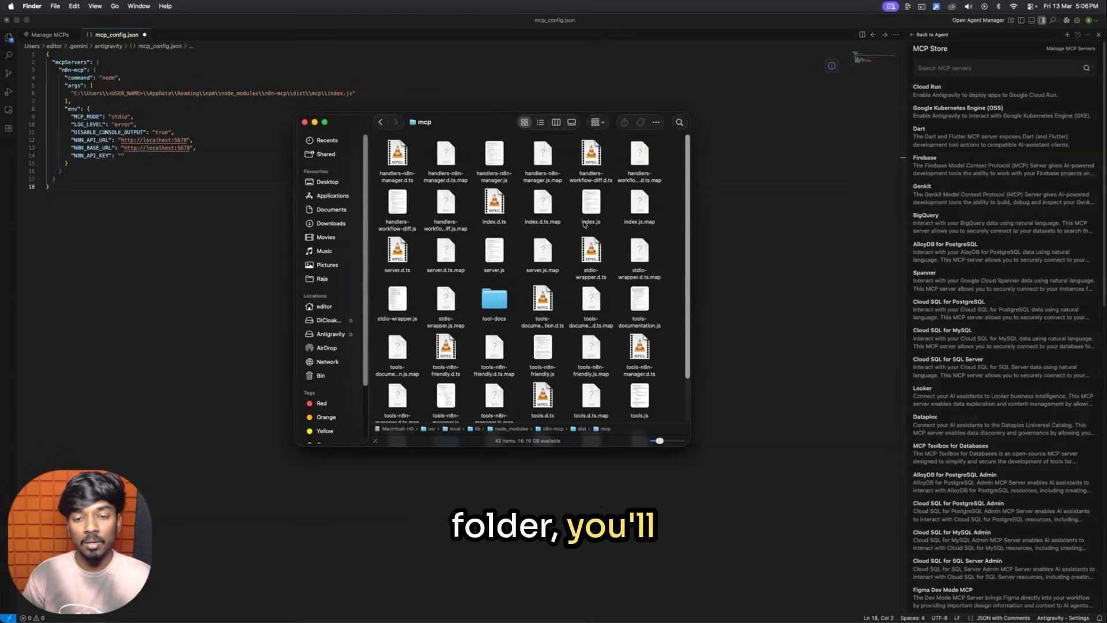
Copy index.js as a full pathname and close the Finder window
click(594, 213)
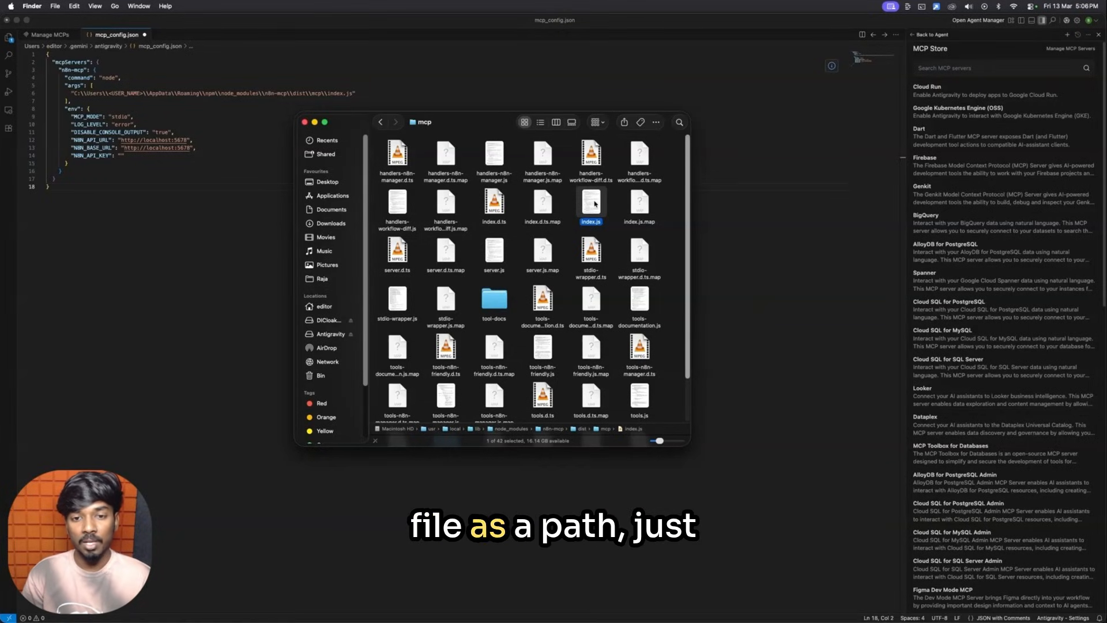
right_click(595, 204)
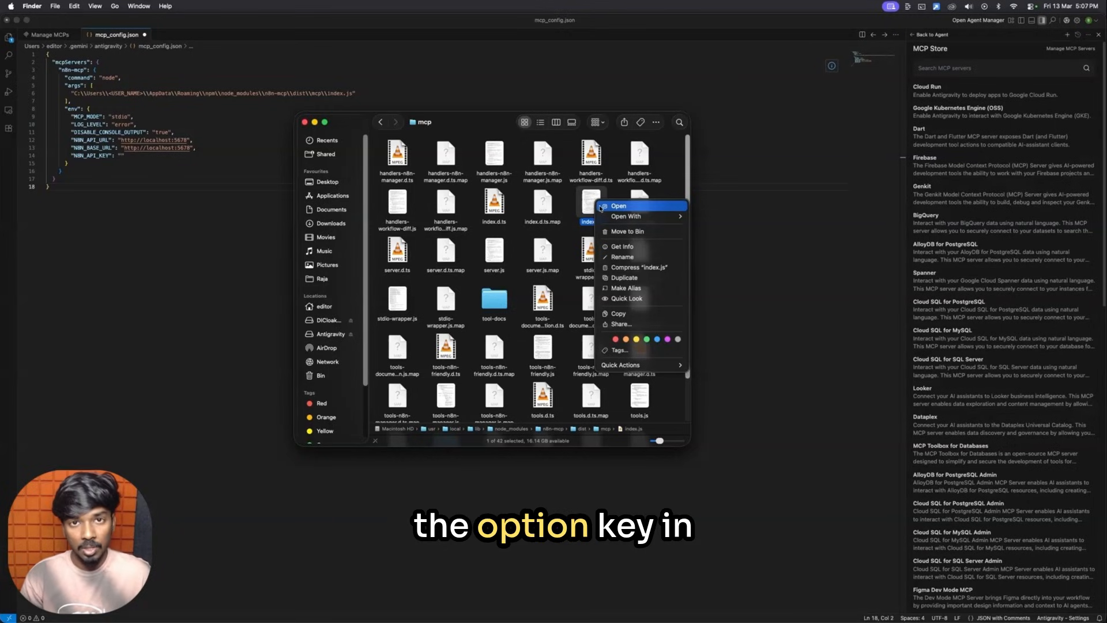
key(alt)
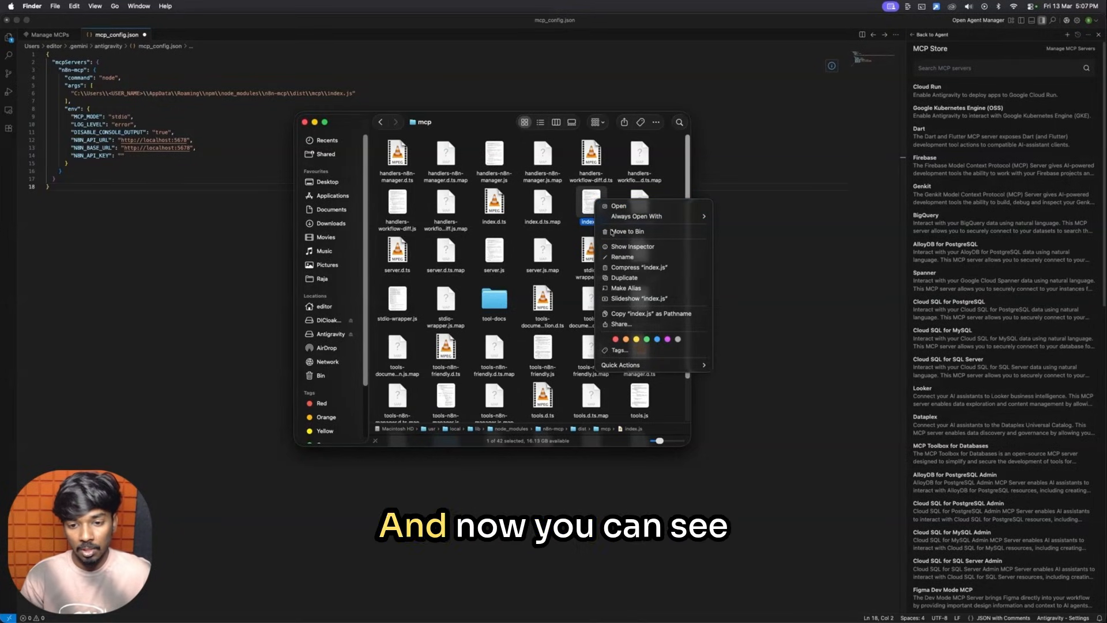
click(658, 317)
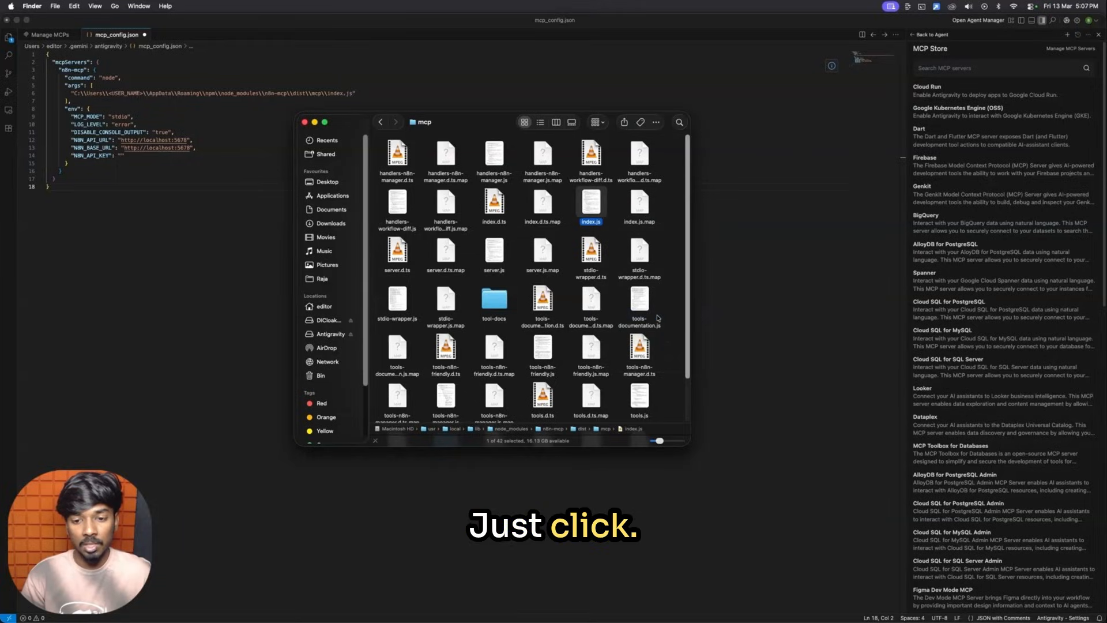
click(305, 122)
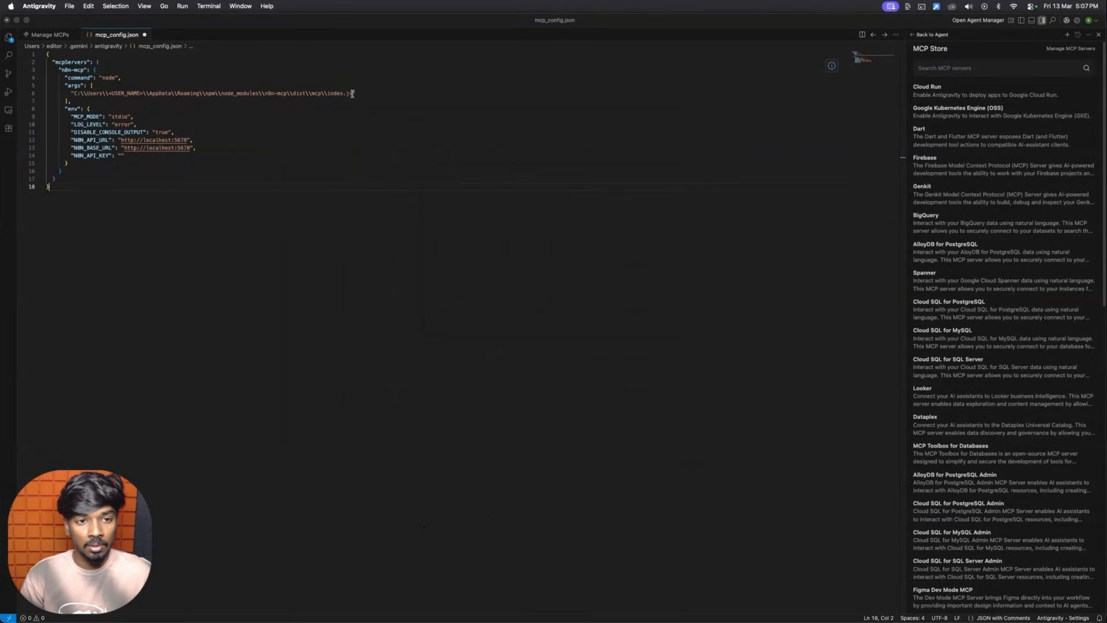
Replace the line 6 args path with /usr/local/lib/node_modules/n8n-mcp/dist/mcp/index.js
drag(352, 93, 74, 94)
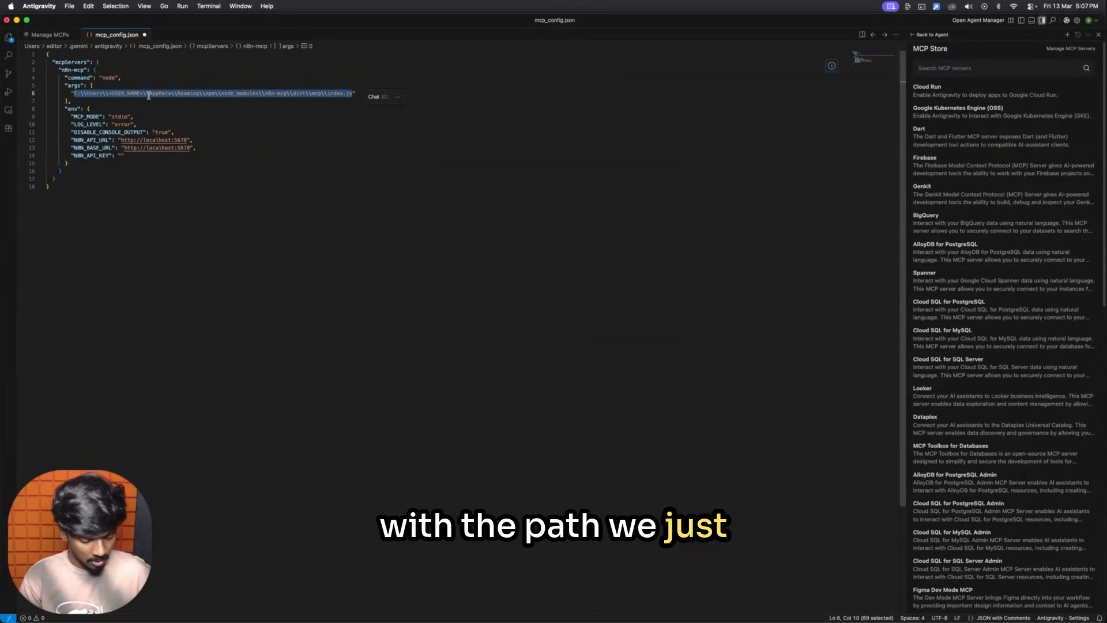
key(super+v)
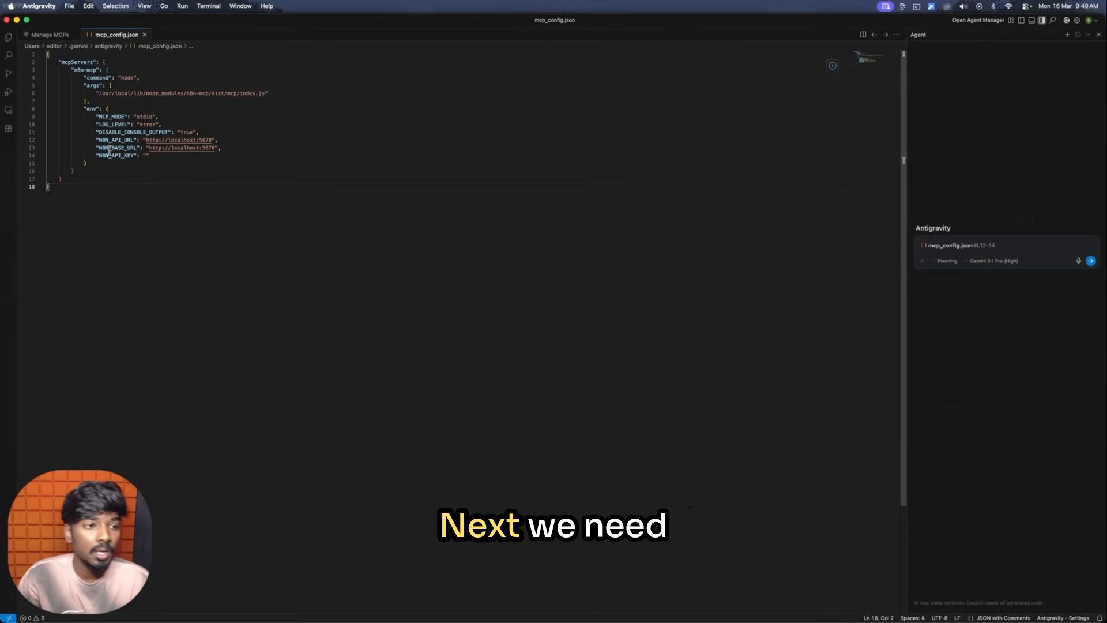
drag(97, 140, 162, 156)
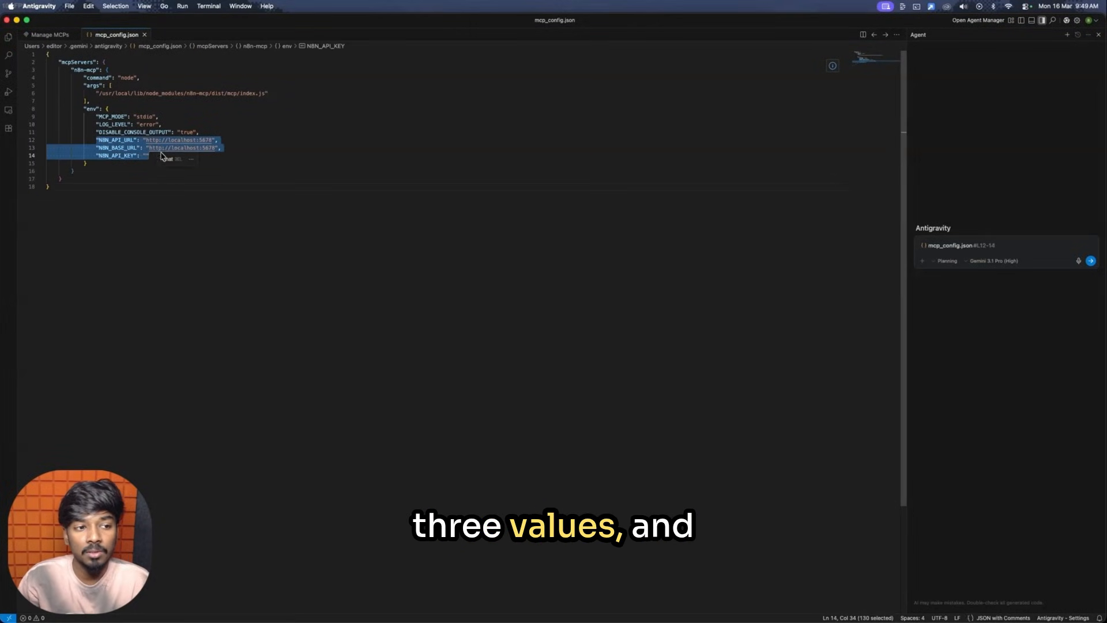
click(170, 140)
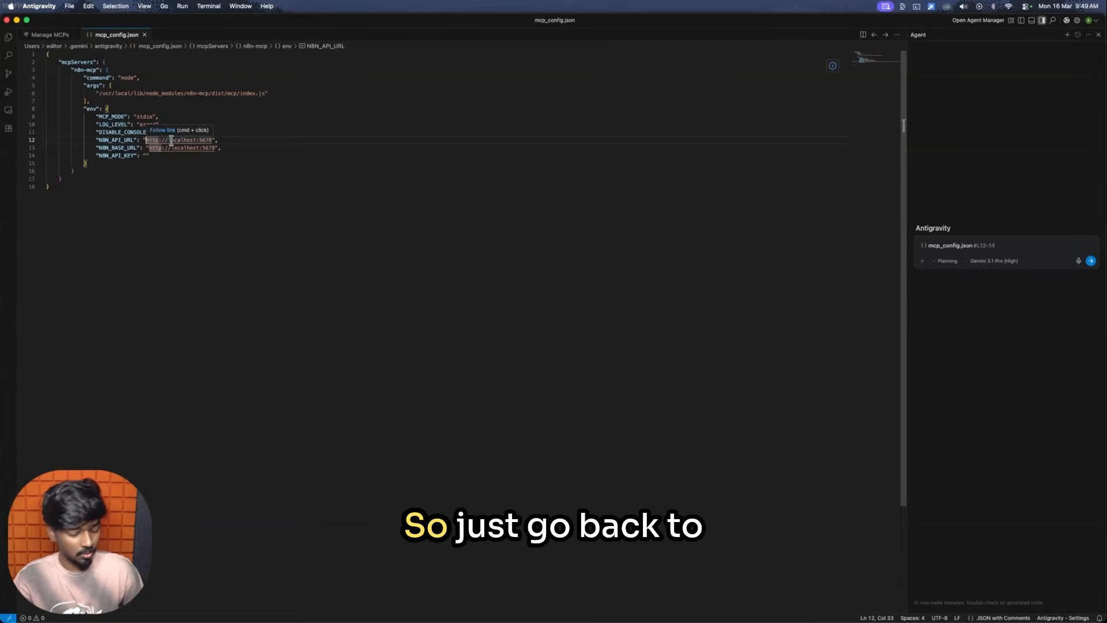
key(super+Tab)
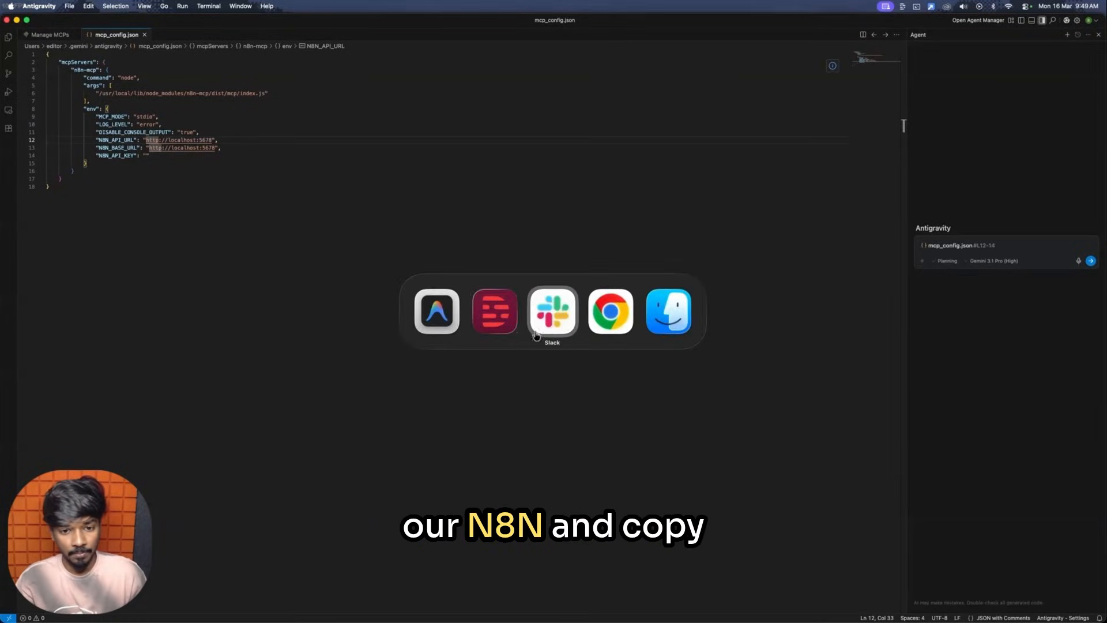
Copy the n8n instance's domain from Chrome's address bar
click(602, 312)
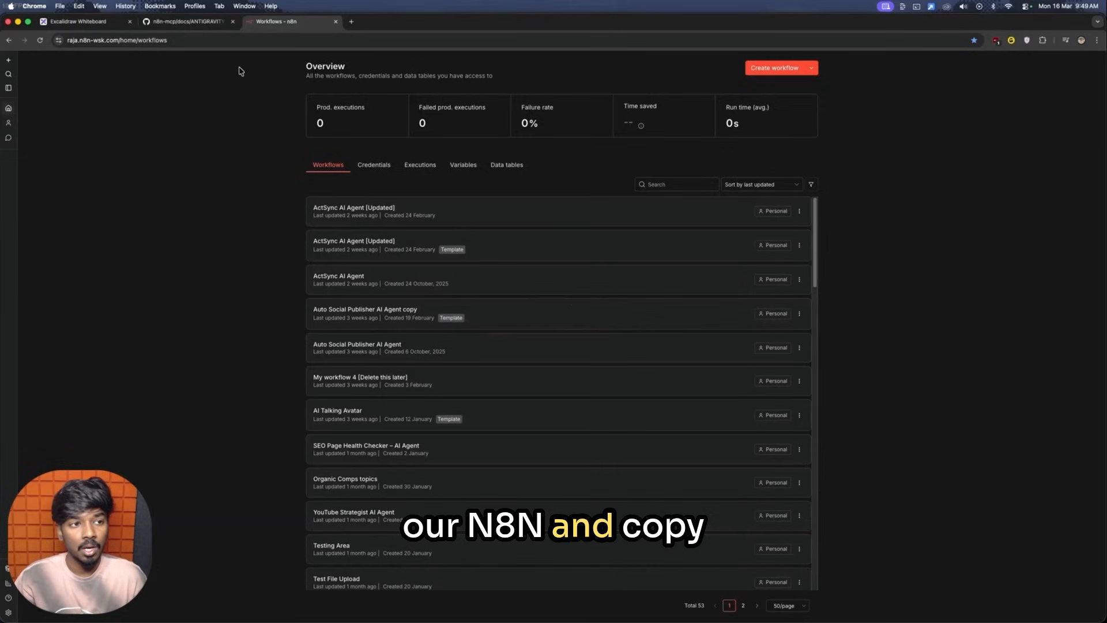
click(183, 40)
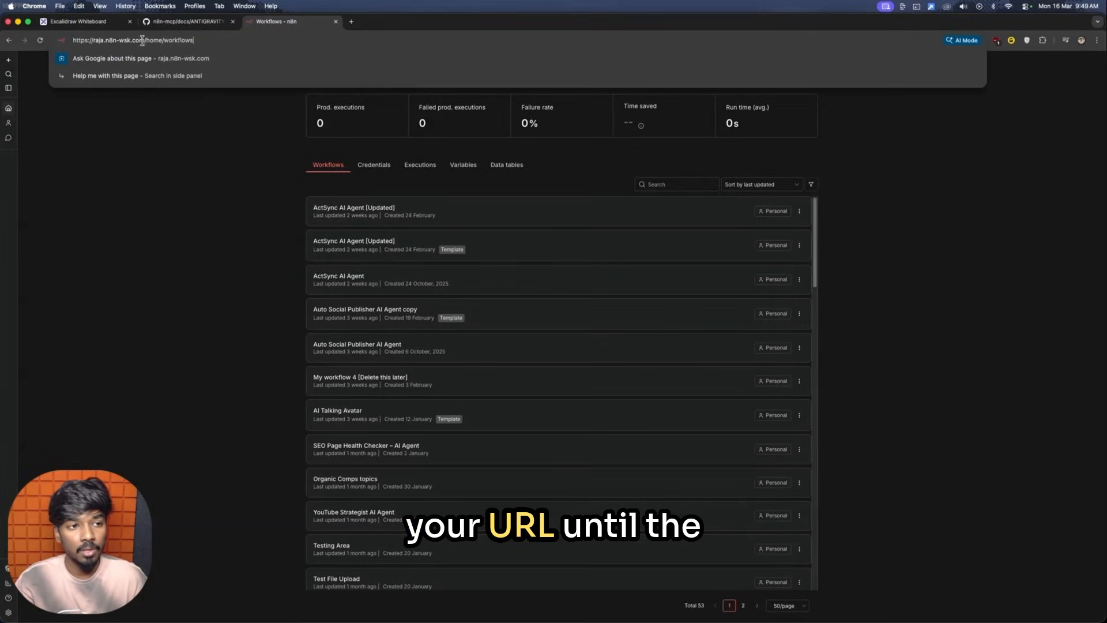
drag(144, 40, 74, 40)
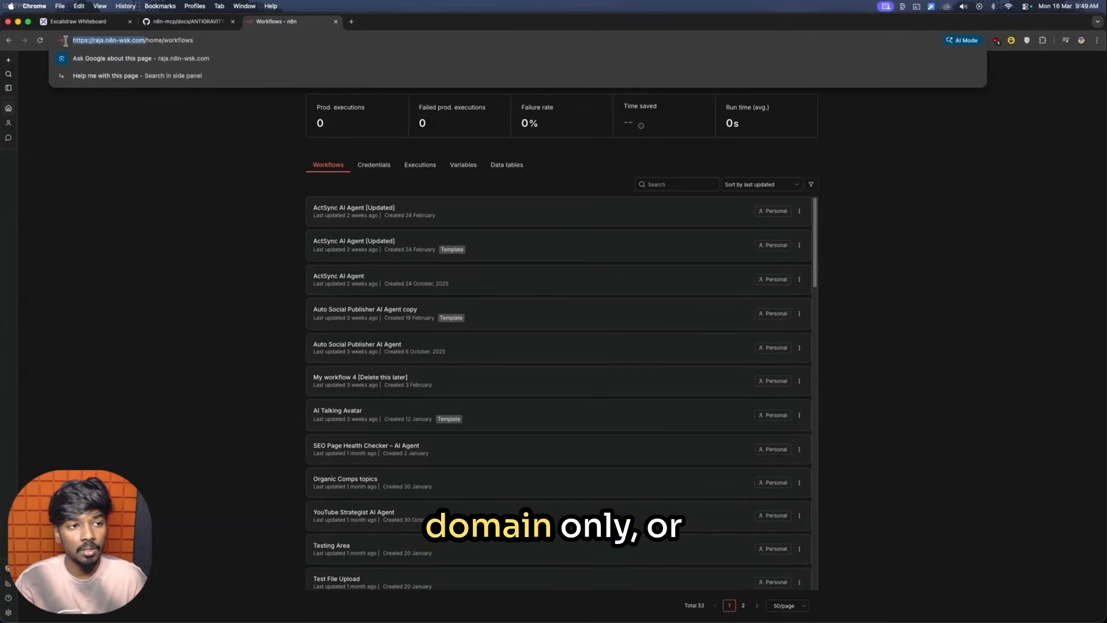
right_click(102, 45)
click(154, 119)
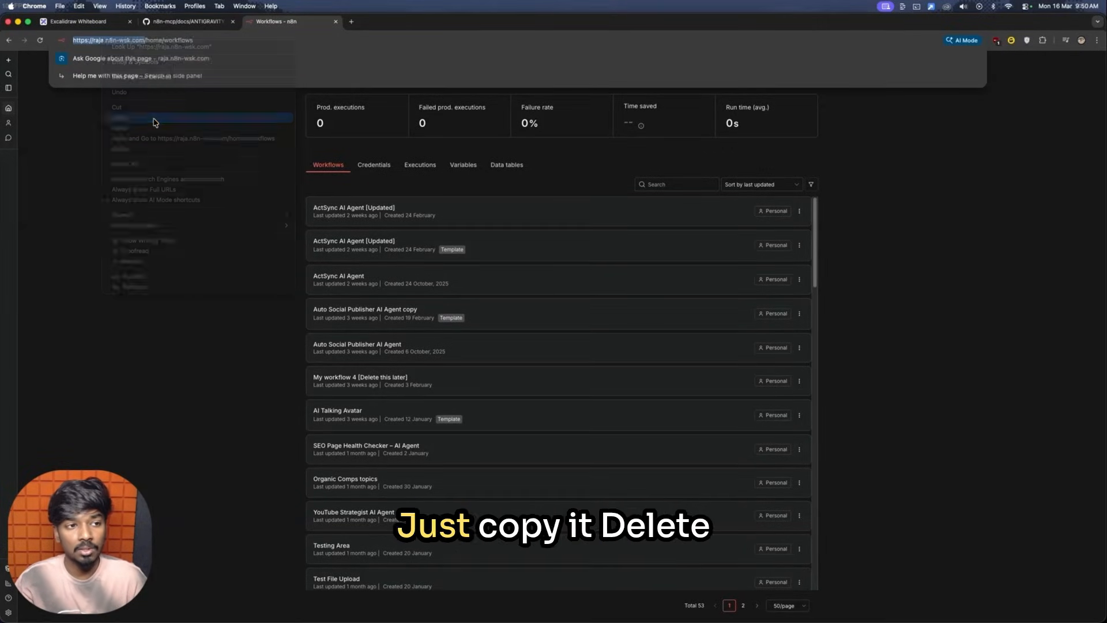
key(super+Tab)
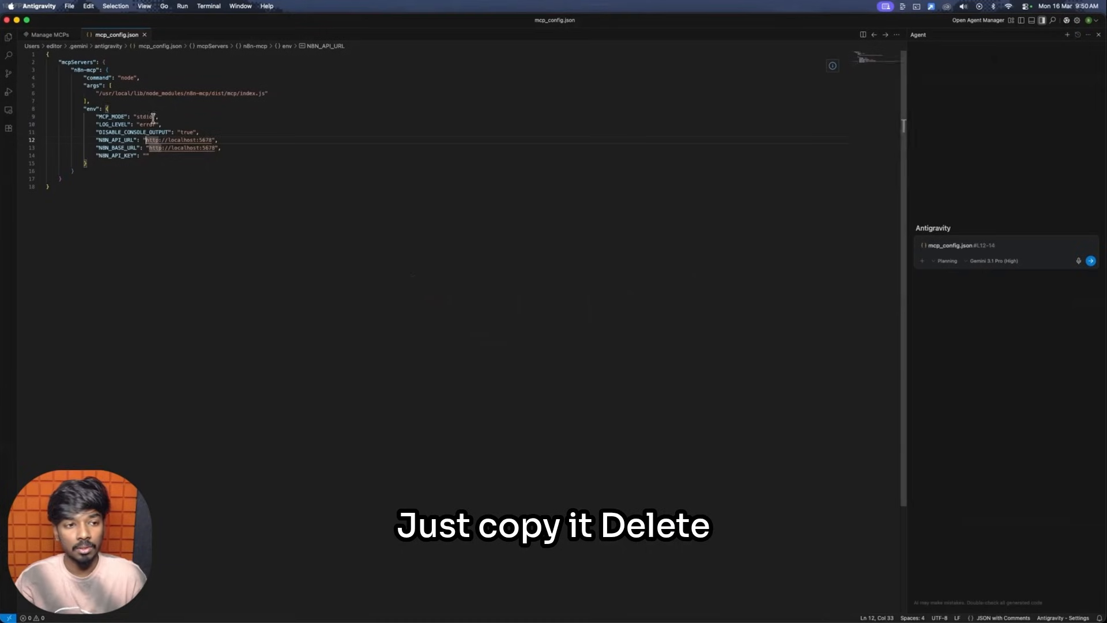
Set N8N_API_URL and N8N_BASE_URL to the n8n domain without trailing slashes
key(super+v)
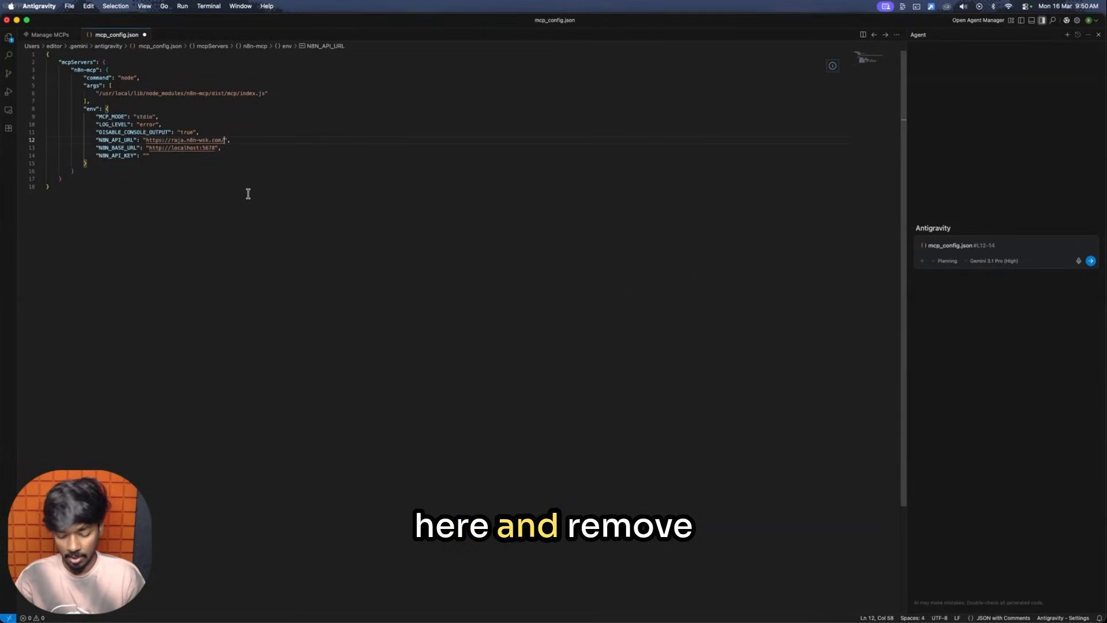
key(BackSpace)
drag(150, 148, 216, 148)
key(BackSpace)
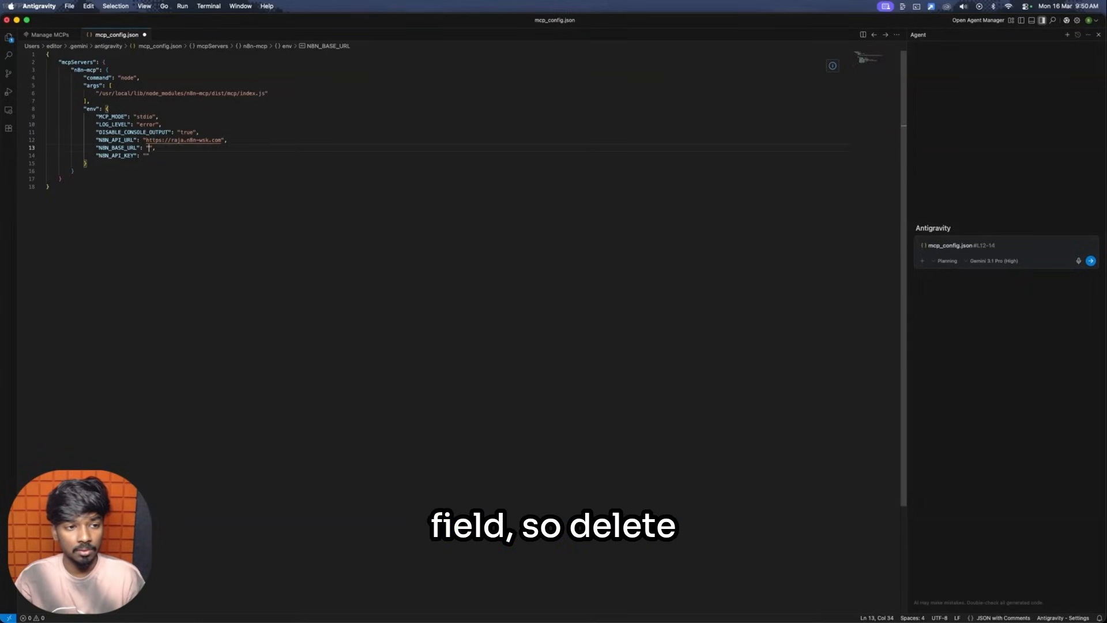
right_click(151, 150)
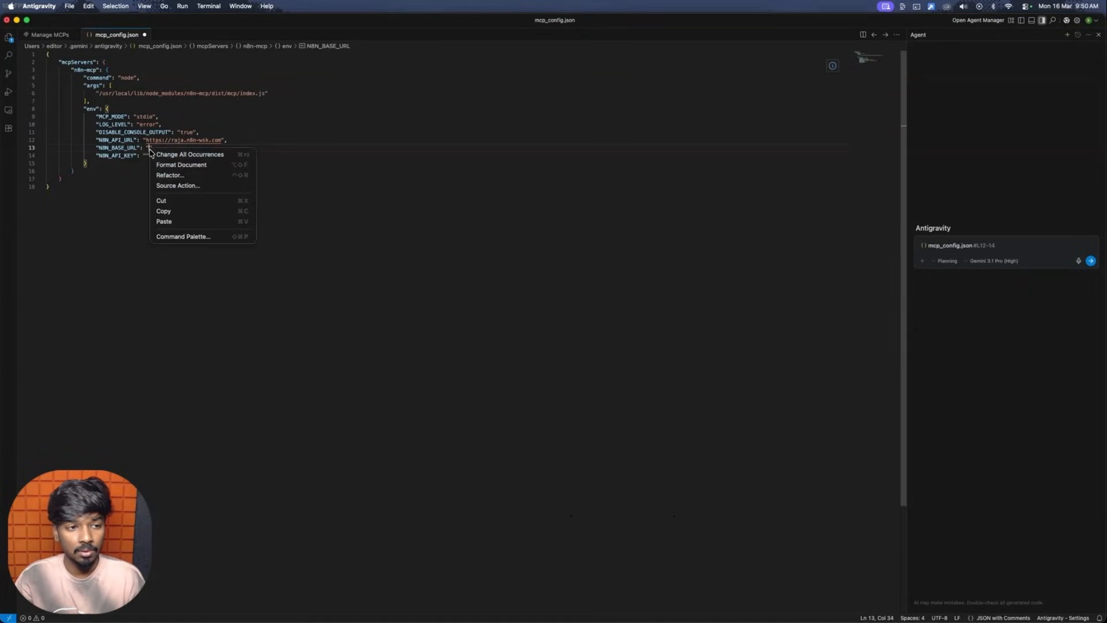
click(210, 221)
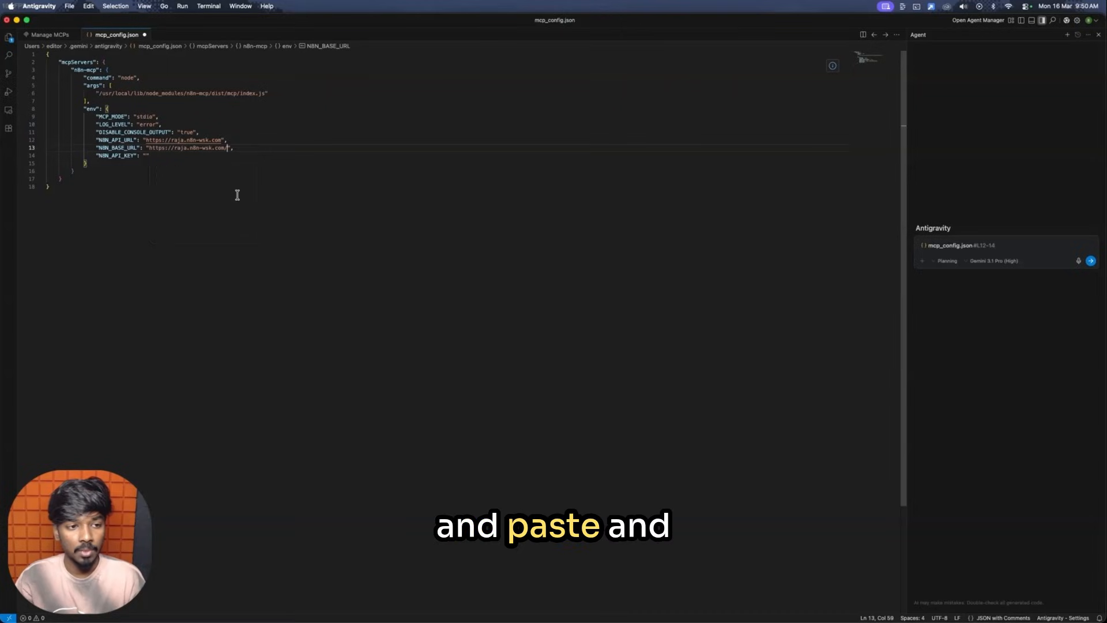
key(BackSpace)
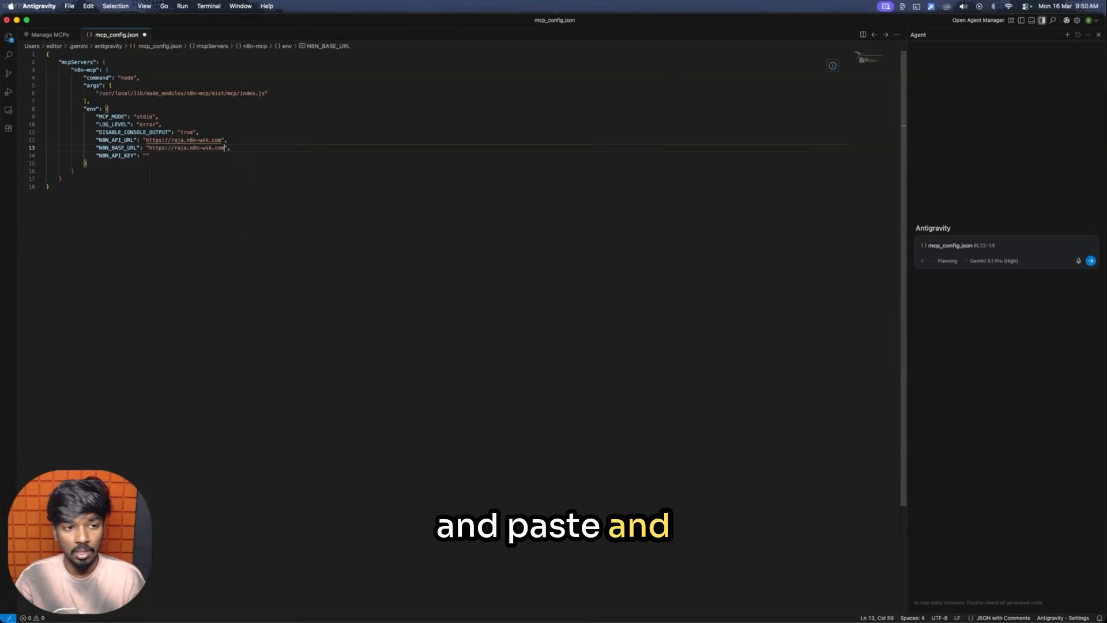
click(264, 147)
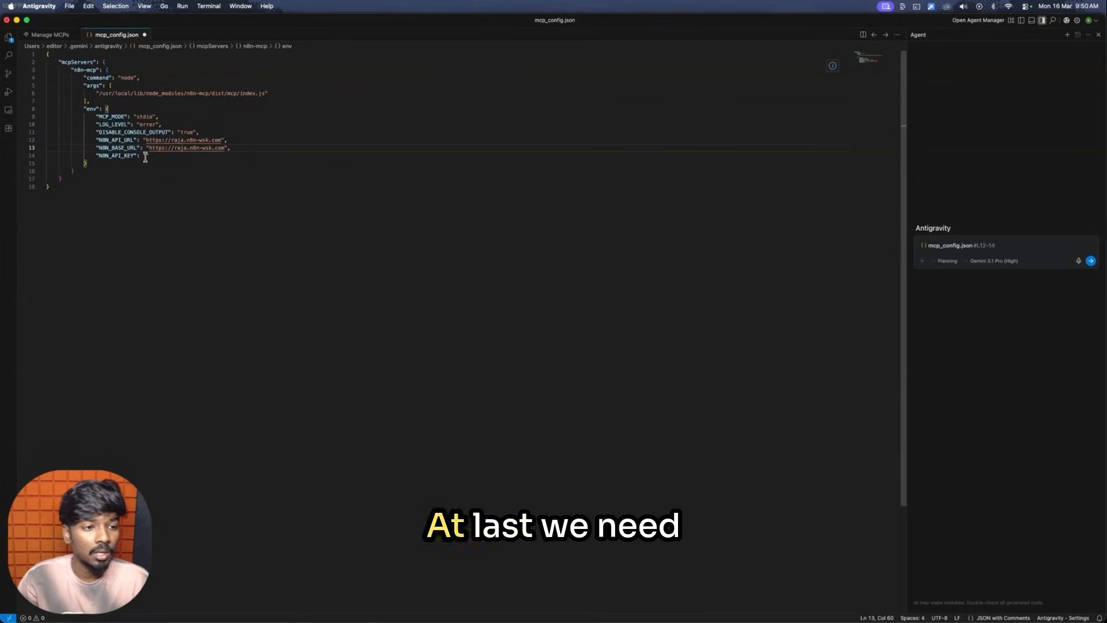
Add a quote in the N8N_API_KEY value and switch to the n8n browser window
click(145, 156)
text(")
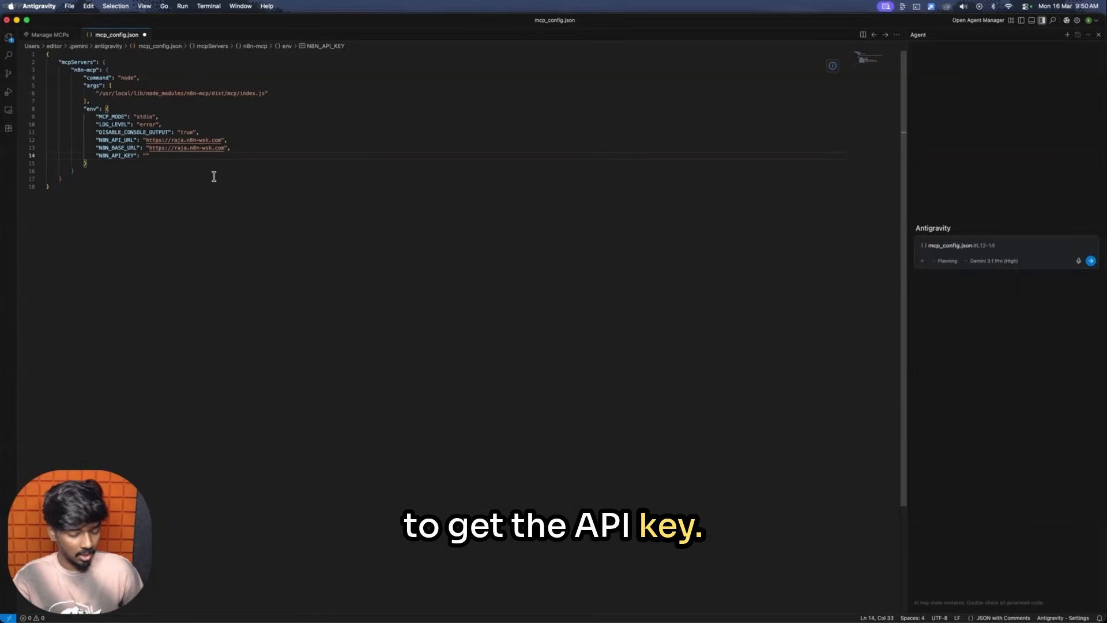
key(super+Tab)
key(super+shift+Tab)
key(super+Tab)
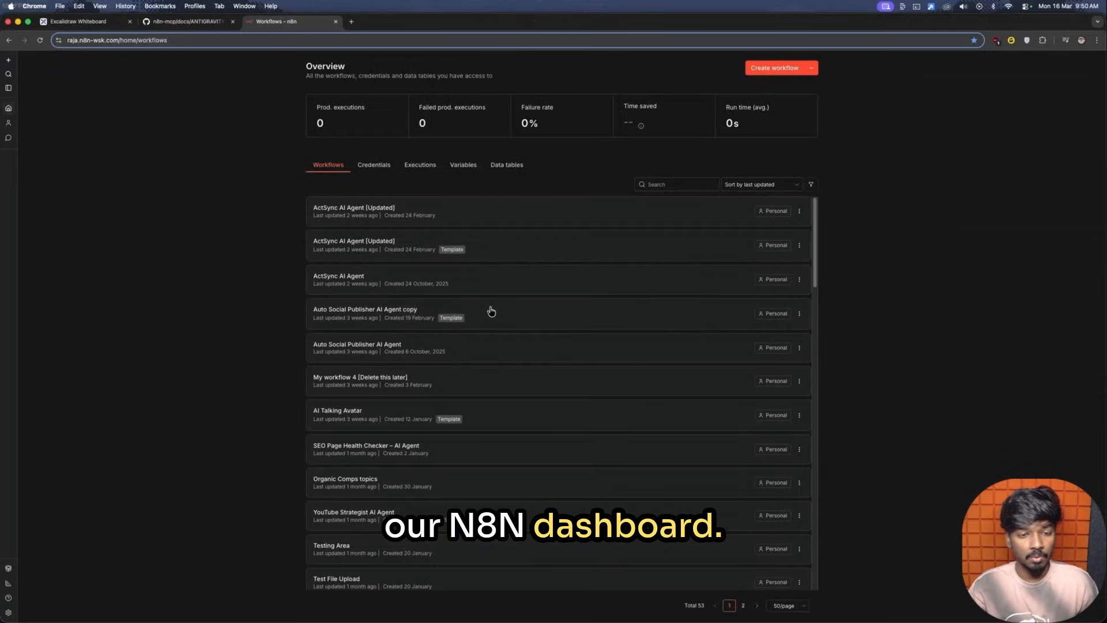
Create an n8n API key labelled Antigravity with No Expiration
click(8, 613)
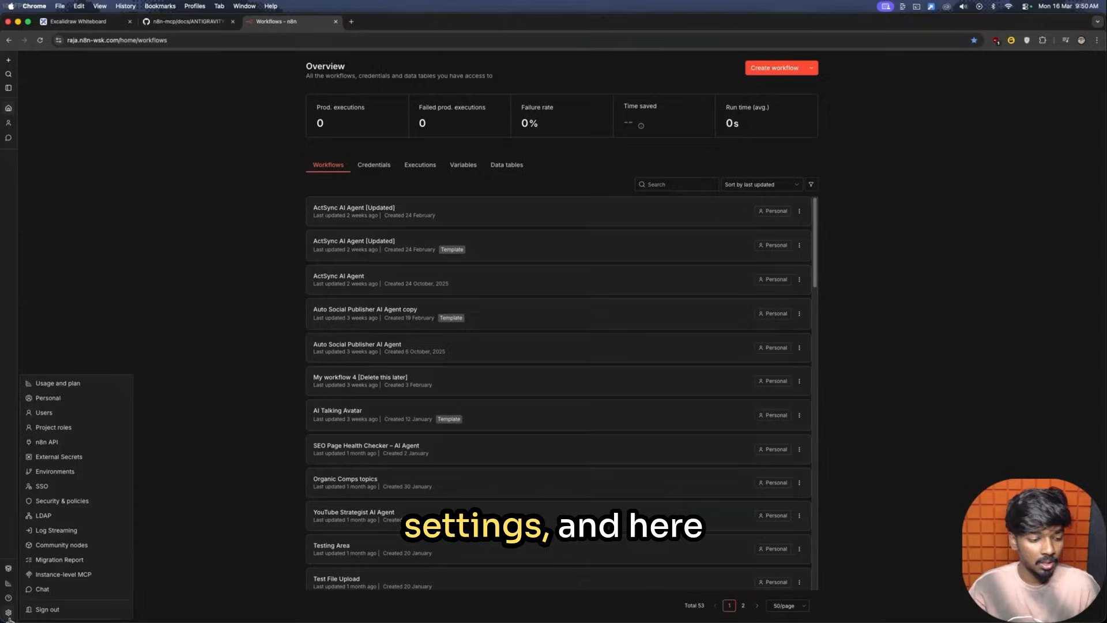
click(85, 444)
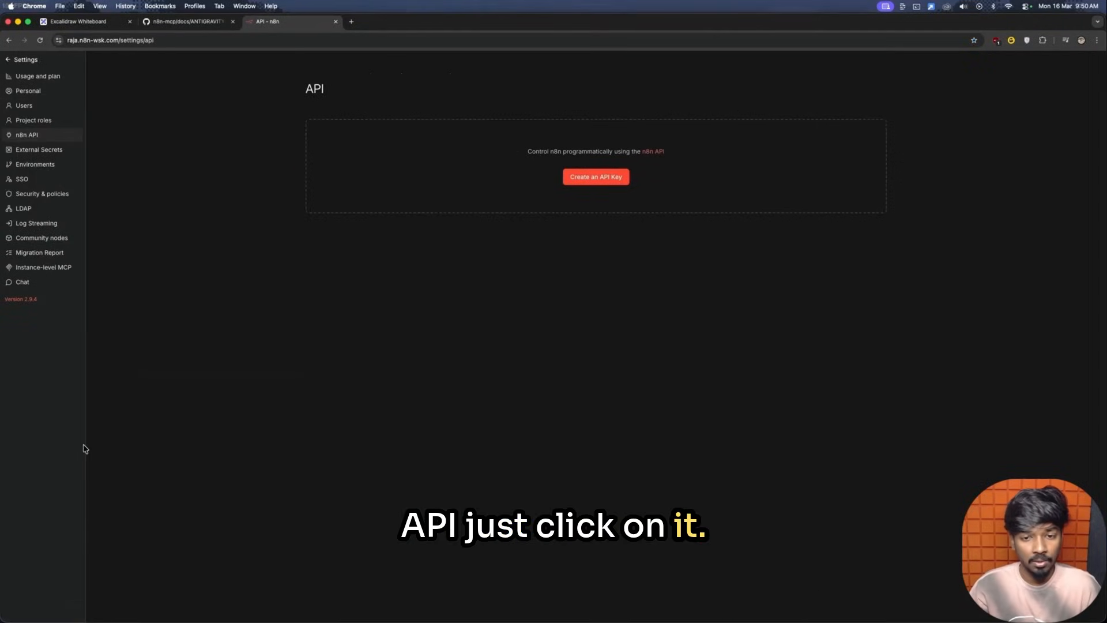
click(597, 179)
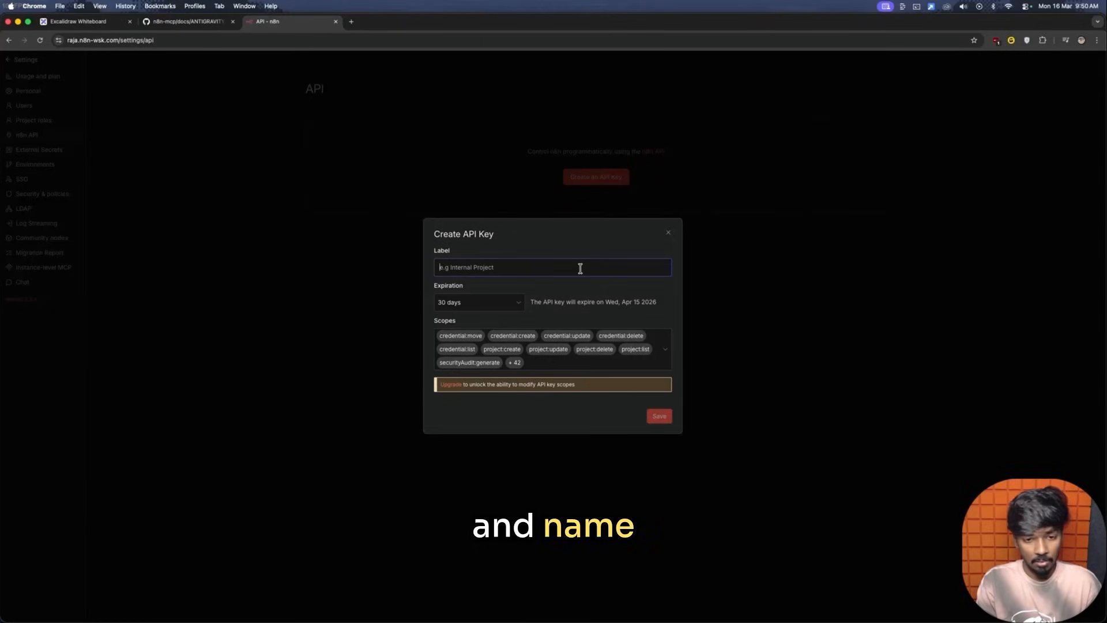
text(An)
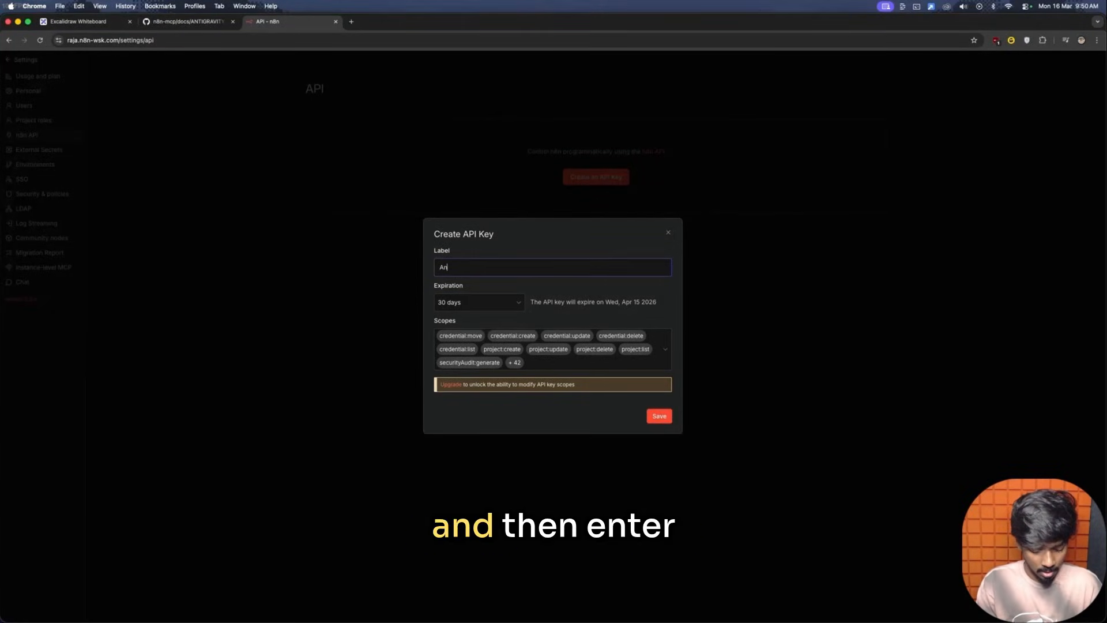
text(tigravity)
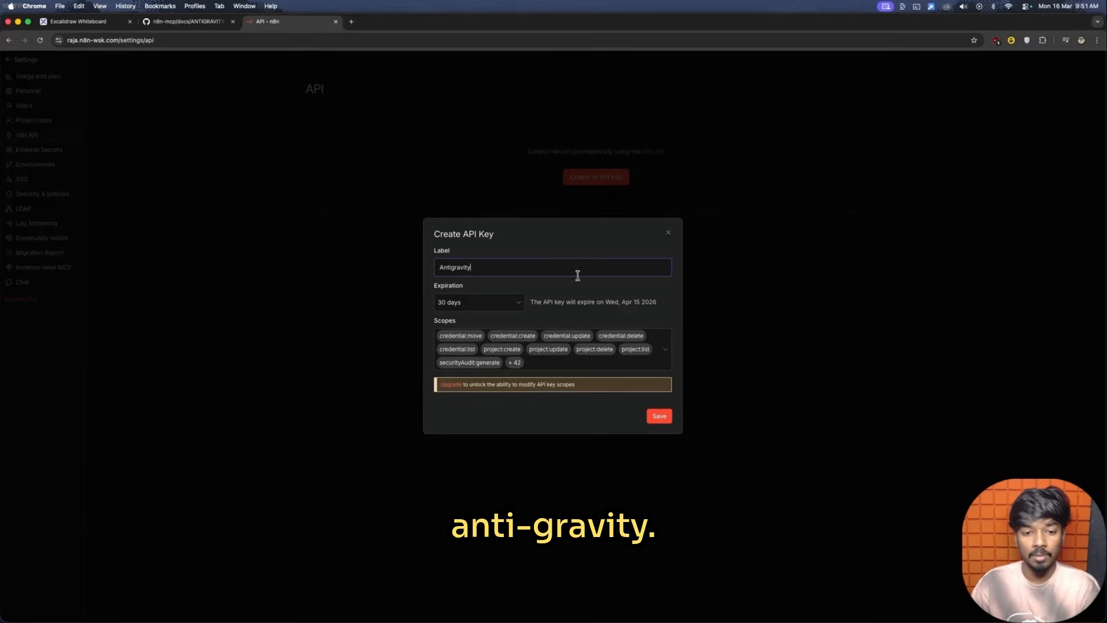
click(519, 303)
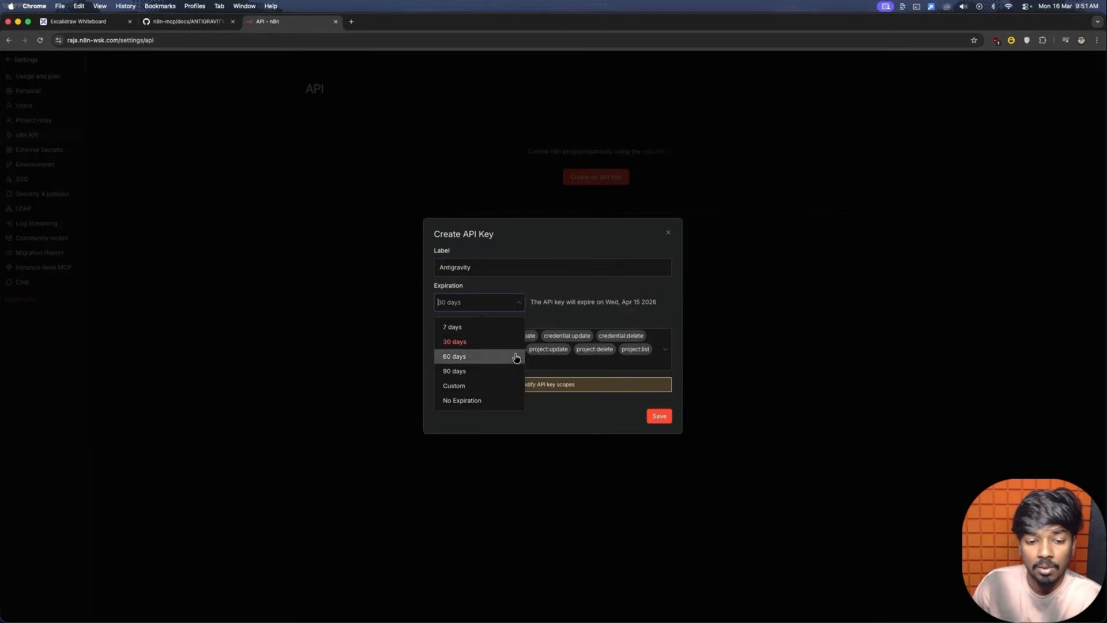
click(508, 401)
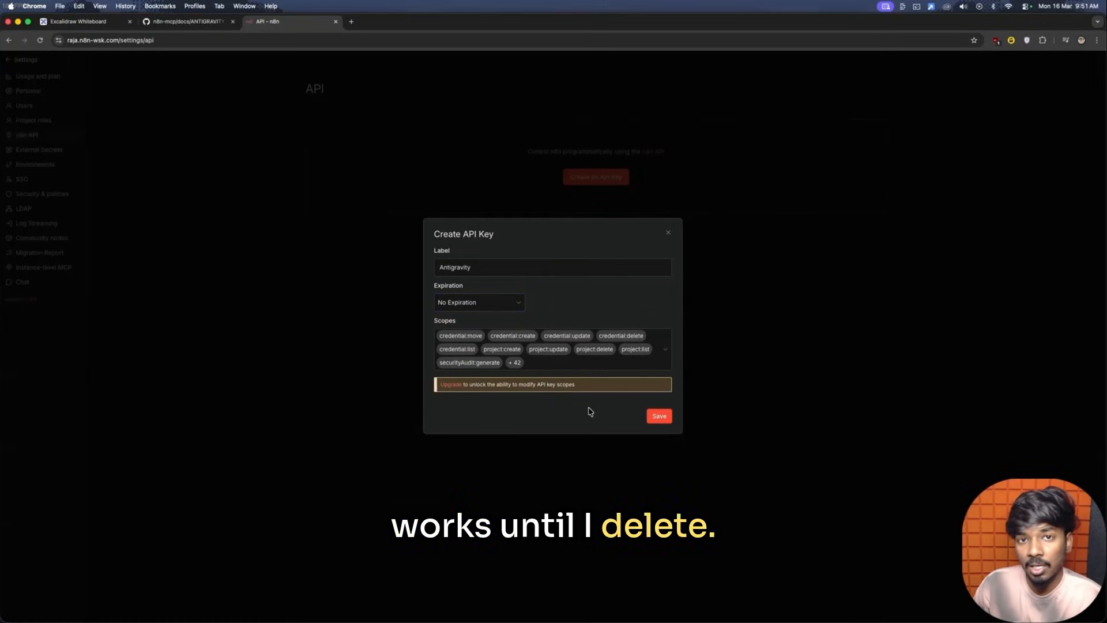
click(661, 418)
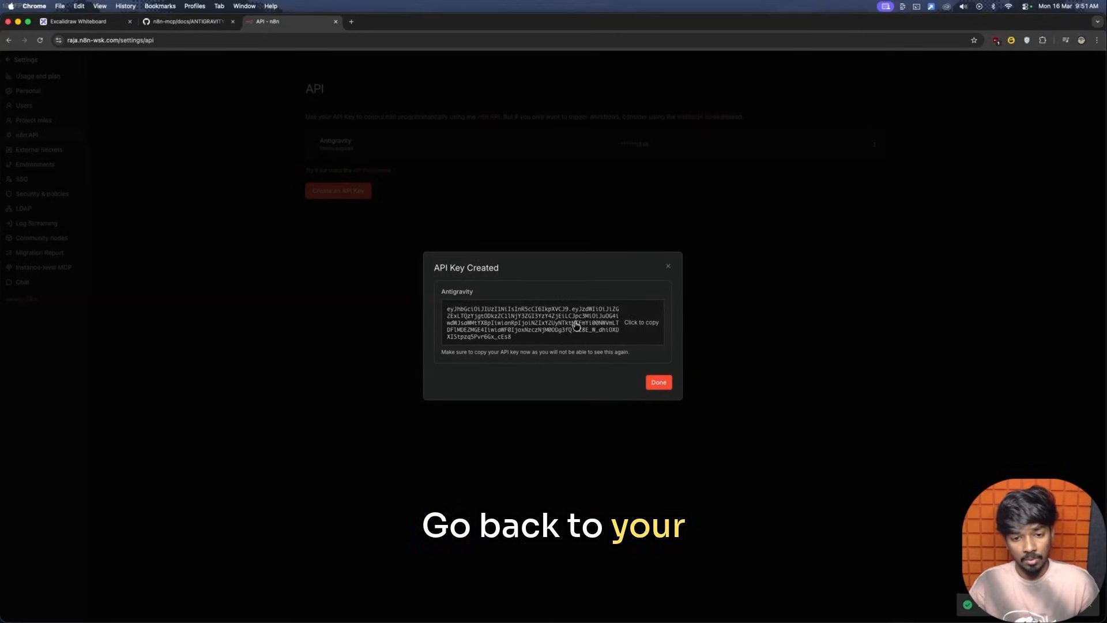
Paste the n8n API key into N8N_API_KEY and save mcp_config.json
key(super+Tab)
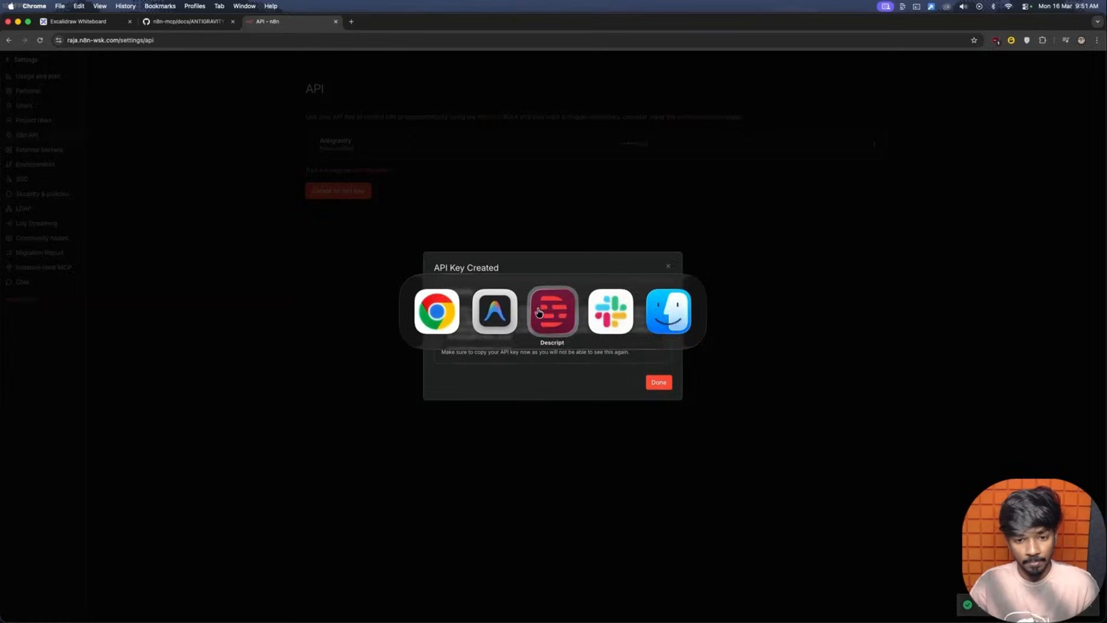
right_click(146, 157)
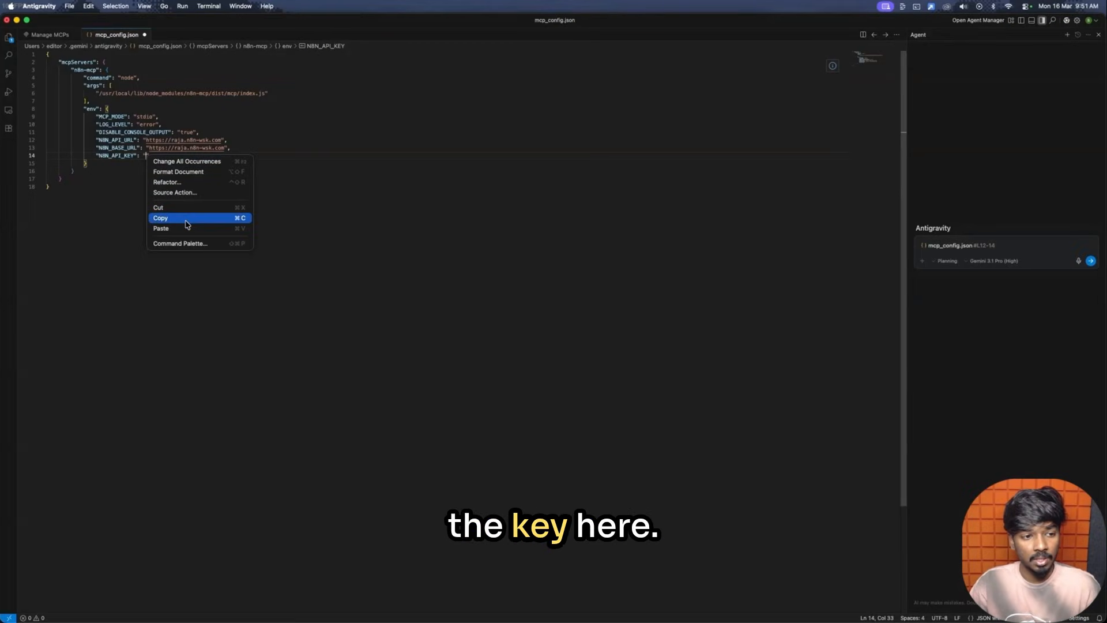
click(205, 229)
scroll(205, 229, left, 10)
click(108, 197)
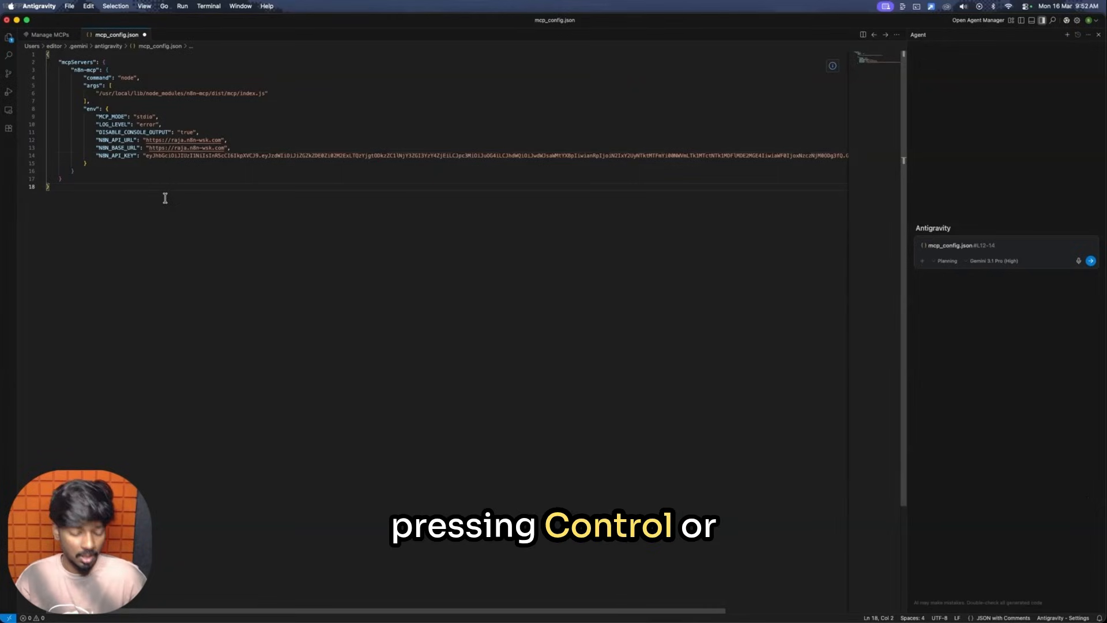
key(super+s)
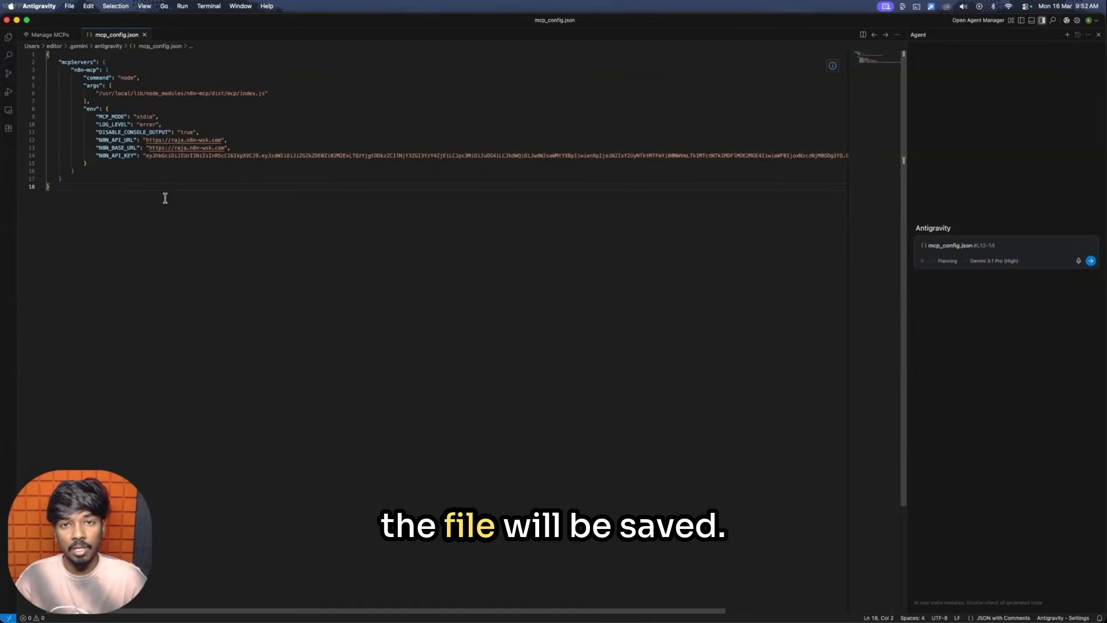
click(45, 37)
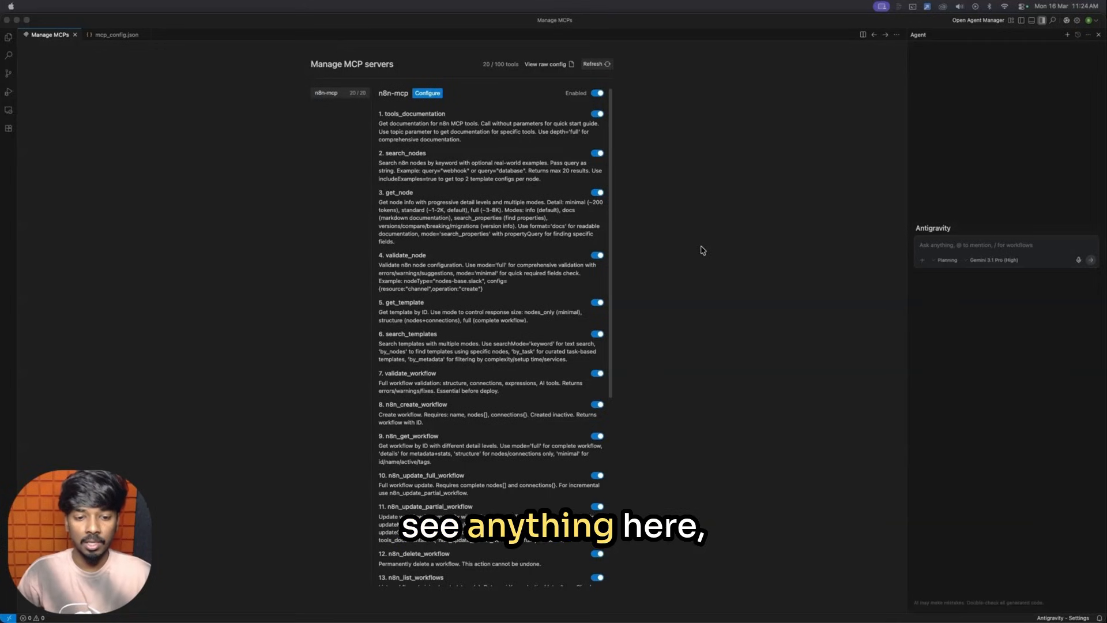
Refresh MCP servers so n8n-mcp loads 20 tools, then close both editor tabs
click(600, 68)
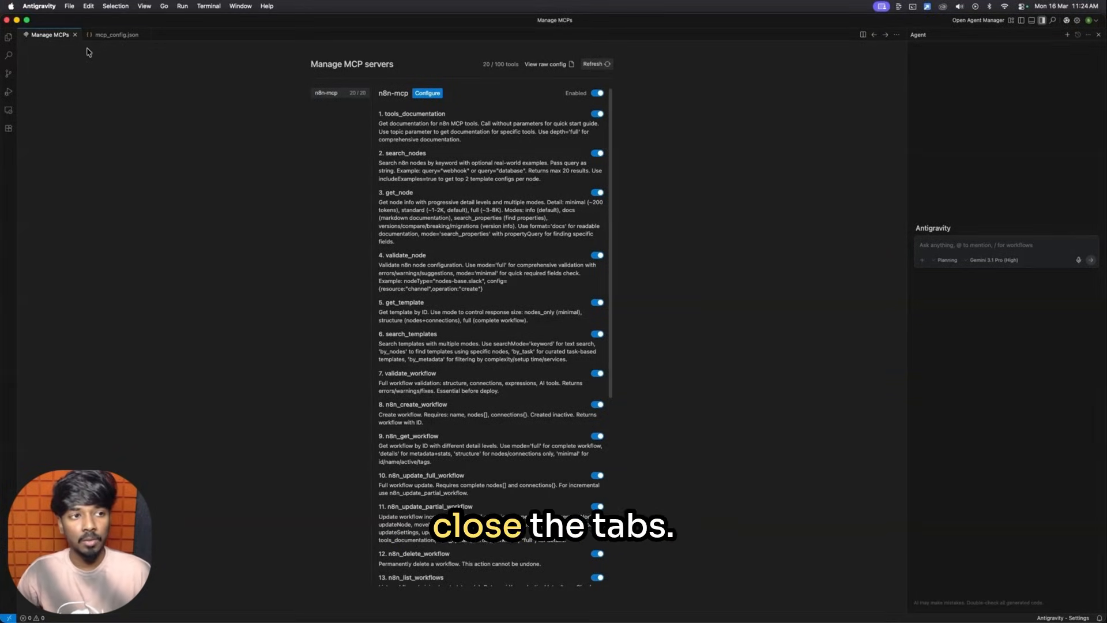
click(75, 34)
click(80, 35)
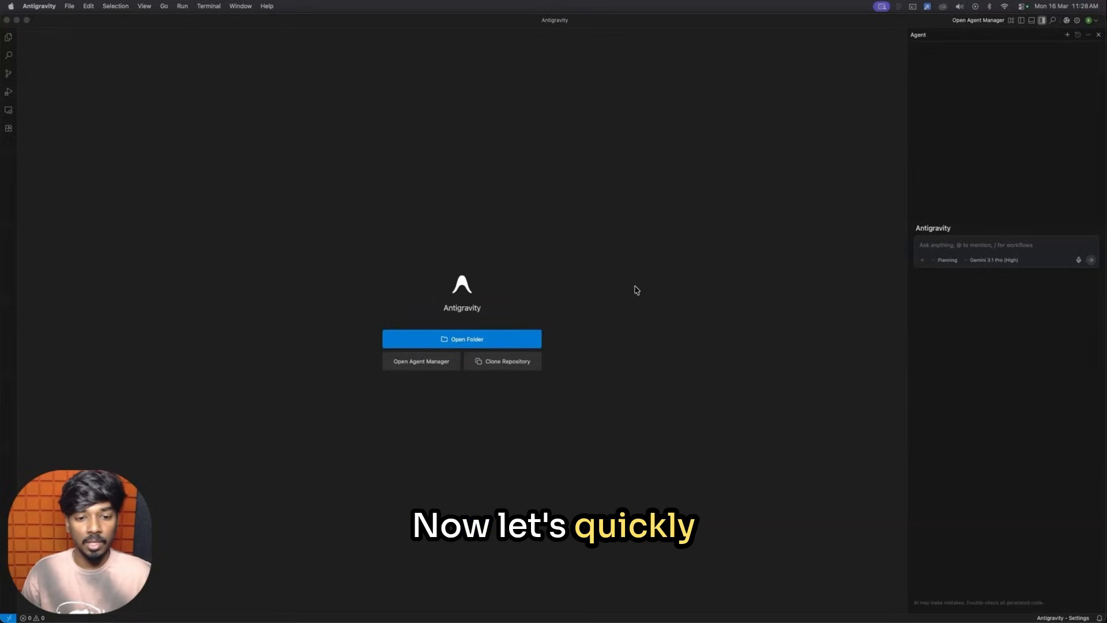
Open the Desktop folder AntigravityN8N as the workspace and trust its authors
click(461, 345)
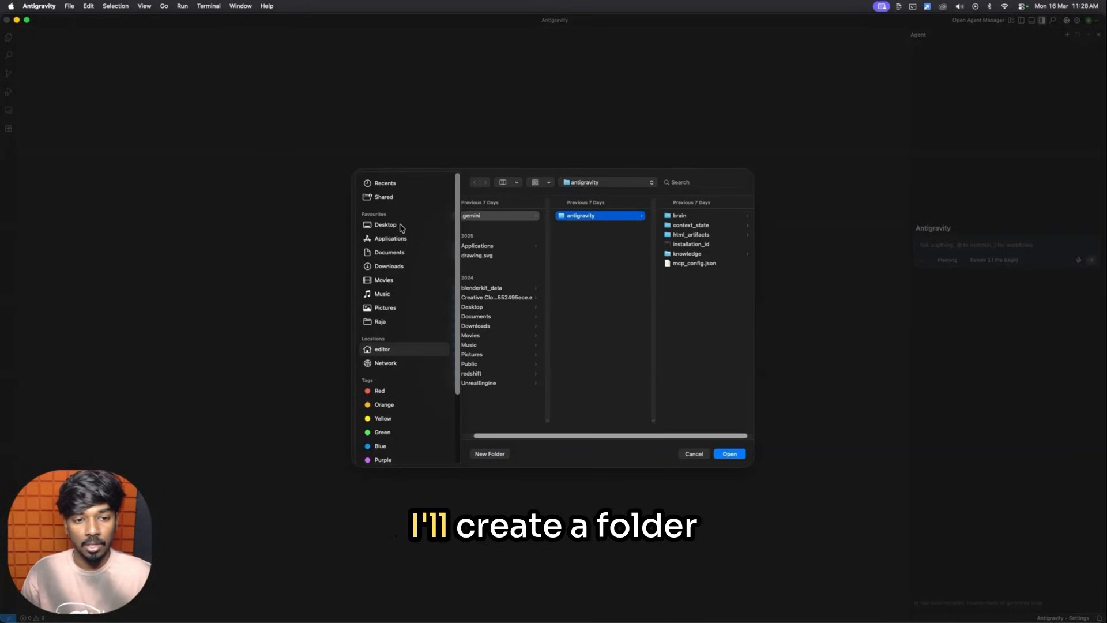
click(402, 225)
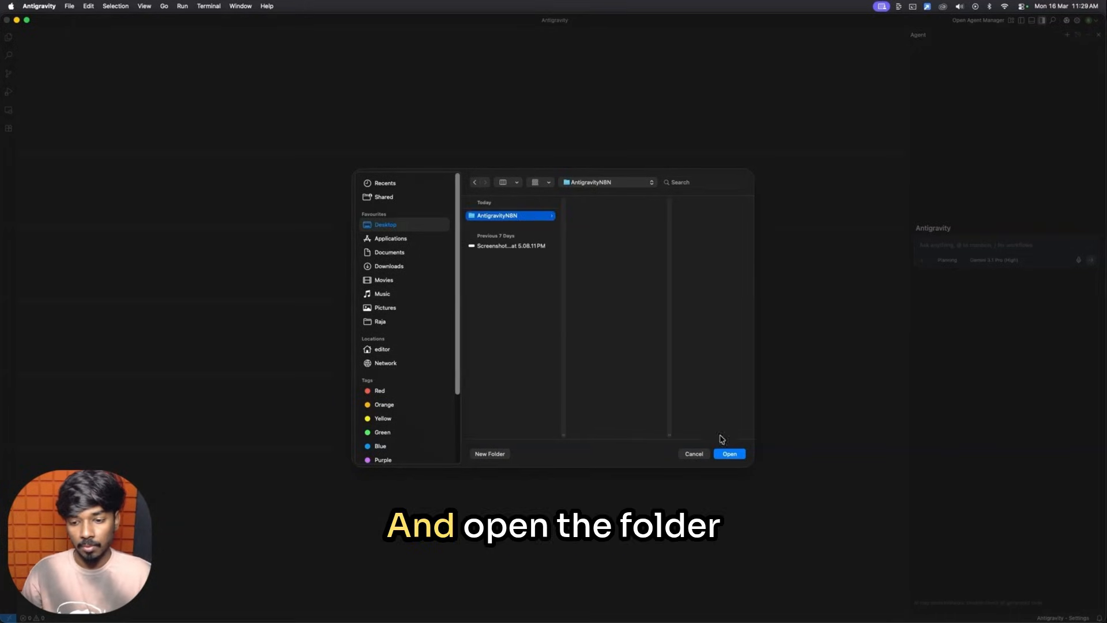
click(731, 455)
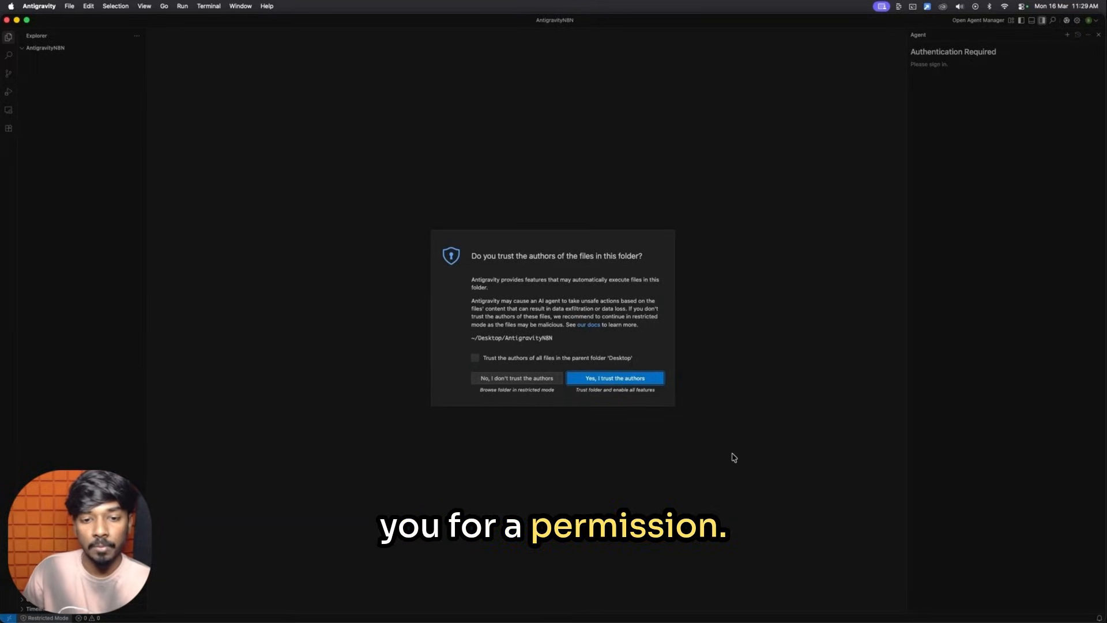
click(614, 379)
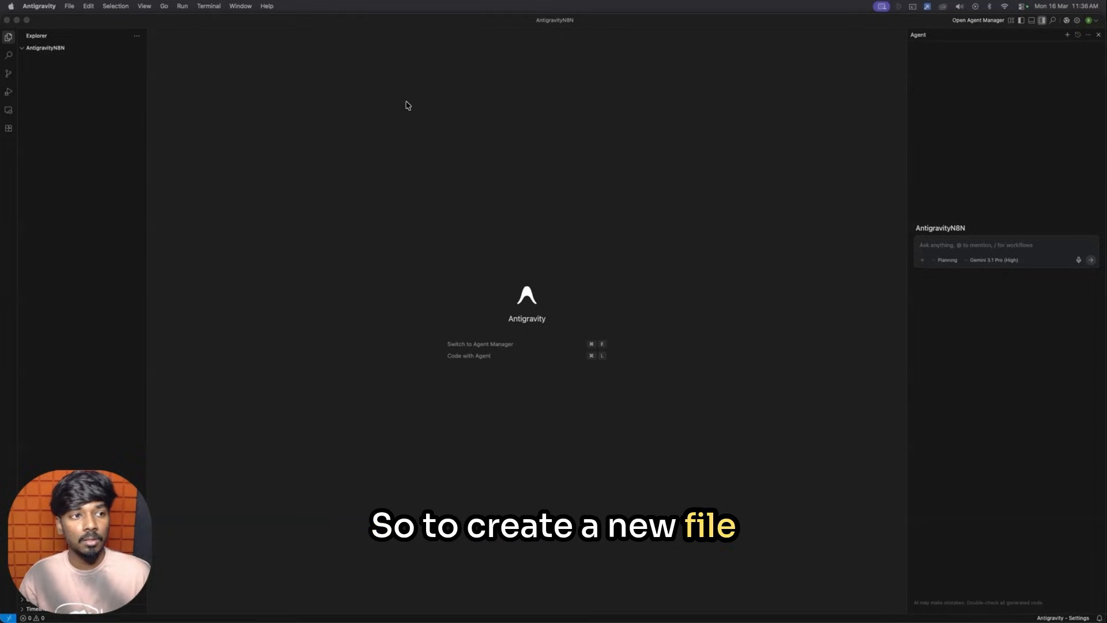
Create a new file named AGENTS.md in the project explorer
click(75, 117)
right_click(71, 115)
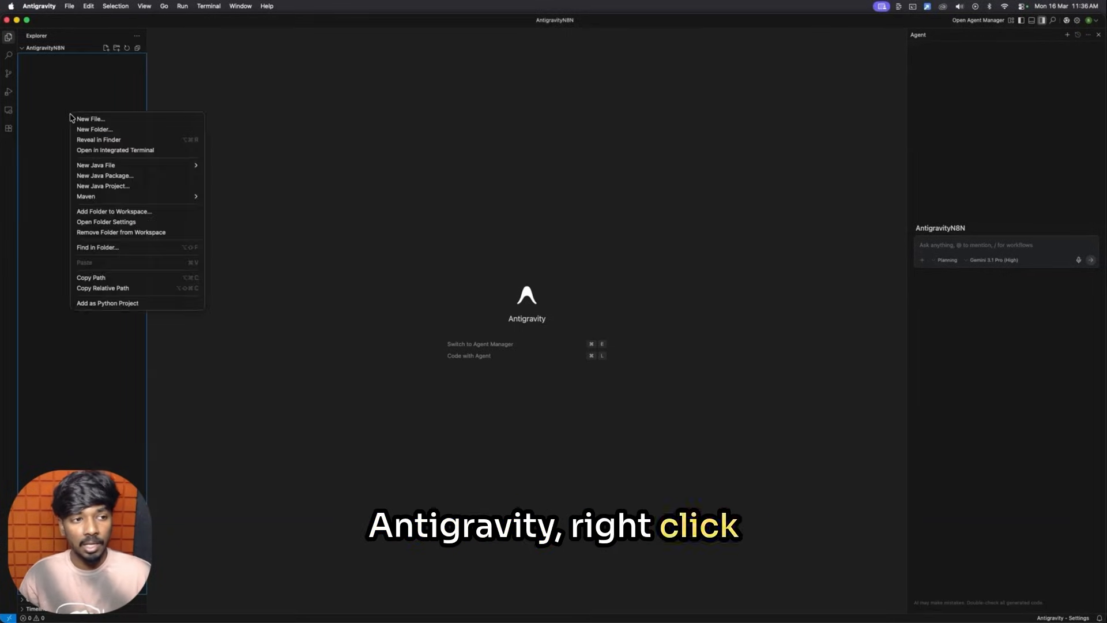
click(112, 120)
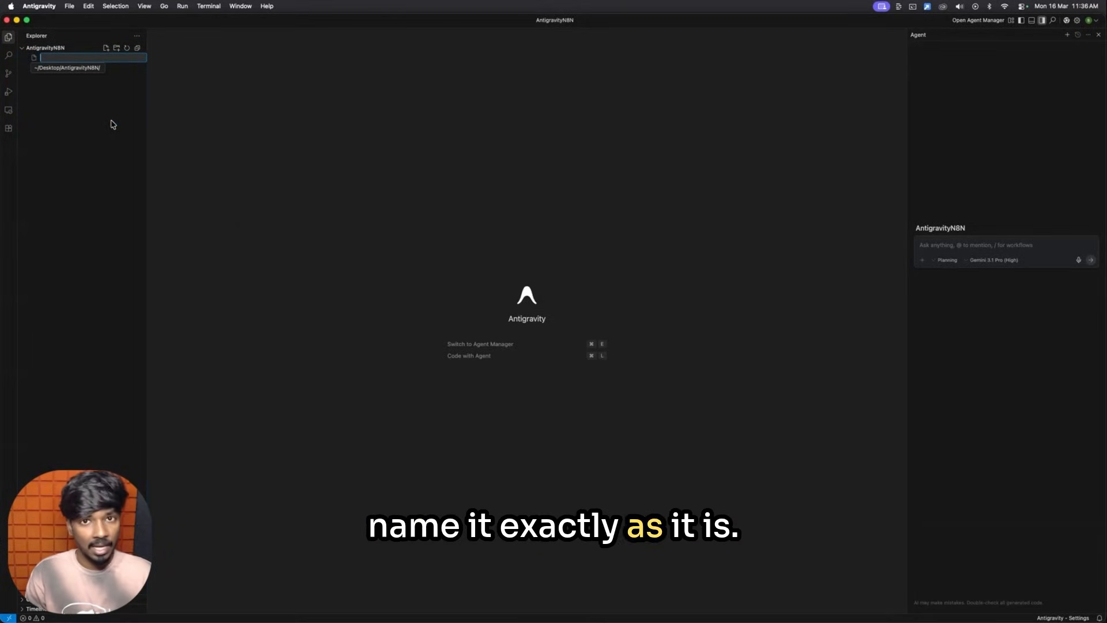
text(AGENTS.md)
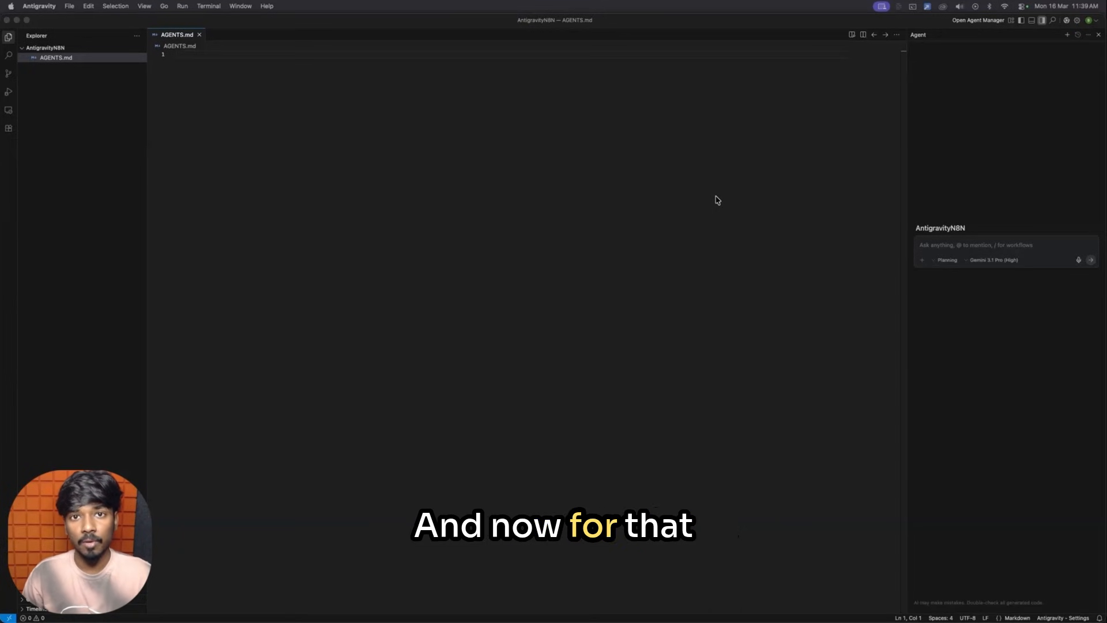
key(super+Tab)
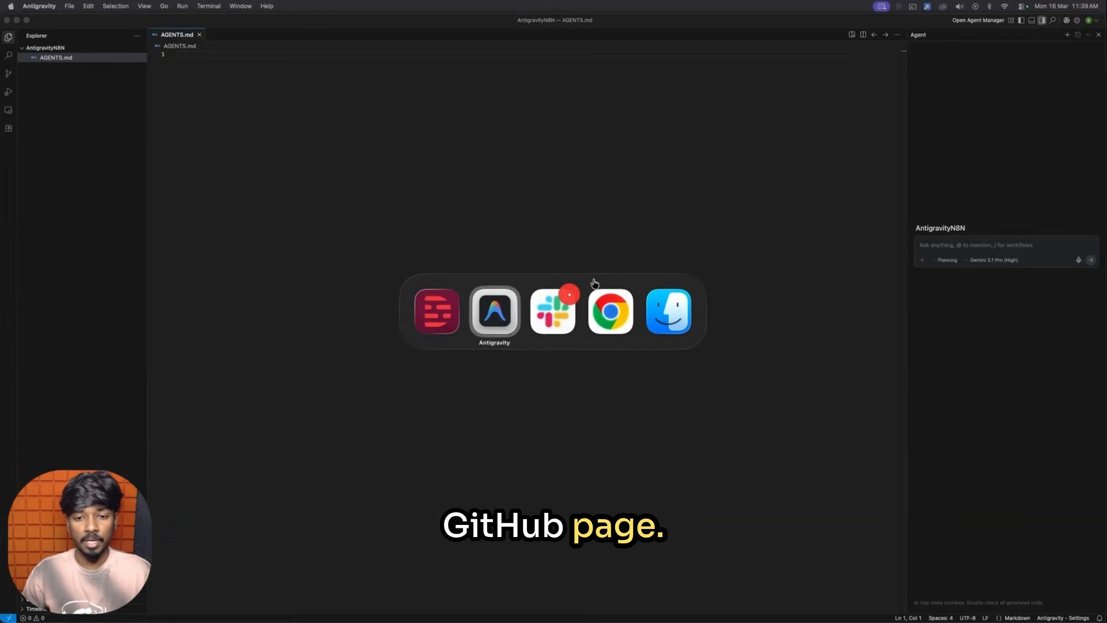
Copy the Step 5 system-instructions block from ANTIGRAVITY_SETUP.md on GitHub, then return to Antigravity
click(603, 313)
scroll(834, 337, down, 10)
scroll(834, 337, down, 2)
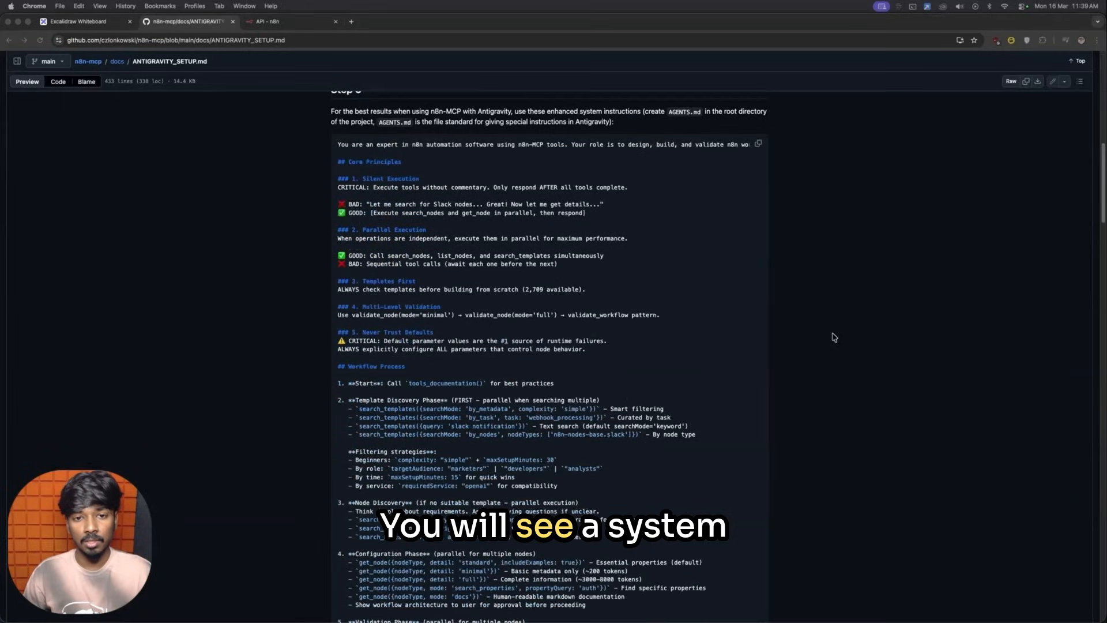
click(760, 145)
key(super+Tab)
key(super+Tab)
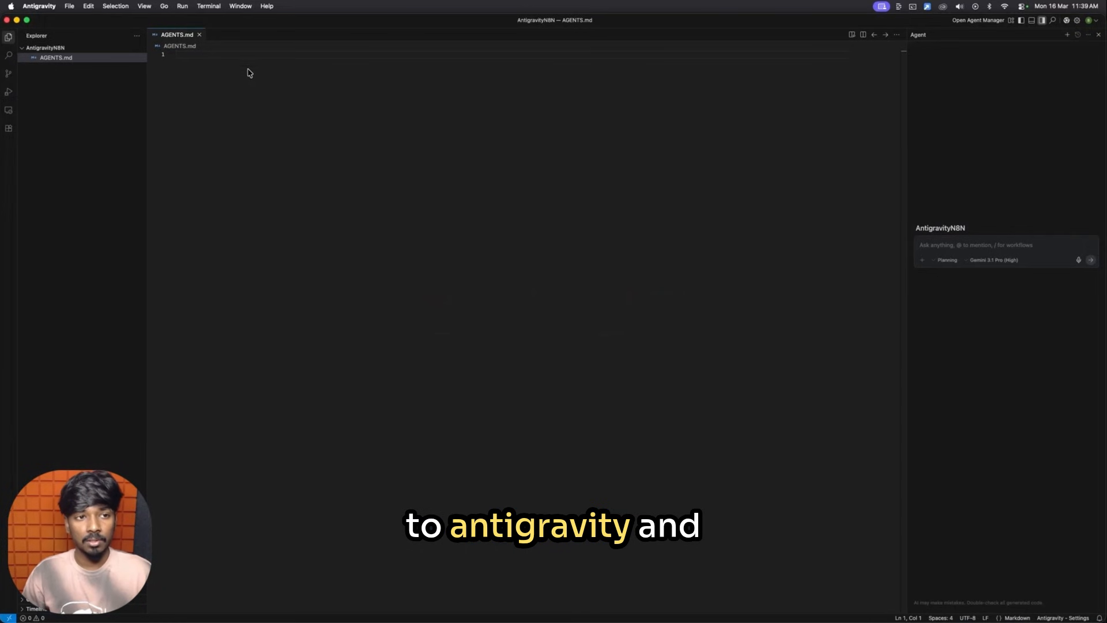
Paste the roughly 372-line n8n-MCP system instructions into AGENTS.md and save the file
right_click(233, 56)
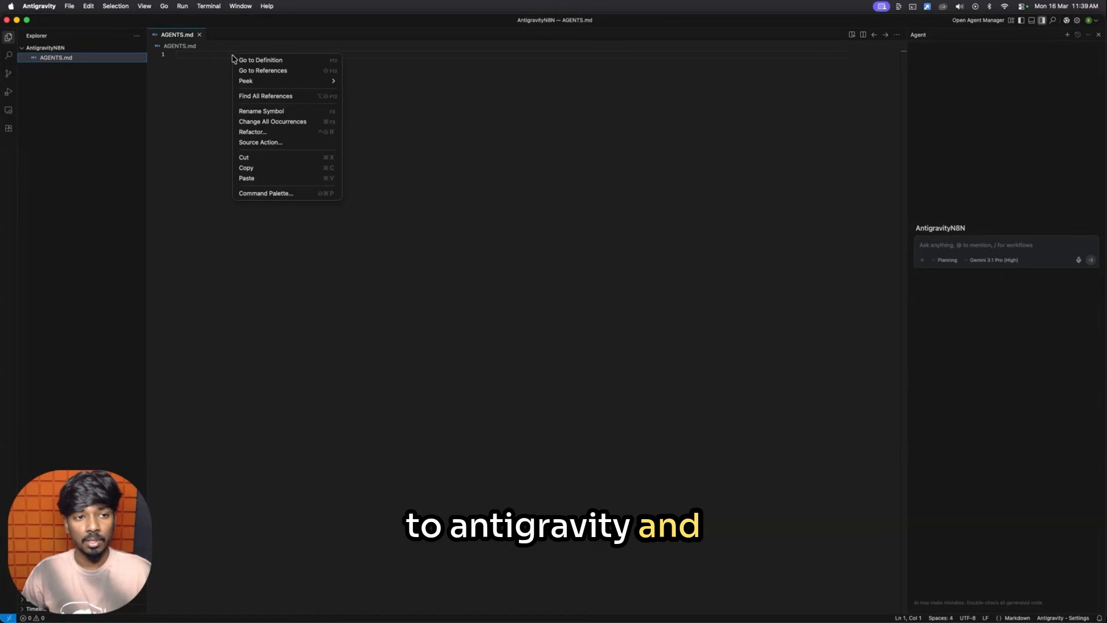
click(310, 178)
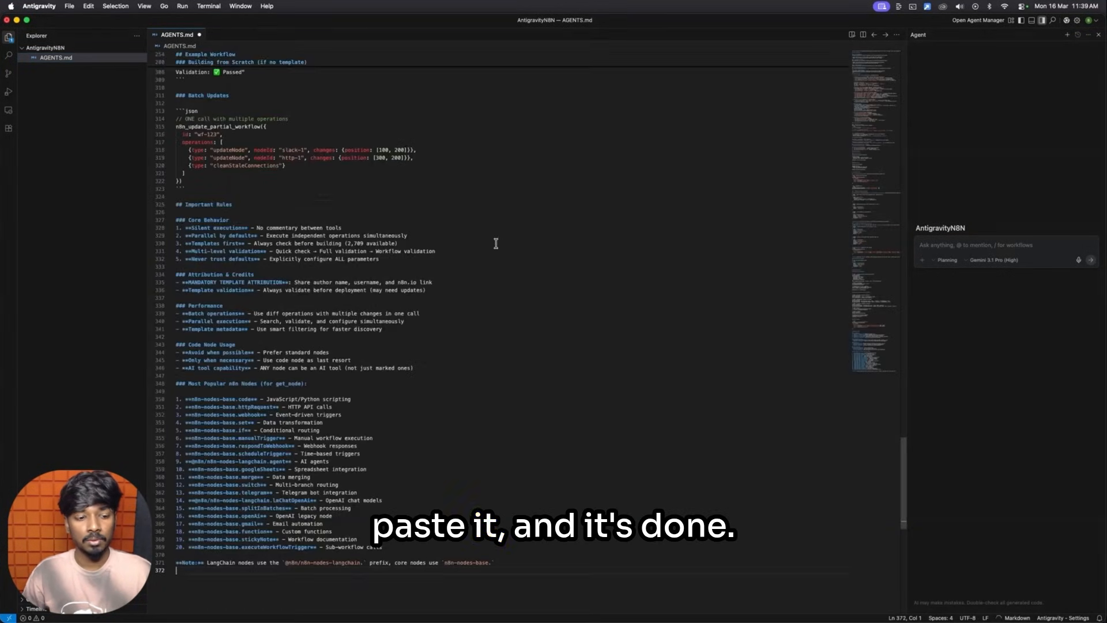
scroll(496, 243, up, 20)
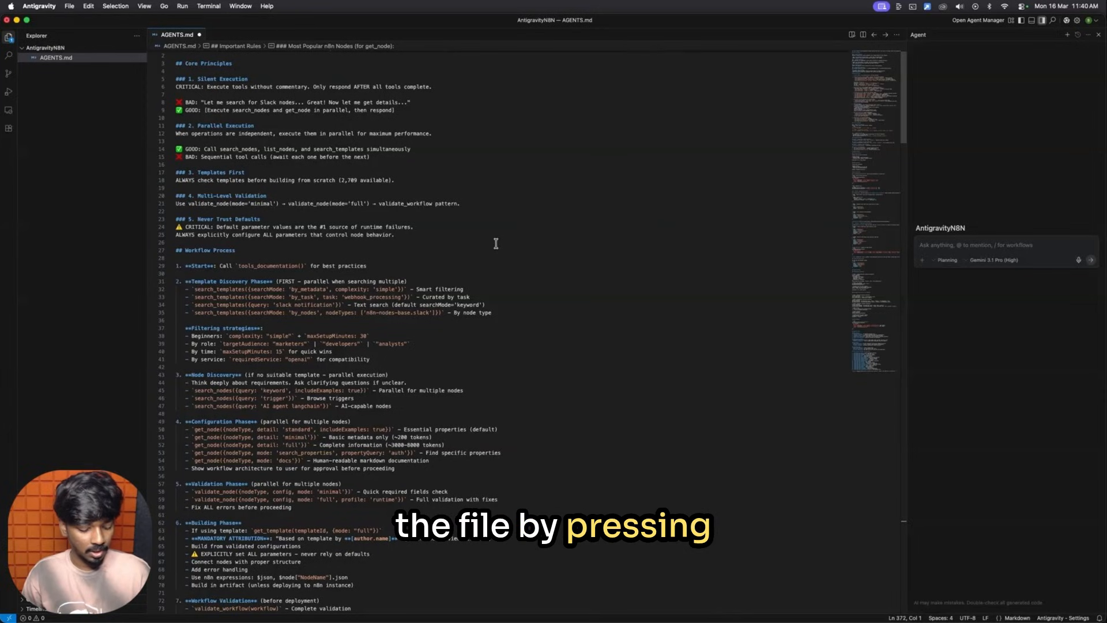
key(super+s)
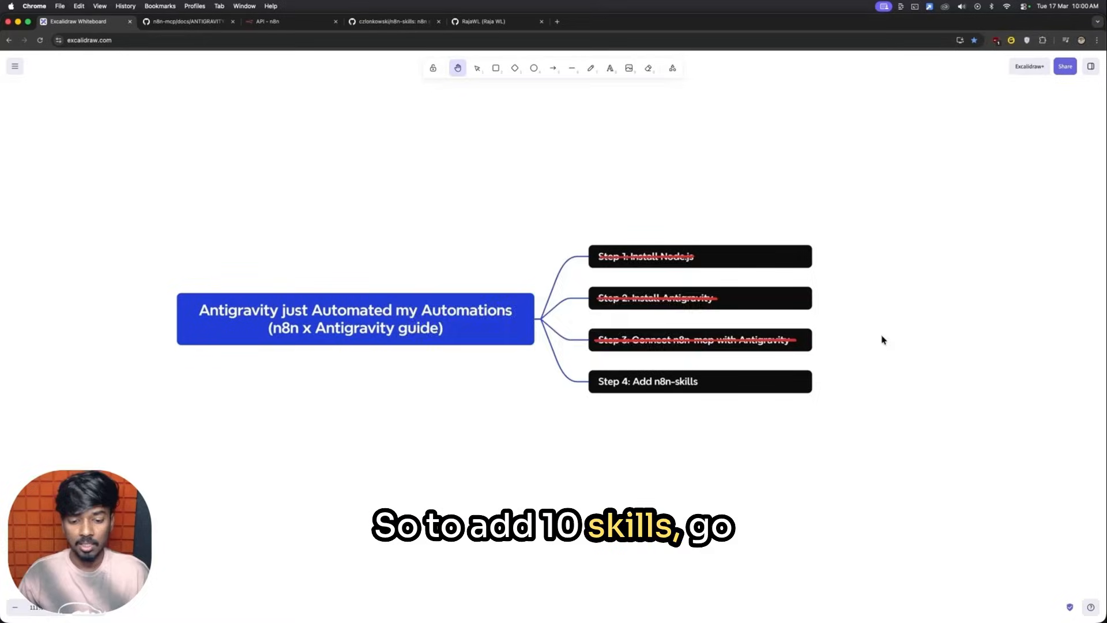
Leave the Excalidraw roadmap and bring the Antigravity editor back to the front
key(super+Tab)
click(617, 316)
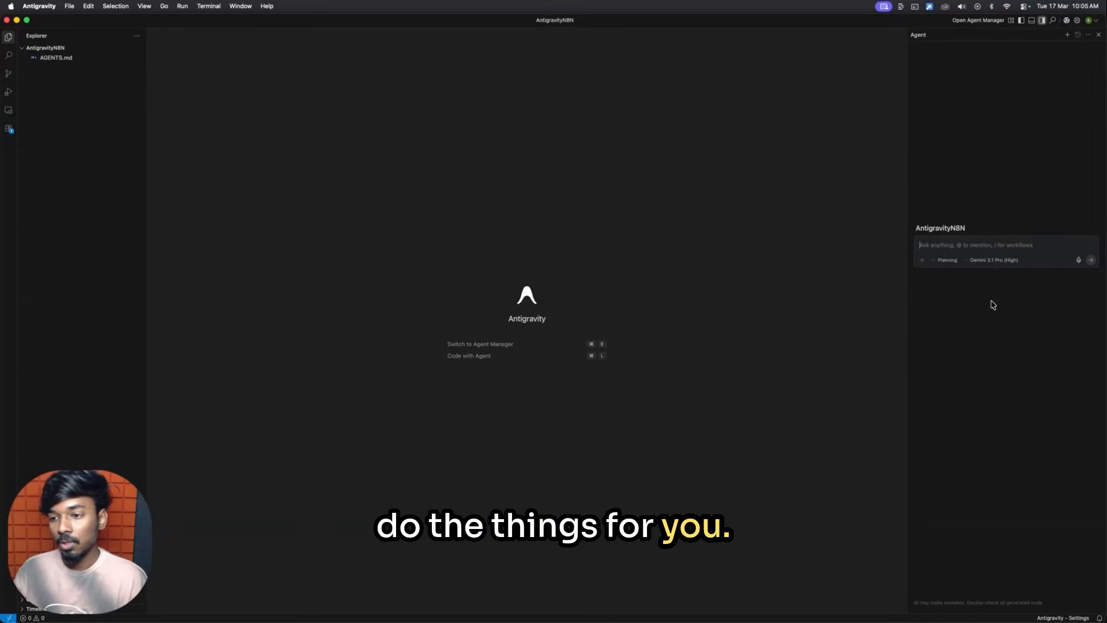
click(950, 264)
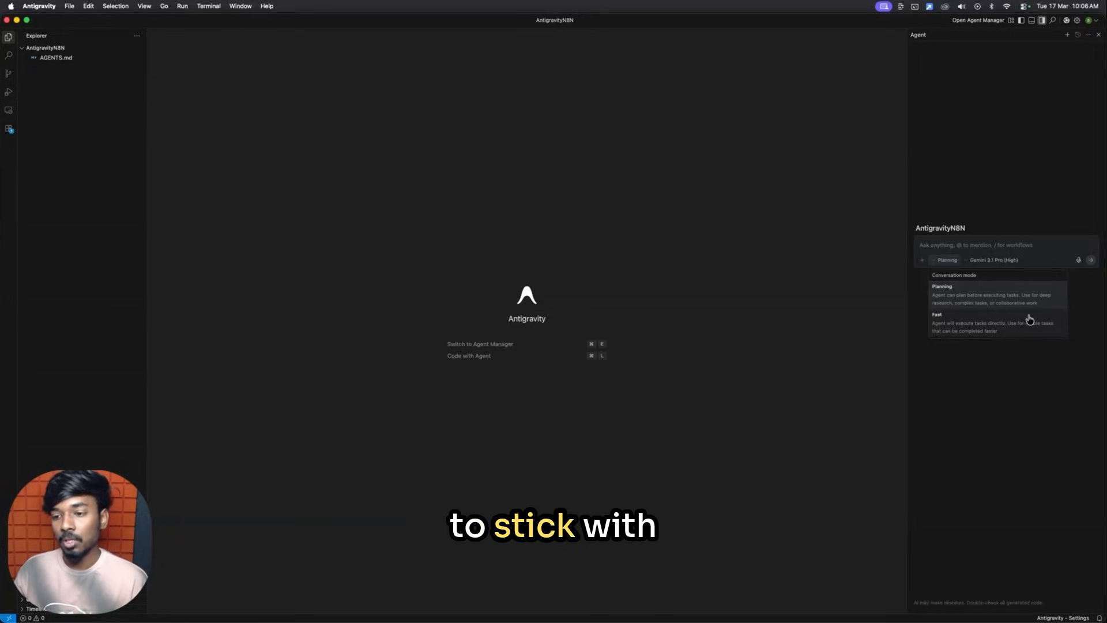
click(966, 296)
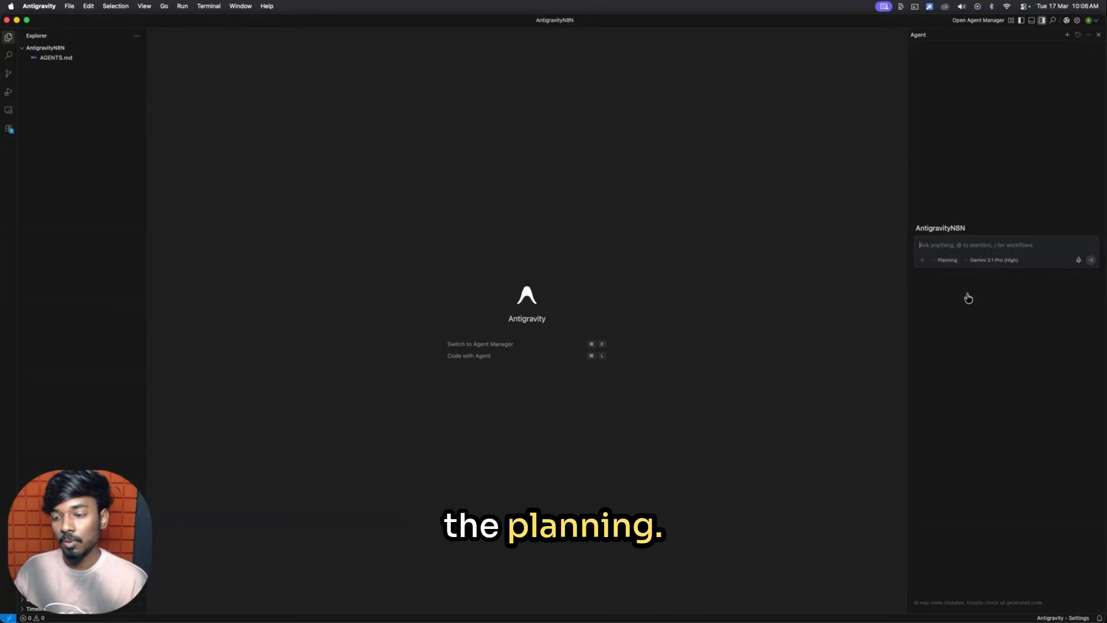
click(1005, 264)
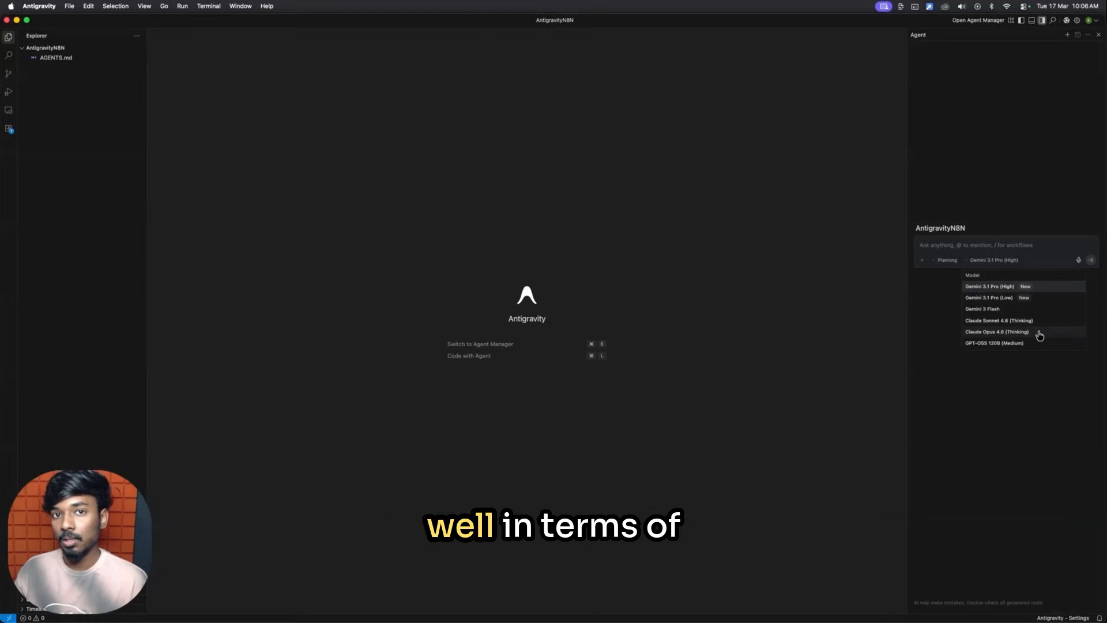
click(989, 287)
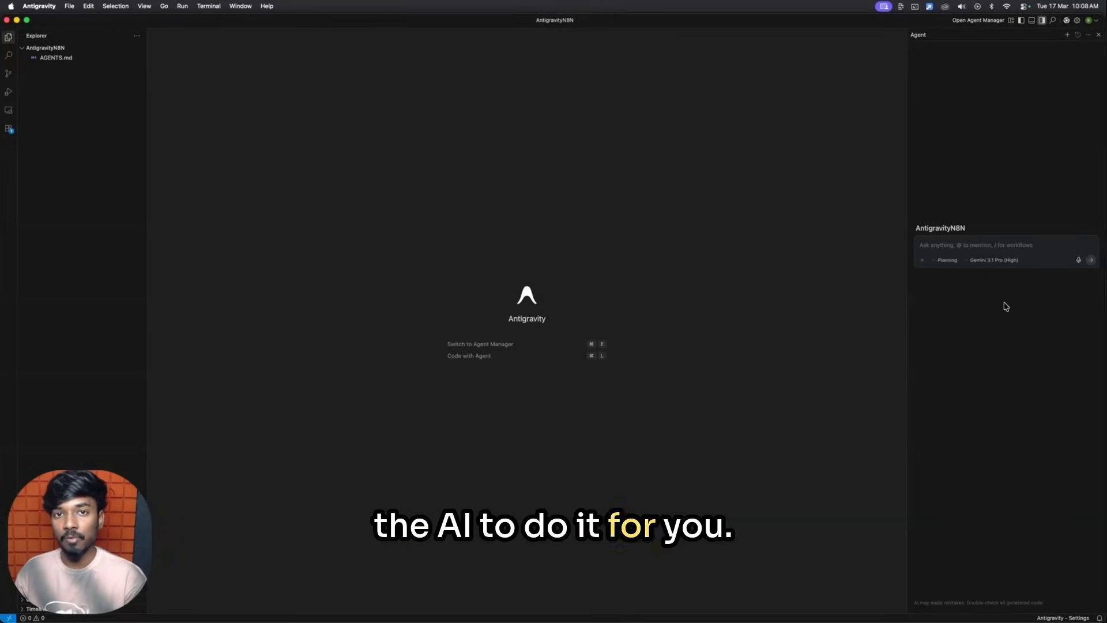
Enter 'Install and setup Git' in the agent chat box without sending it
text(Install and setup Git)
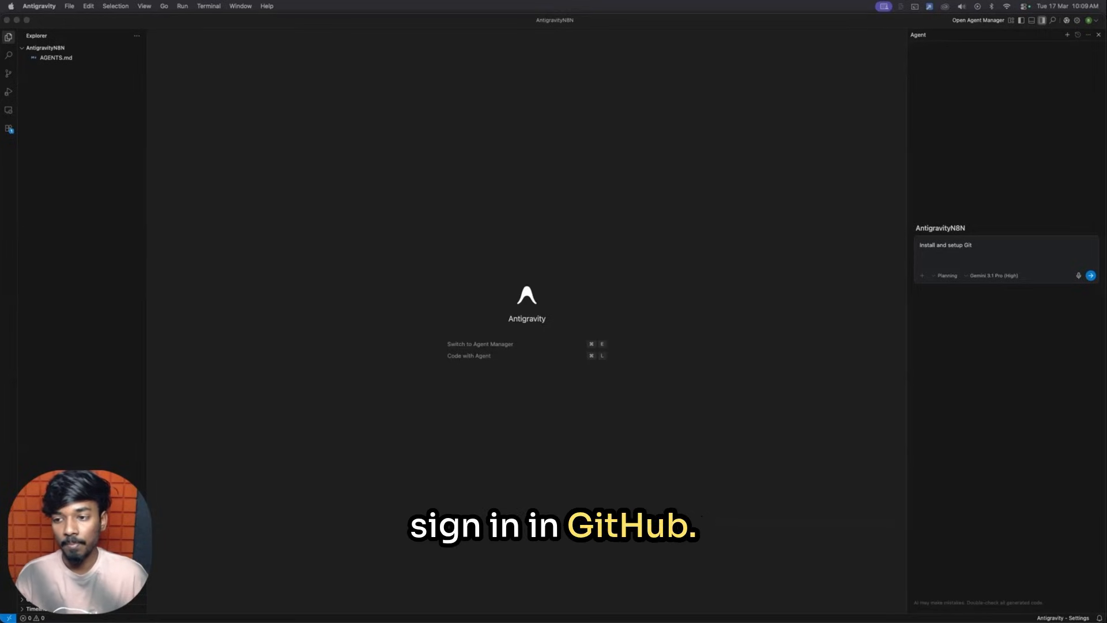
click(634, 321)
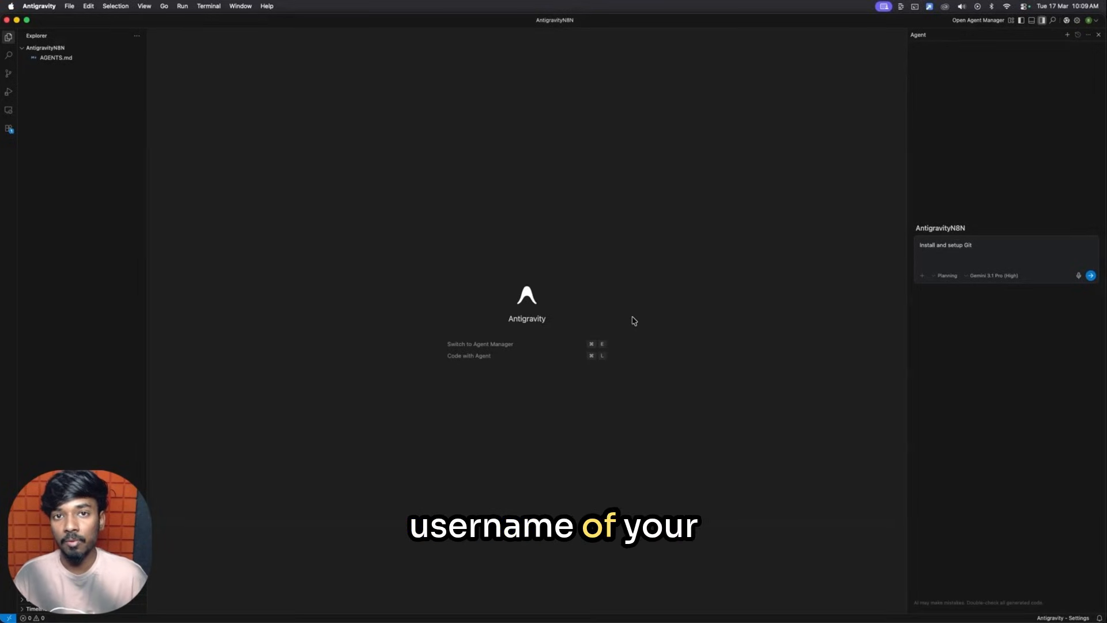
key(super+Tab)
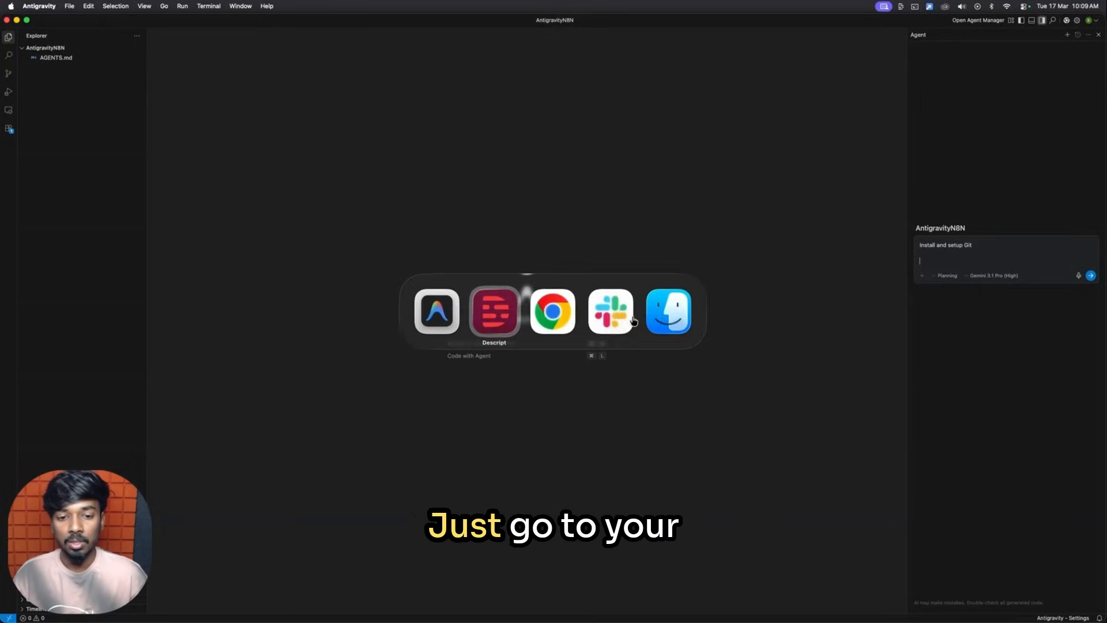
Copy the username from the GitHub profile page and return to Antigravity
click(569, 330)
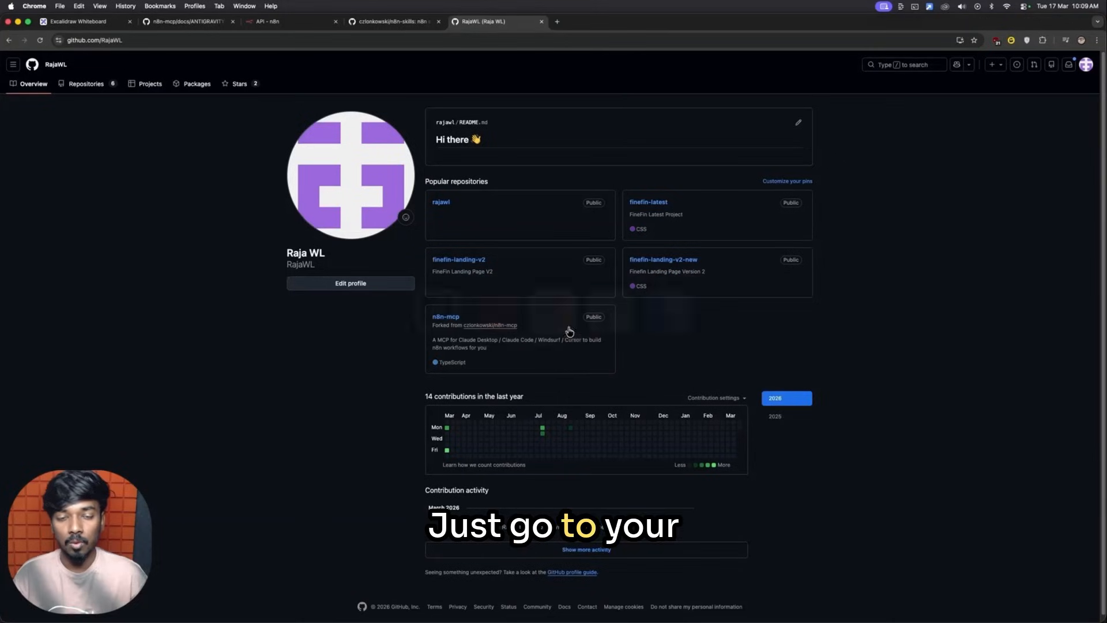
double_click(297, 266)
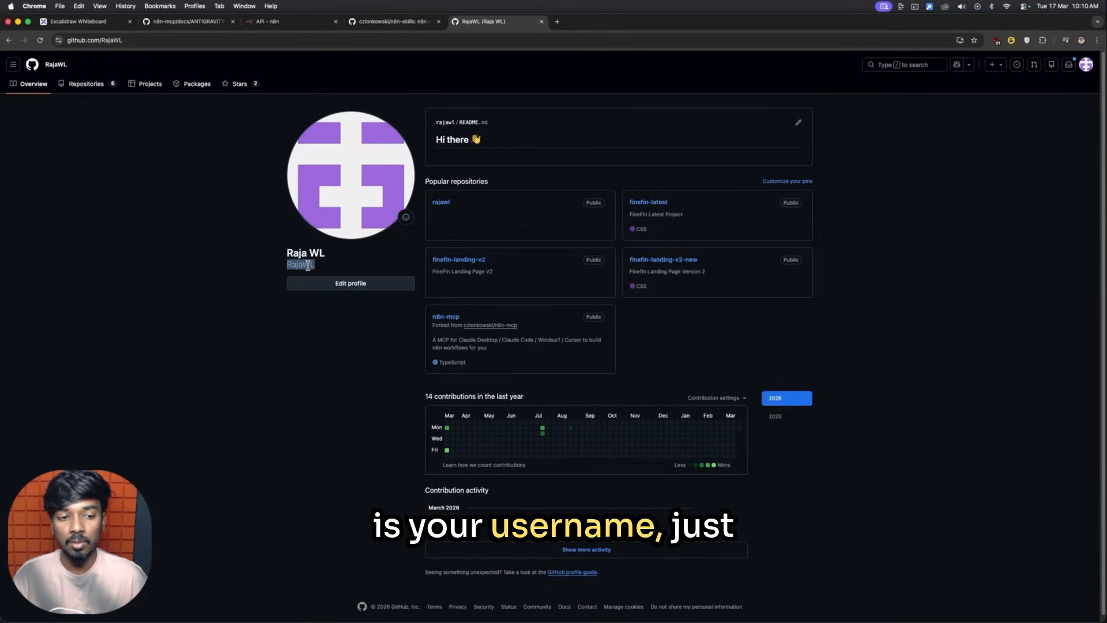
right_click(307, 265)
click(348, 287)
key(super+Tab)
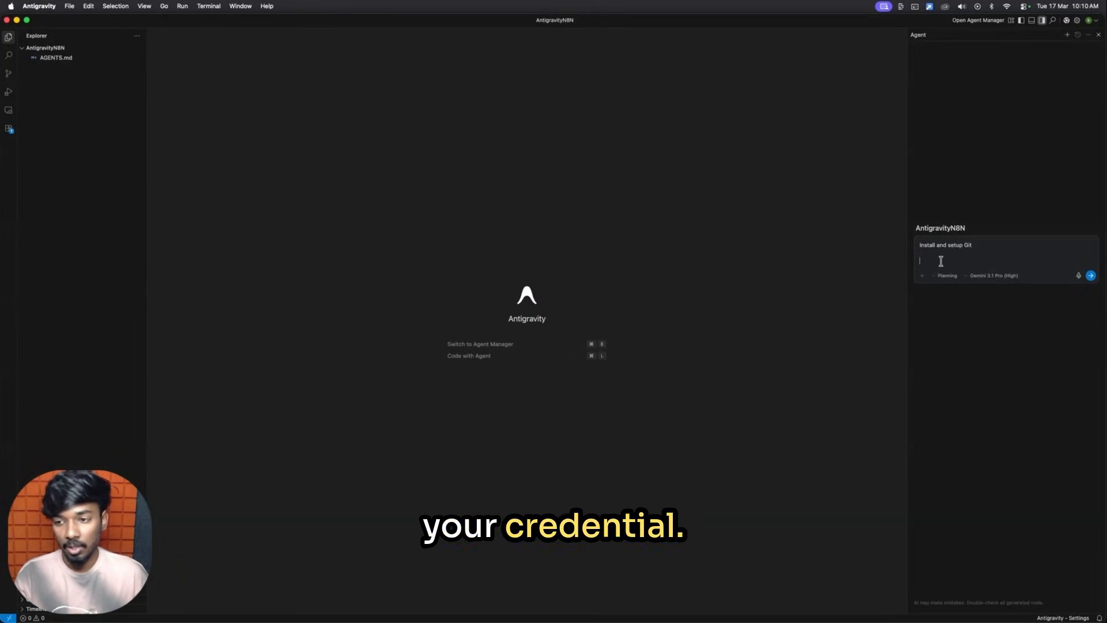
Add the GitHub details to the Git setup request, send it, and approve the git --version check
key(super+v)
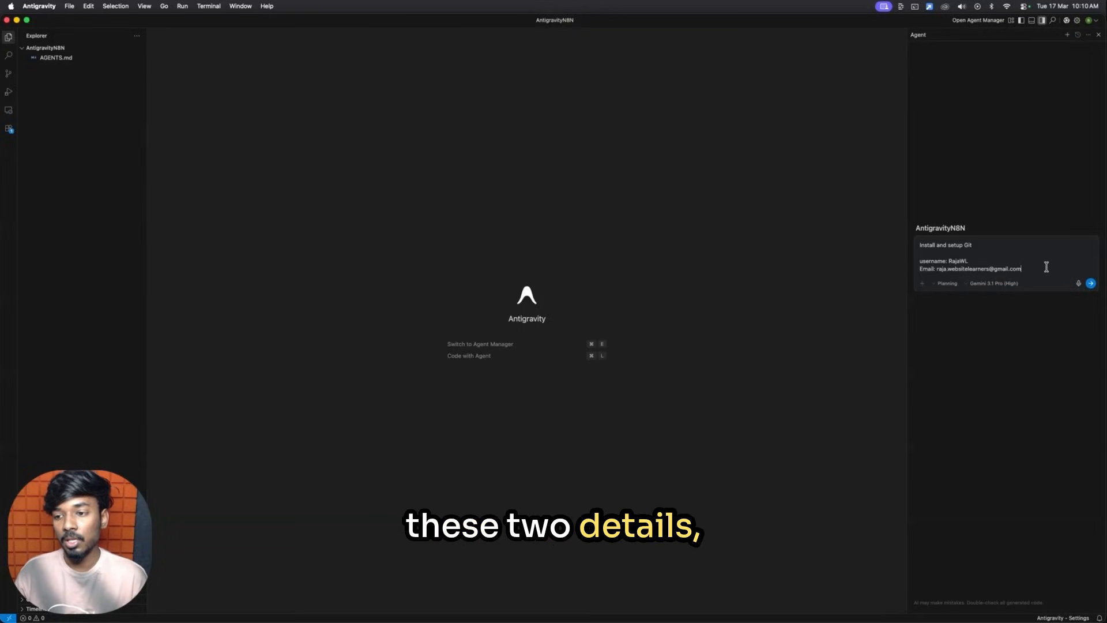
click(1094, 289)
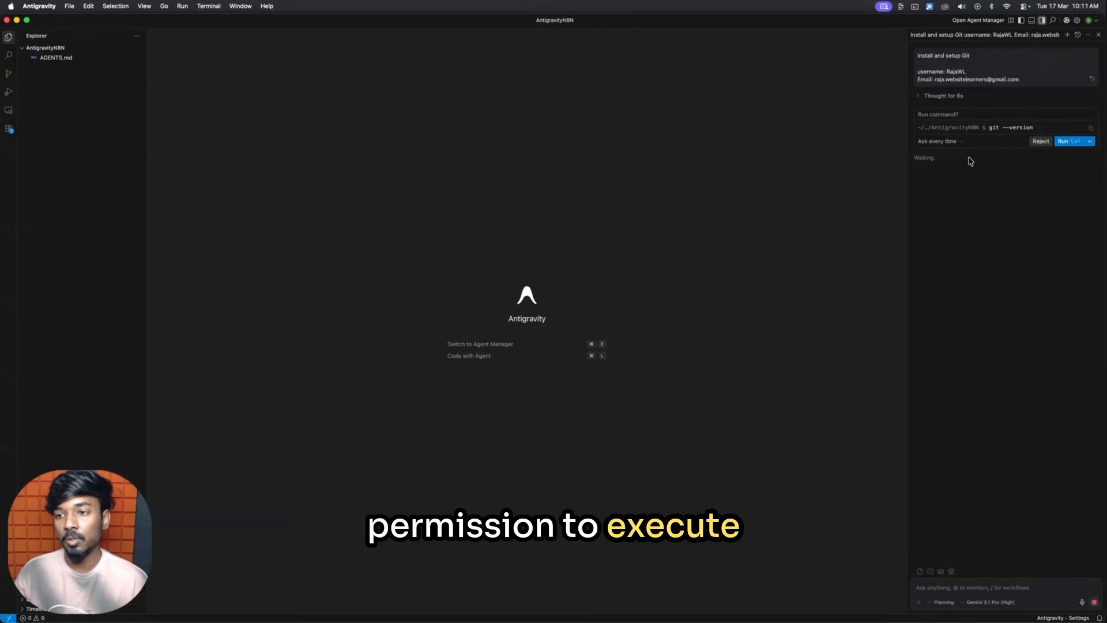
click(1071, 144)
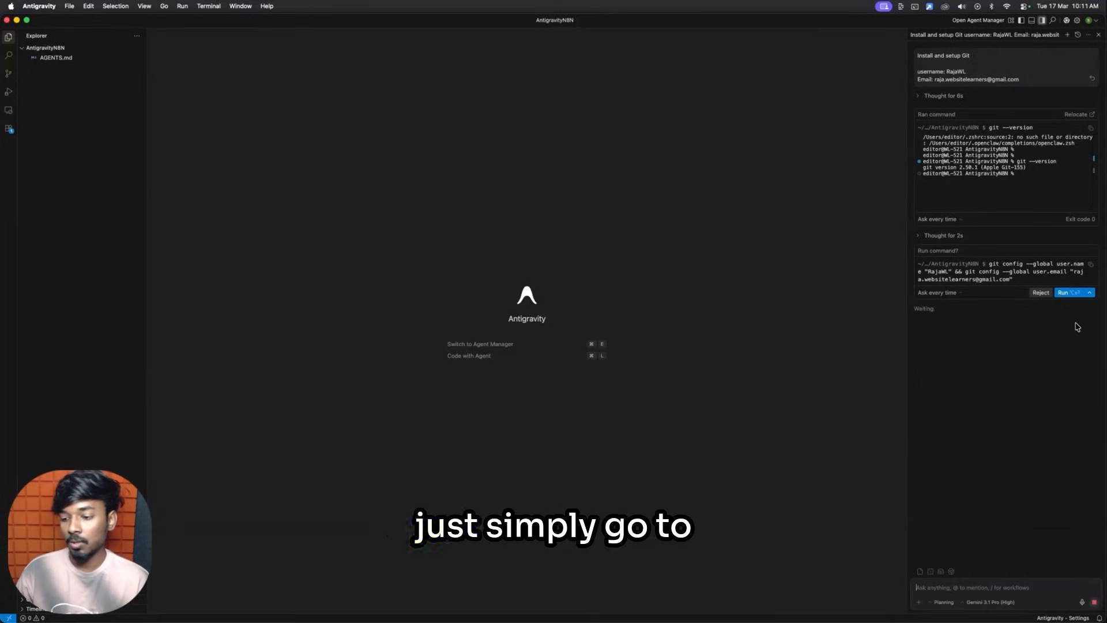
Set agent Auto Execution to Always Proceed and approve the global git config for name and e-mail
click(1073, 583)
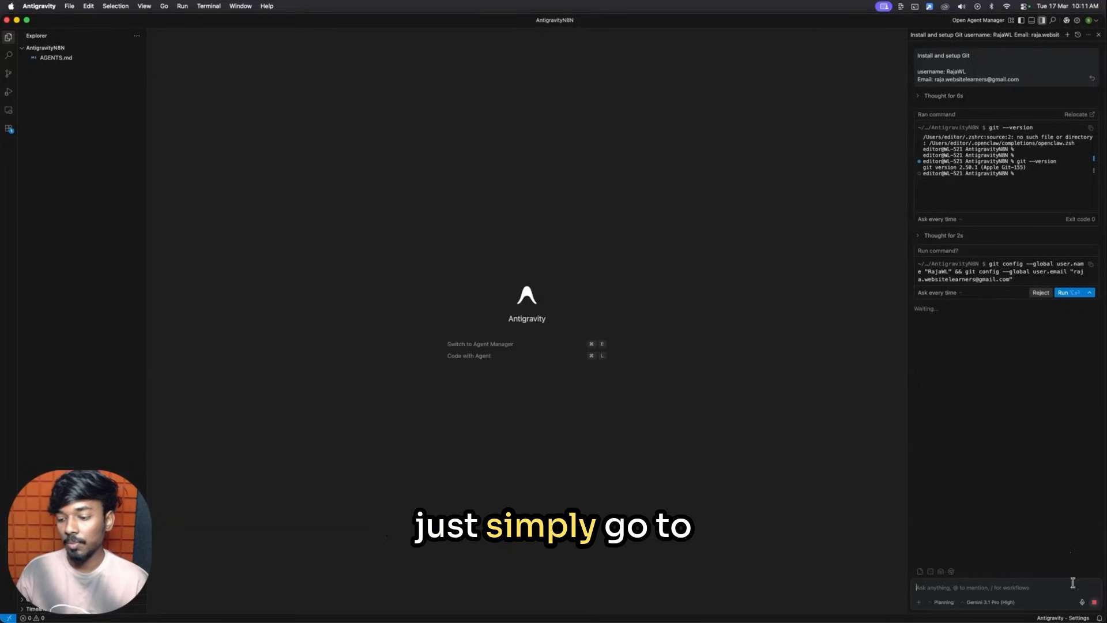
click(1066, 618)
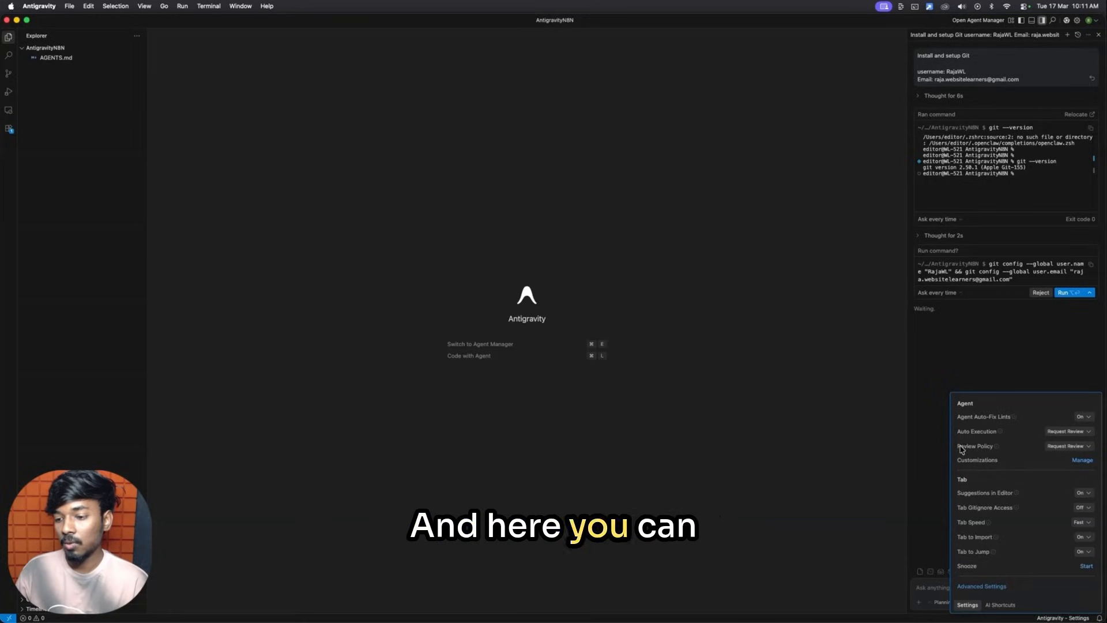
click(1083, 433)
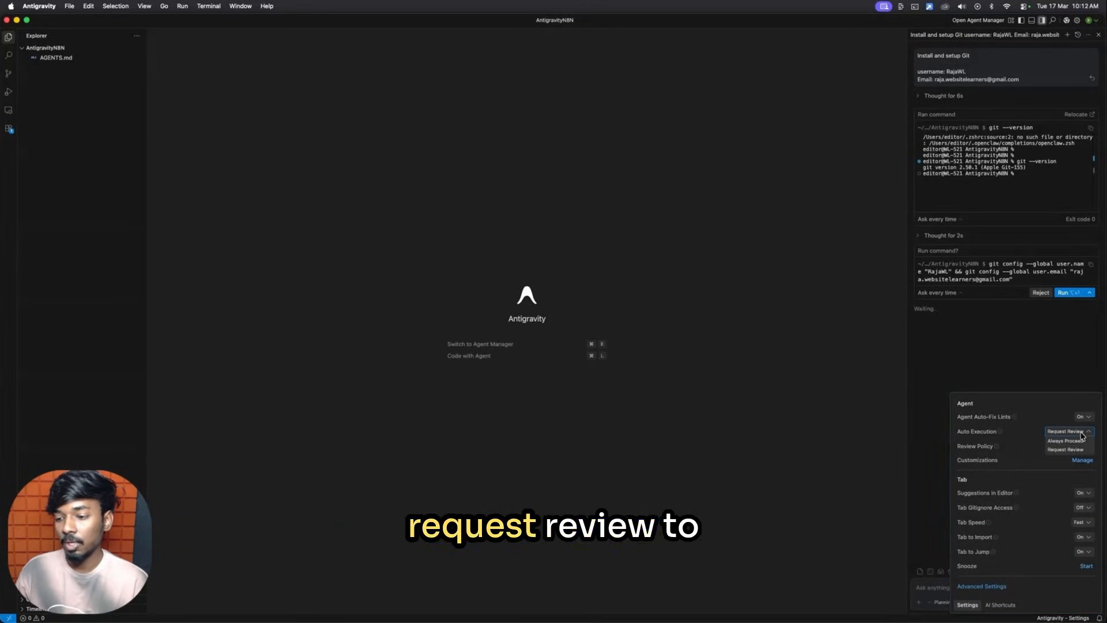
click(1080, 441)
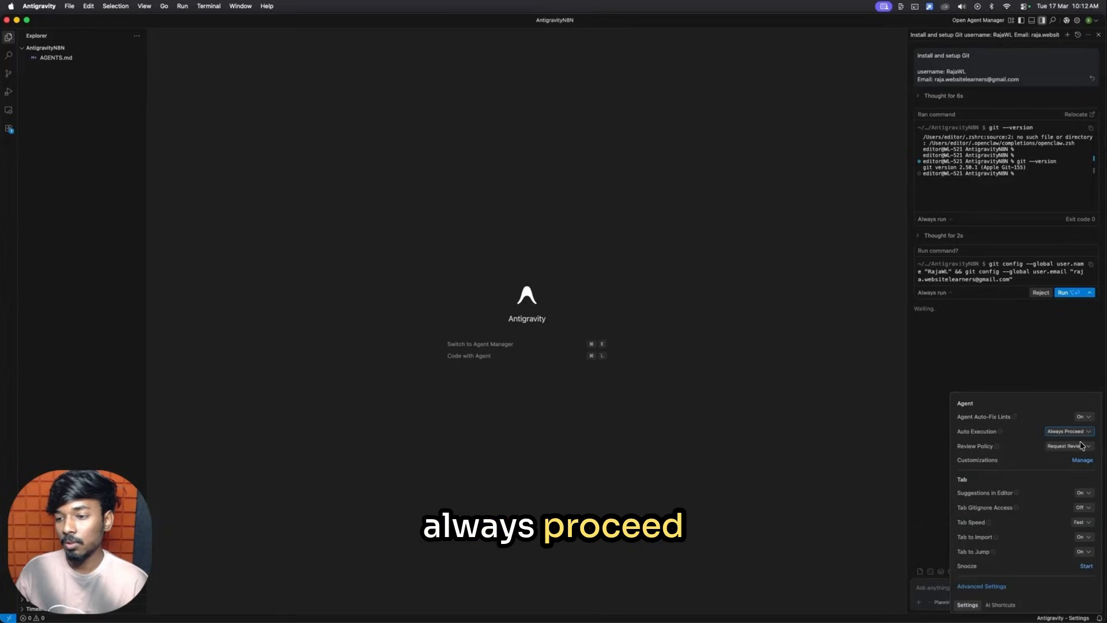
click(1040, 364)
click(1075, 293)
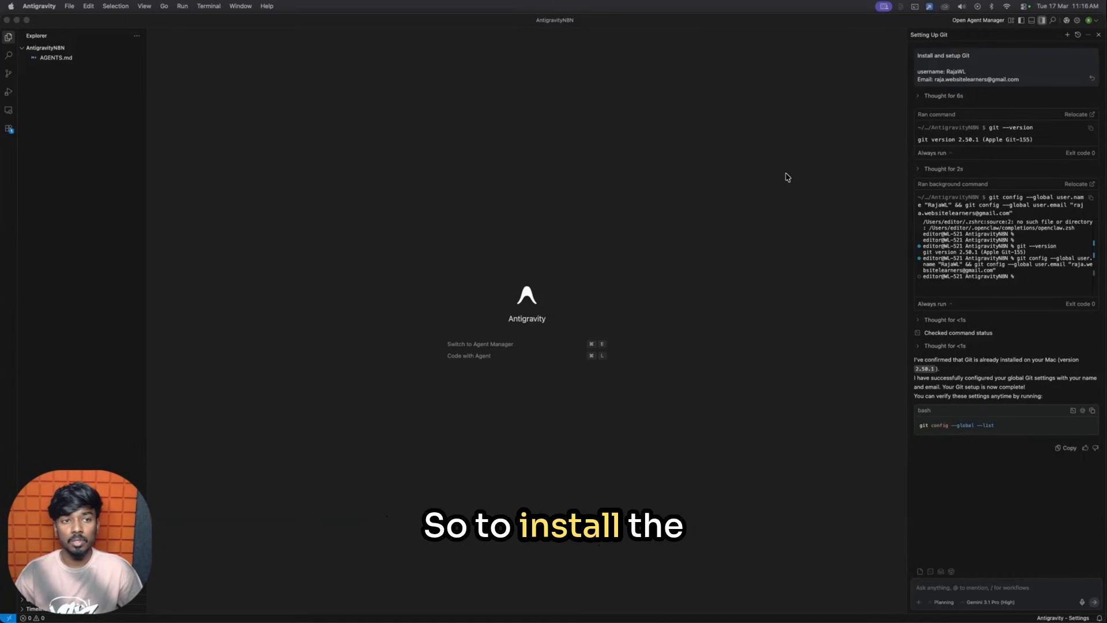
Copy the HTTPS clone URL of the czlonkowski/n8n-skills repository from GitHub
key(super+Tab)
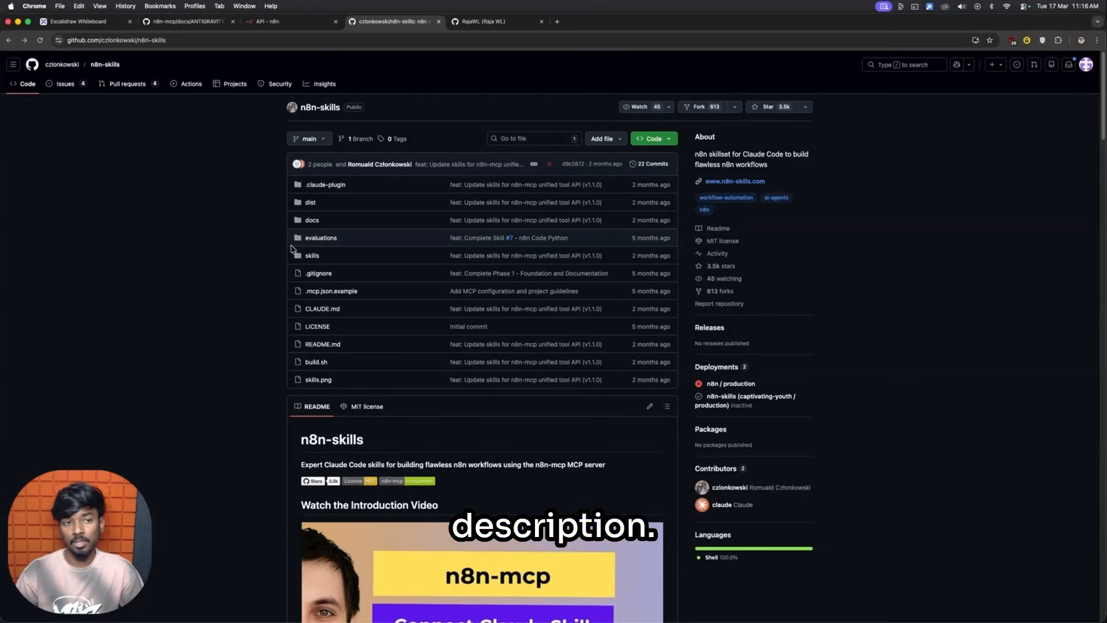
click(667, 141)
click(664, 215)
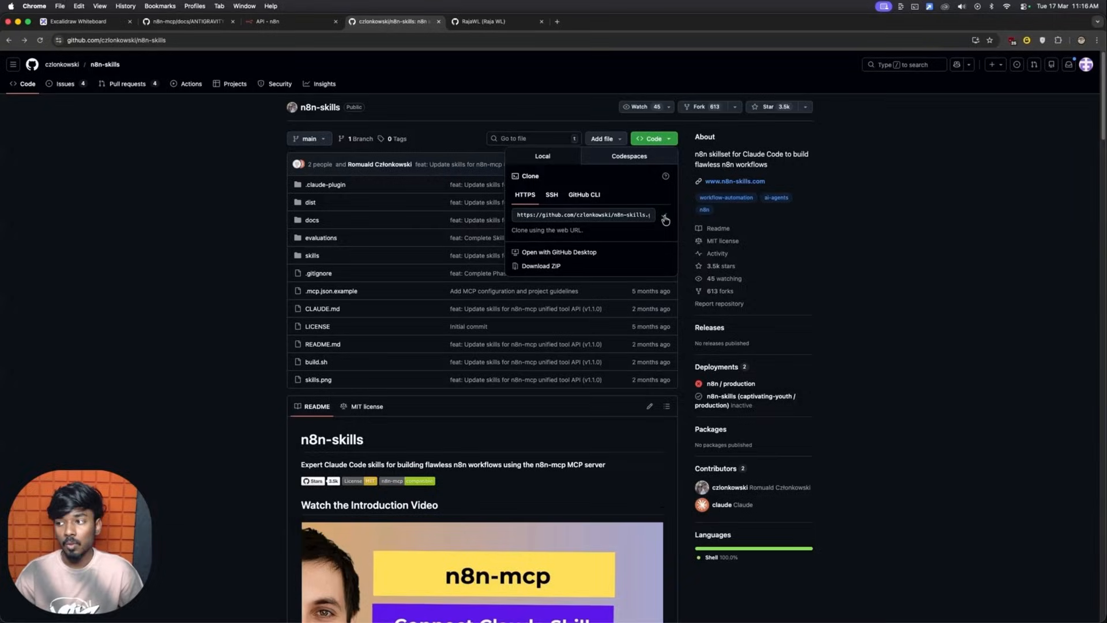
key(super+Tab)
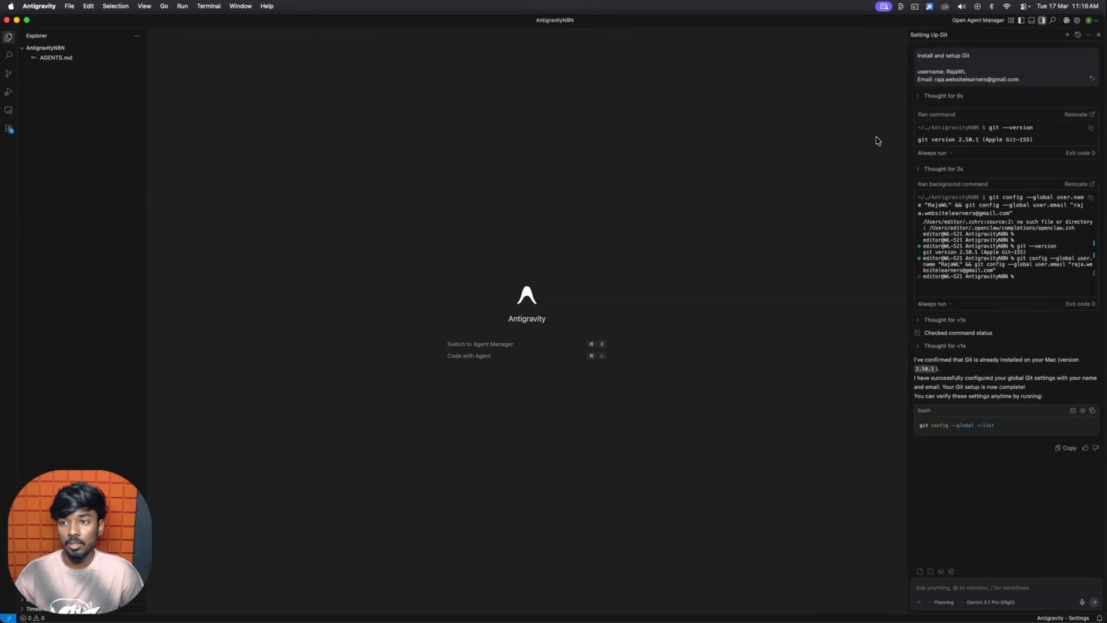
In a new agent chat, request installing the n8n-skills repo's skills, then view them under .agents
click(1067, 36)
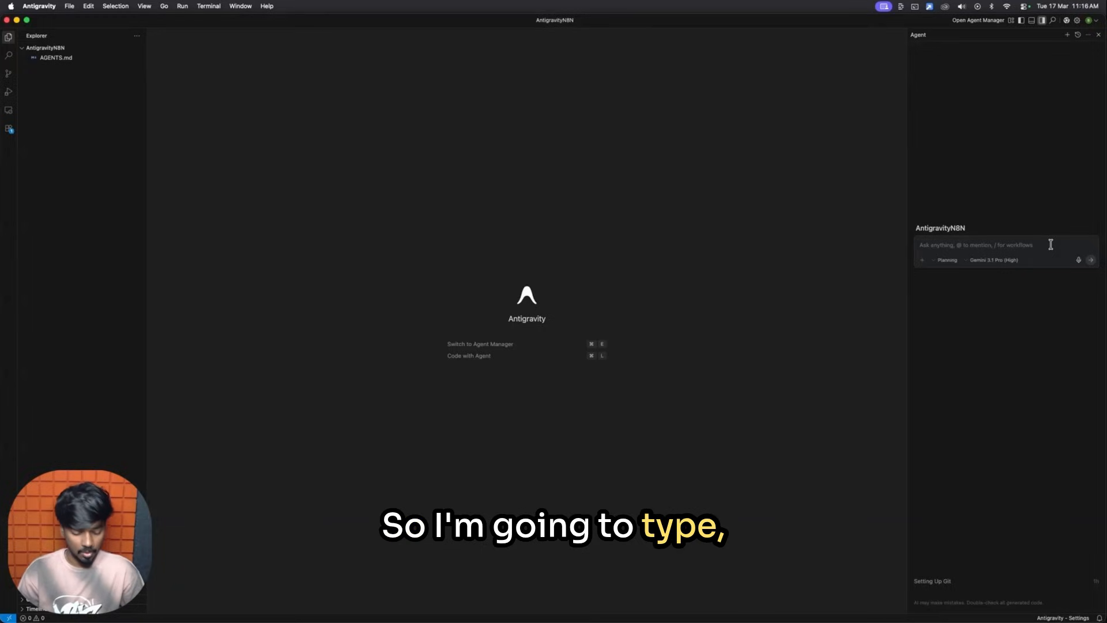
key(super+v)
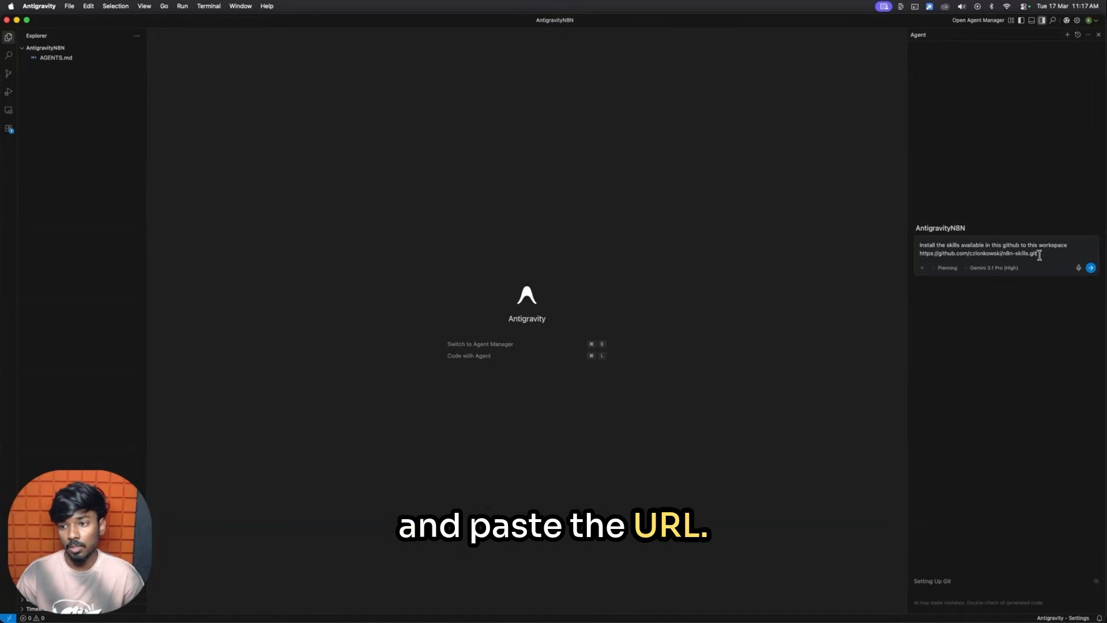
click(1091, 268)
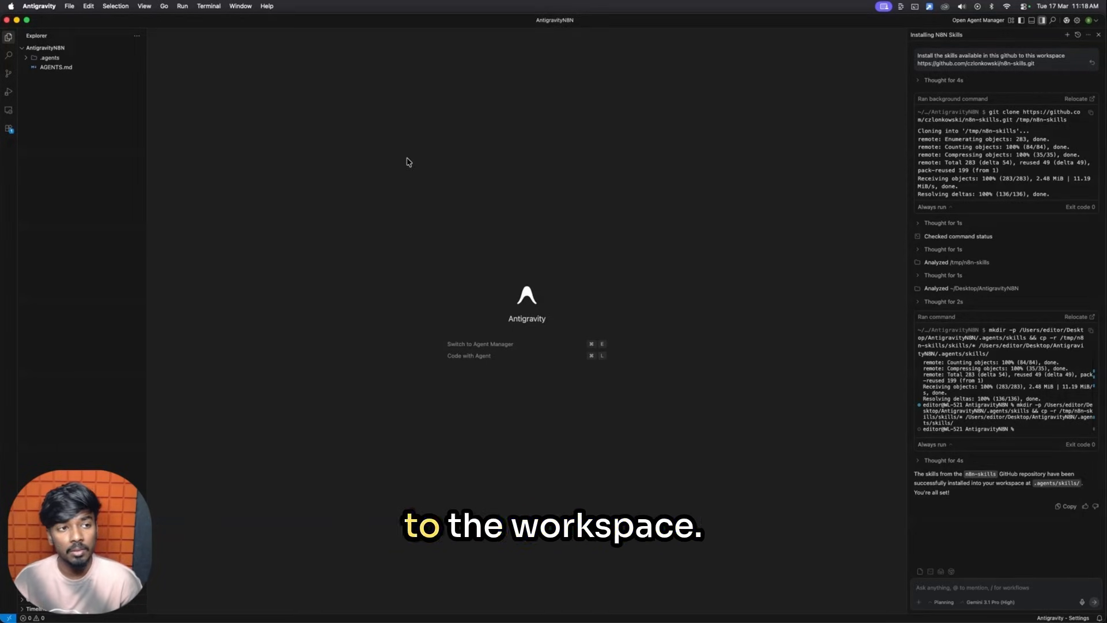
click(27, 60)
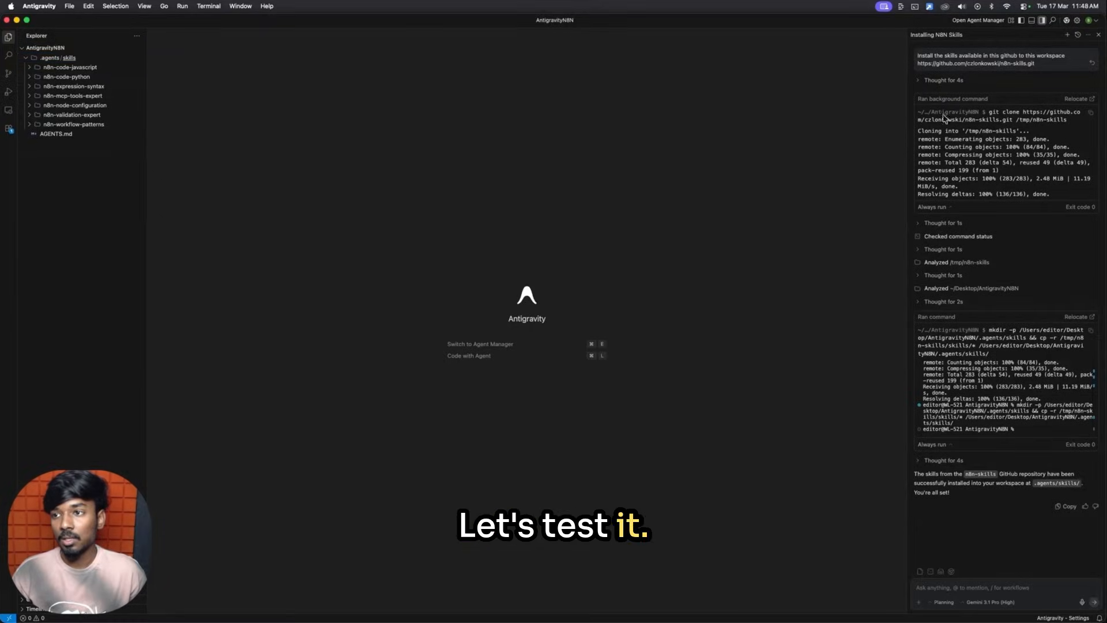
In a new chat, send the ATS resume workflow prompt in Planning mode with Claude Opus 4.6 (Thinking)
click(1067, 35)
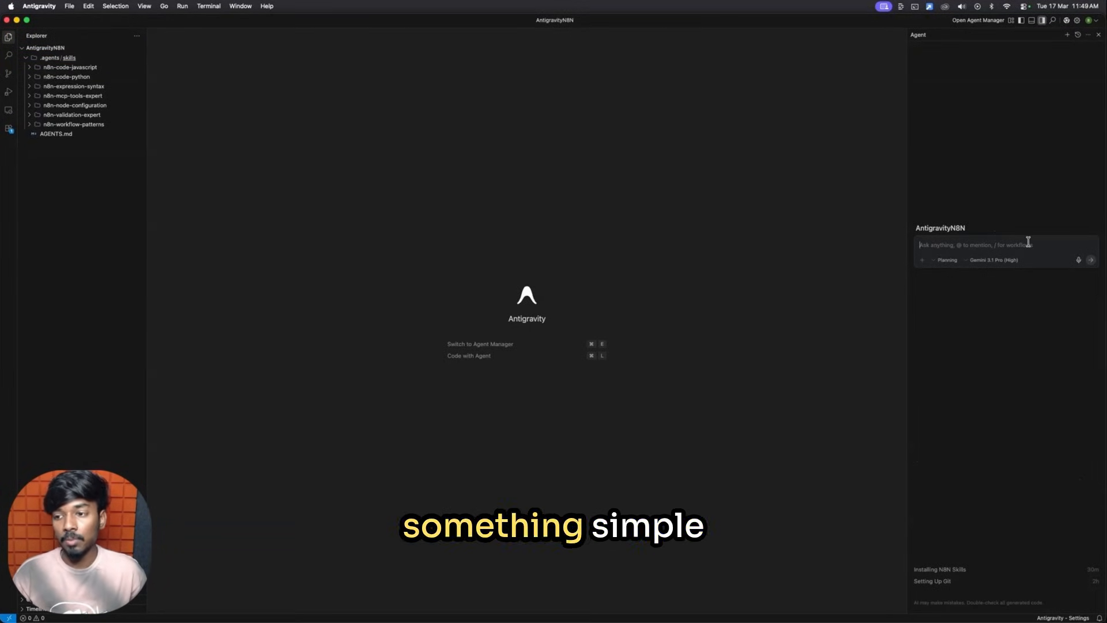
text(Create a new n8n workflow that edits an uploaded resume to a structured ATS friendly resume for the provided JD.)
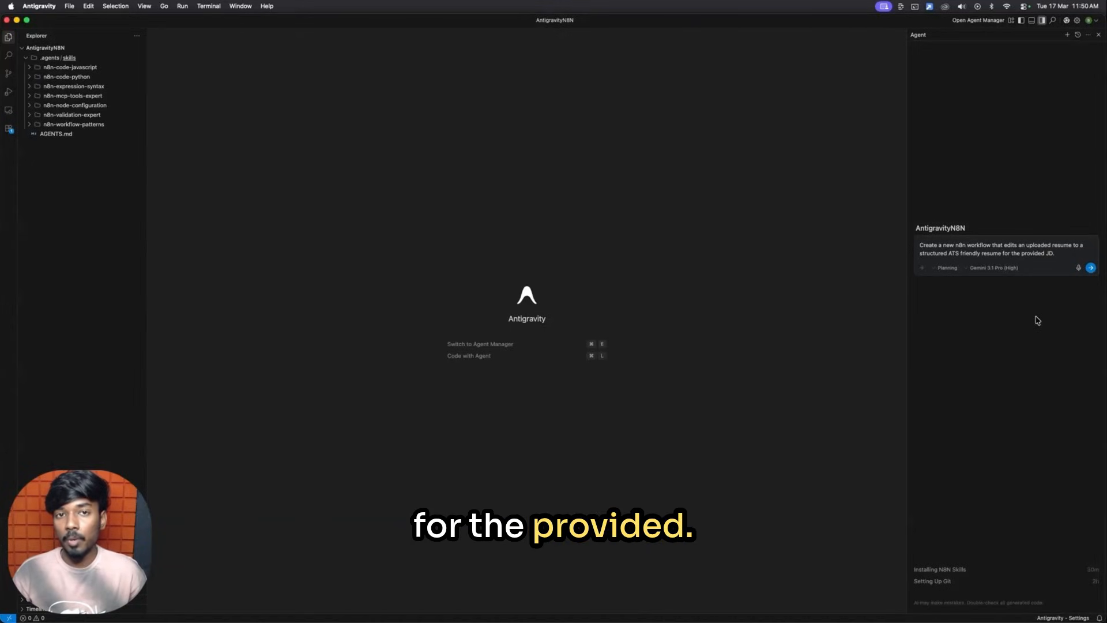
click(946, 268)
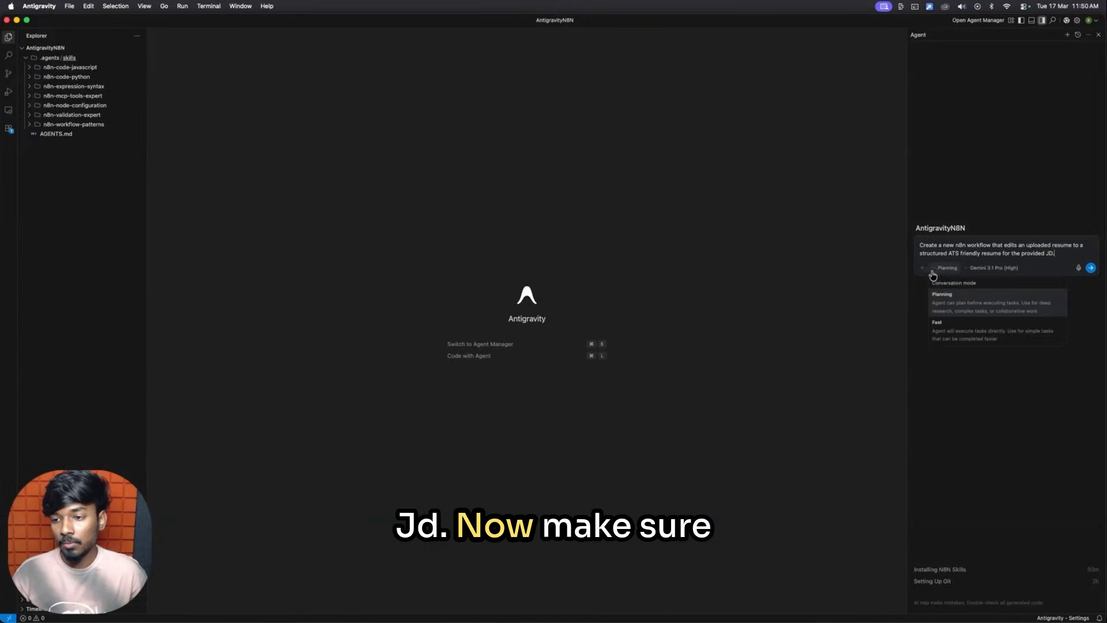
click(958, 303)
click(996, 268)
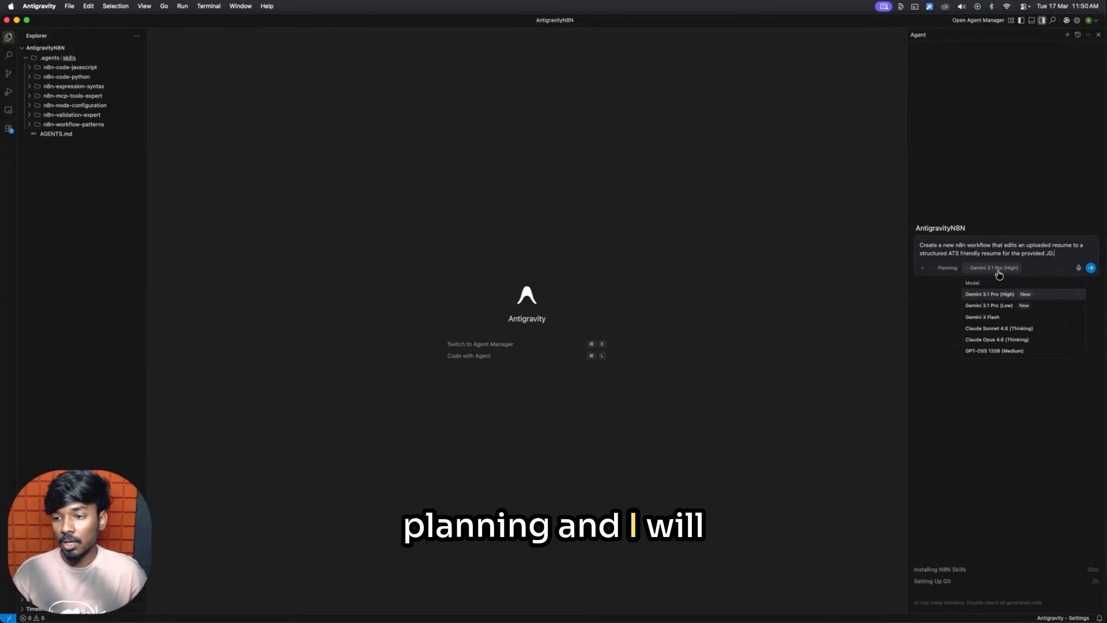
click(1030, 340)
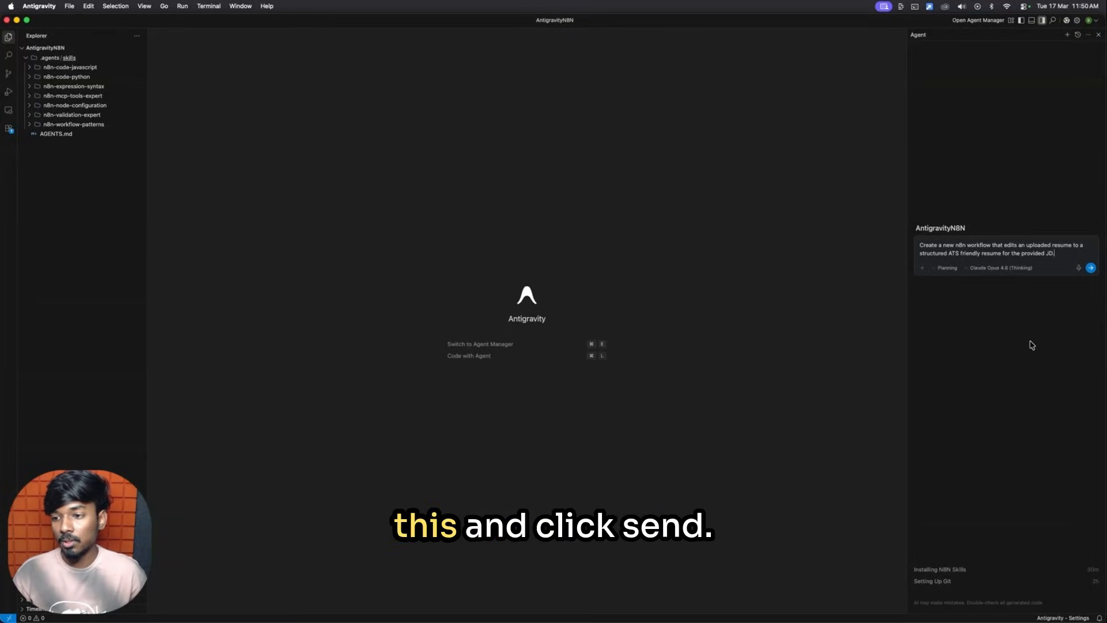
click(1091, 268)
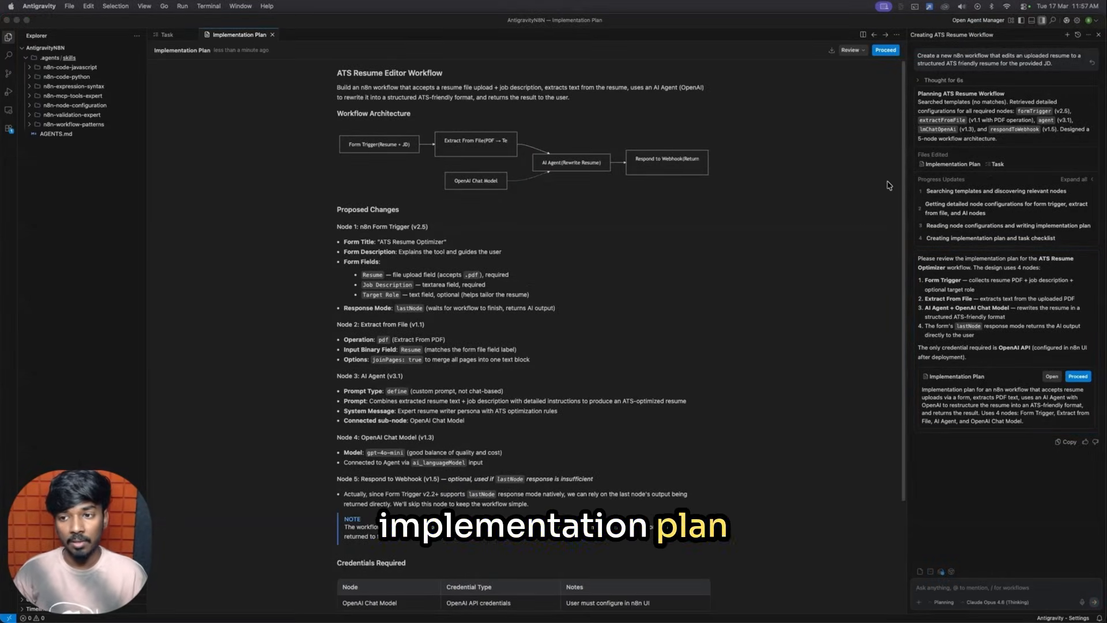
mouse_move(906, 182)
mouse_down()
mouse_move(905, 303)
mouse_move(909, 185)
mouse_up()
scroll(709, 317, down, 2)
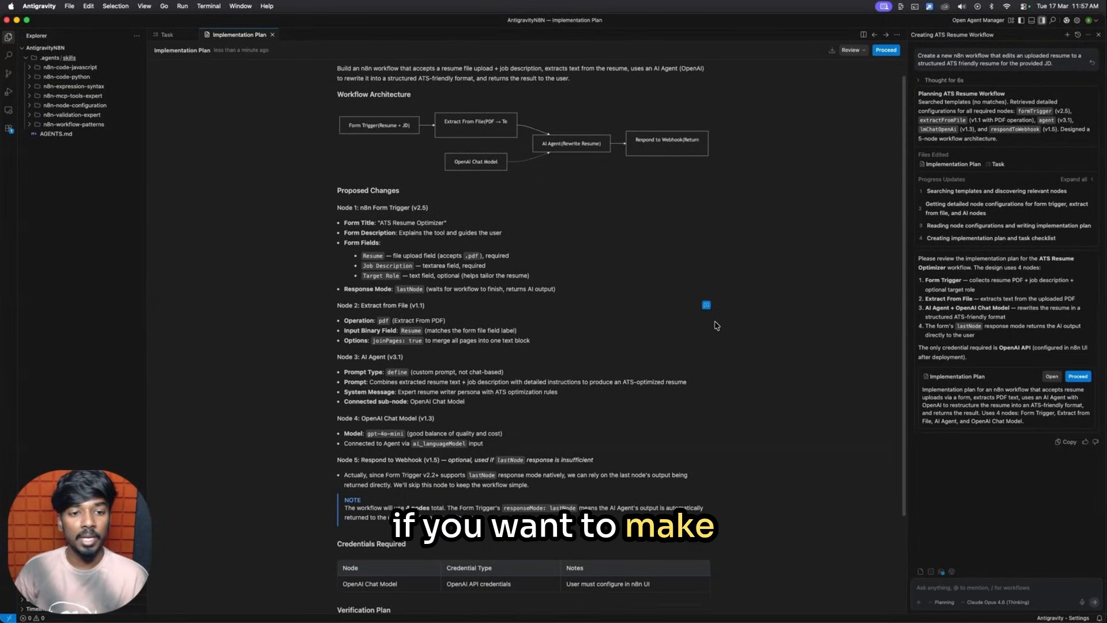
scroll(726, 328, down, 2)
scroll(754, 336, down, 1)
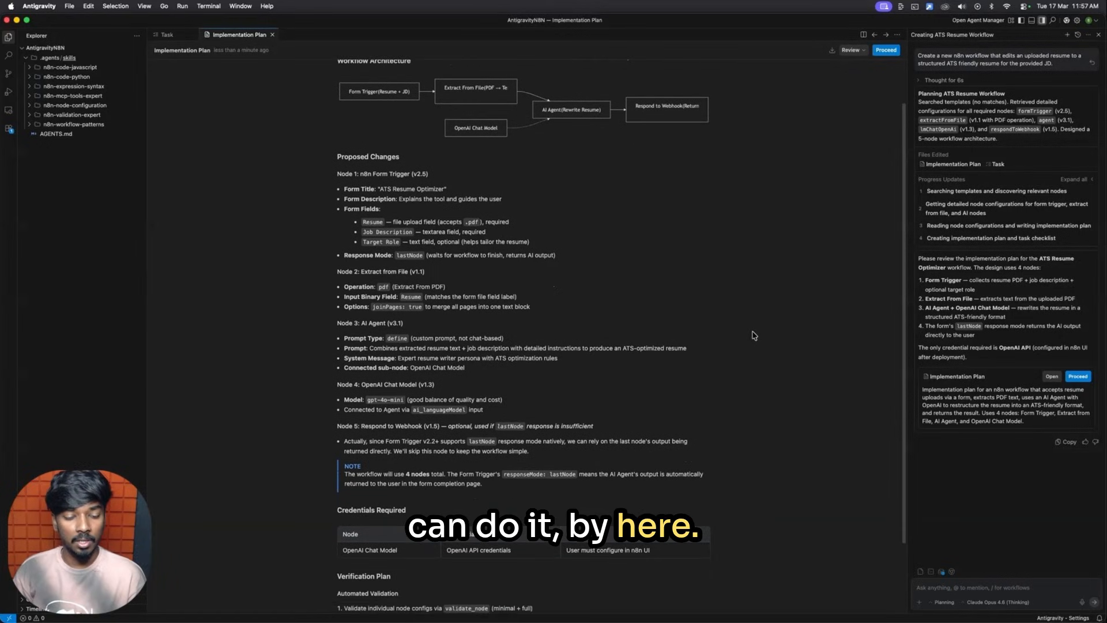
scroll(754, 336, down, 6)
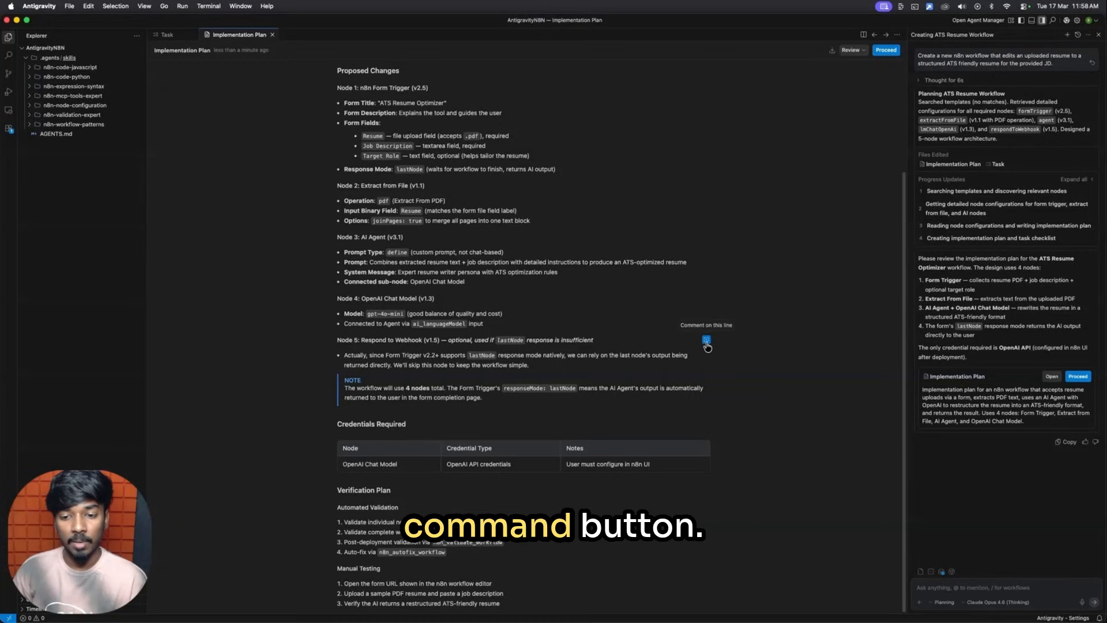
Comment on the Node 5 line asking for a new docx uploaded to Google Drive, then proceed
click(706, 341)
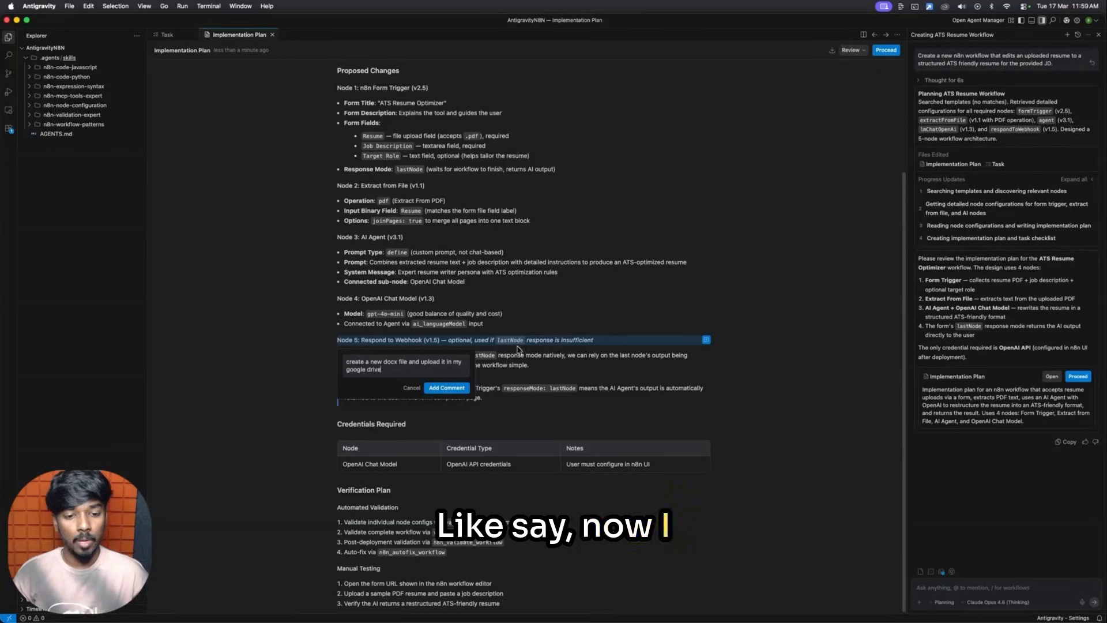
triple_click(391, 370)
click(393, 370)
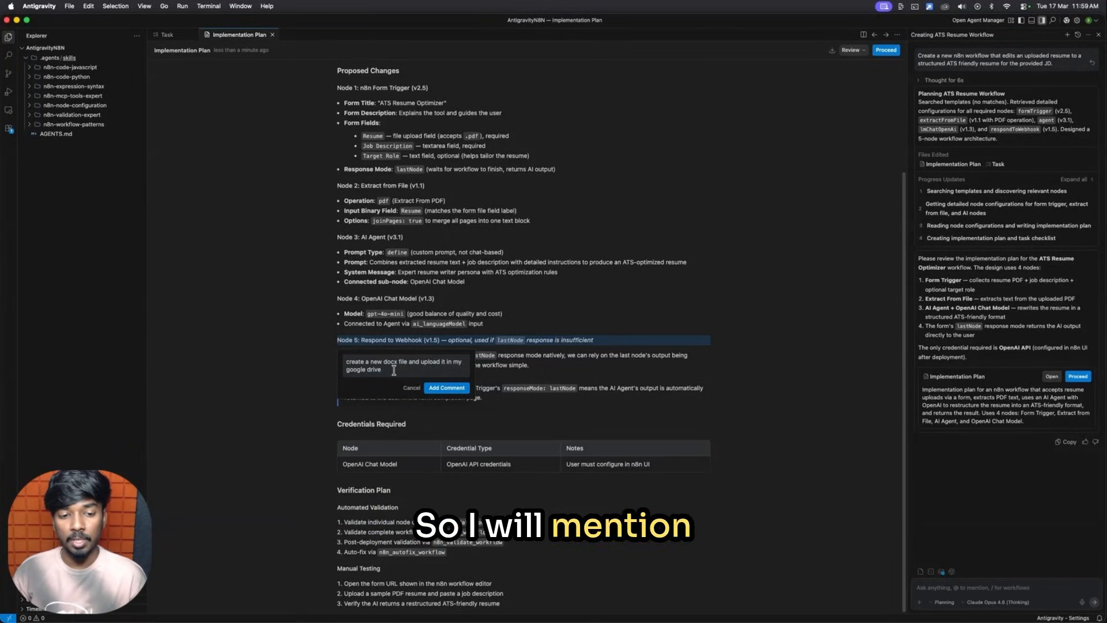
click(448, 387)
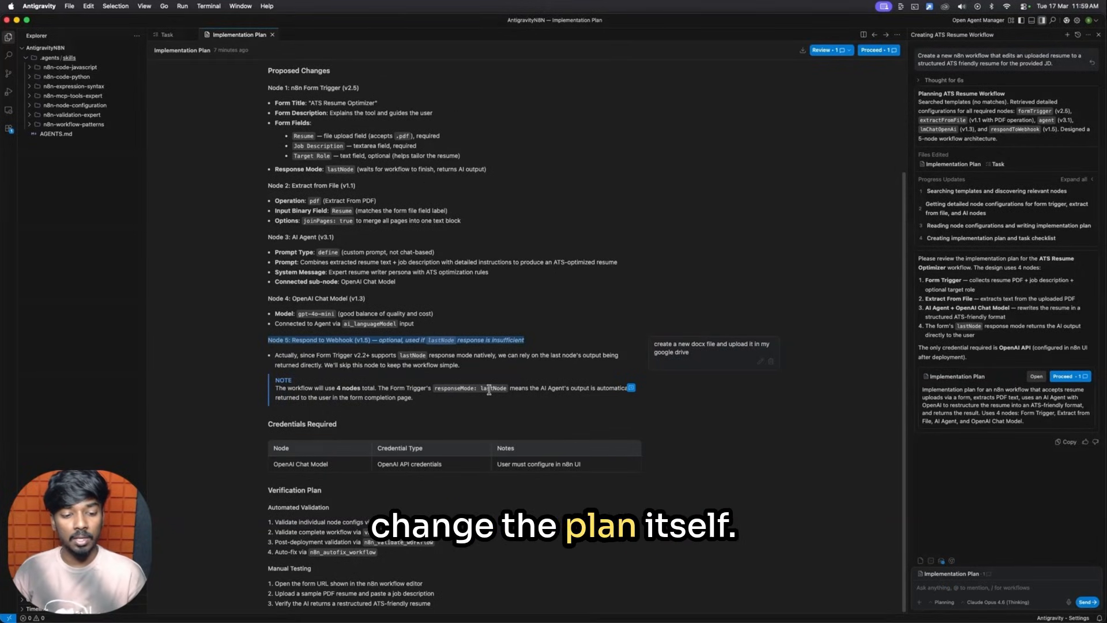
scroll(489, 390, up, 5)
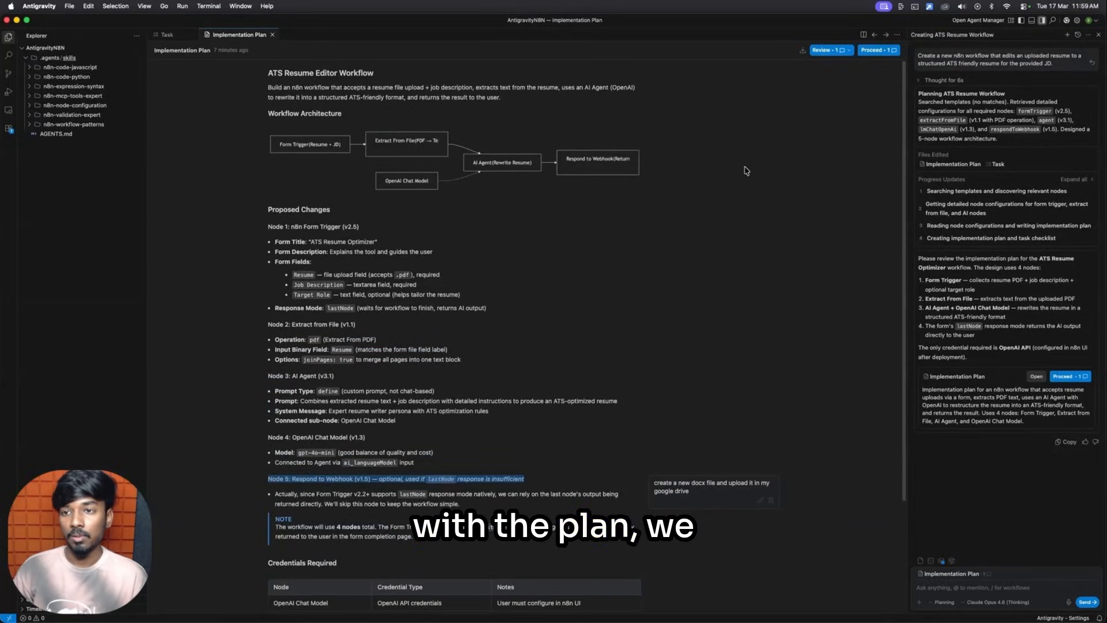
click(876, 51)
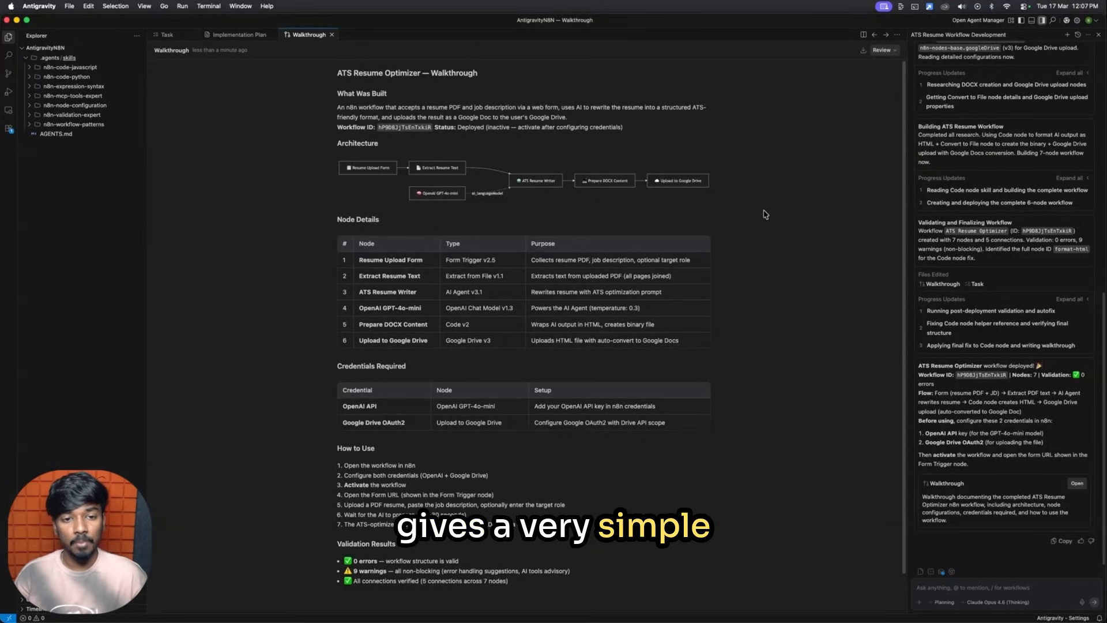
Scroll through the Walkthrough's nodes, OpenAI and Google Drive credentials, and usage steps
scroll(767, 296, down, 1)
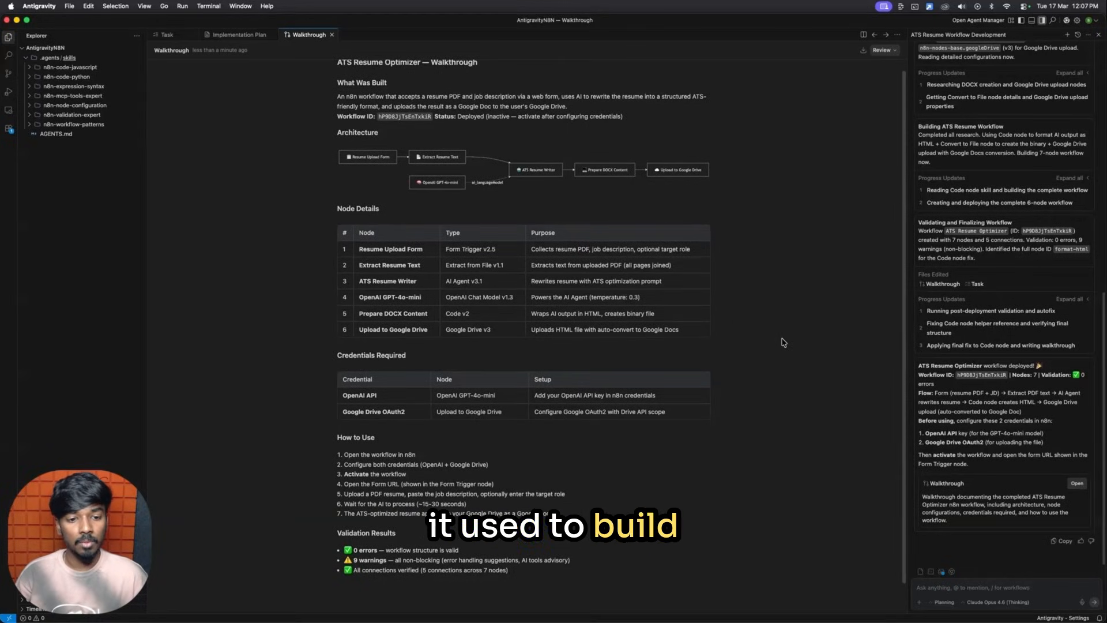
scroll(776, 340, down, 2)
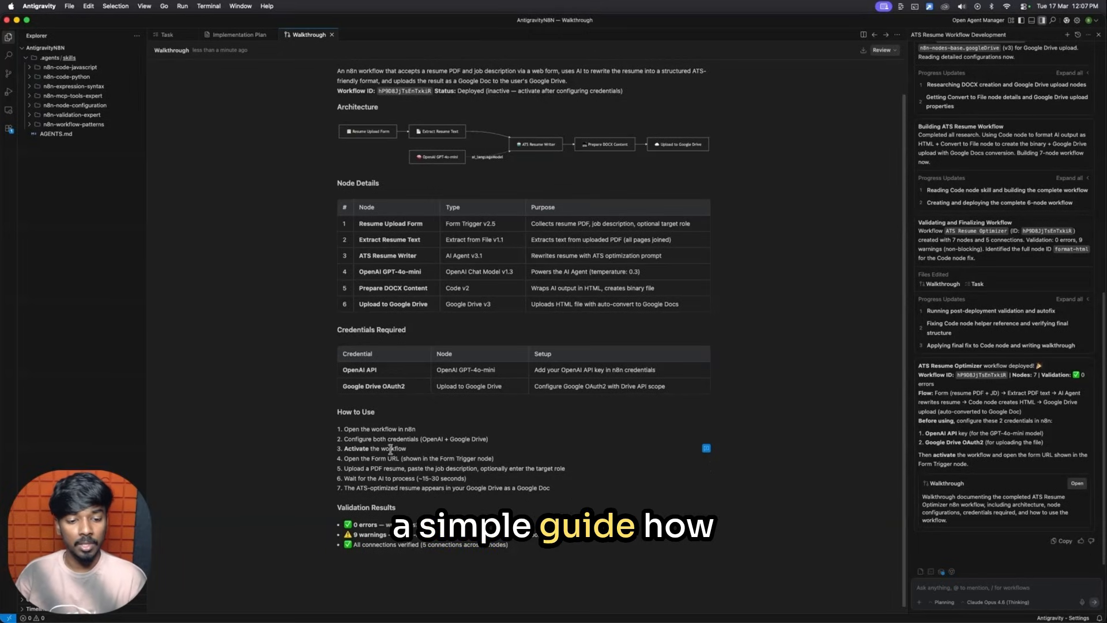
scroll(568, 485, up, 2)
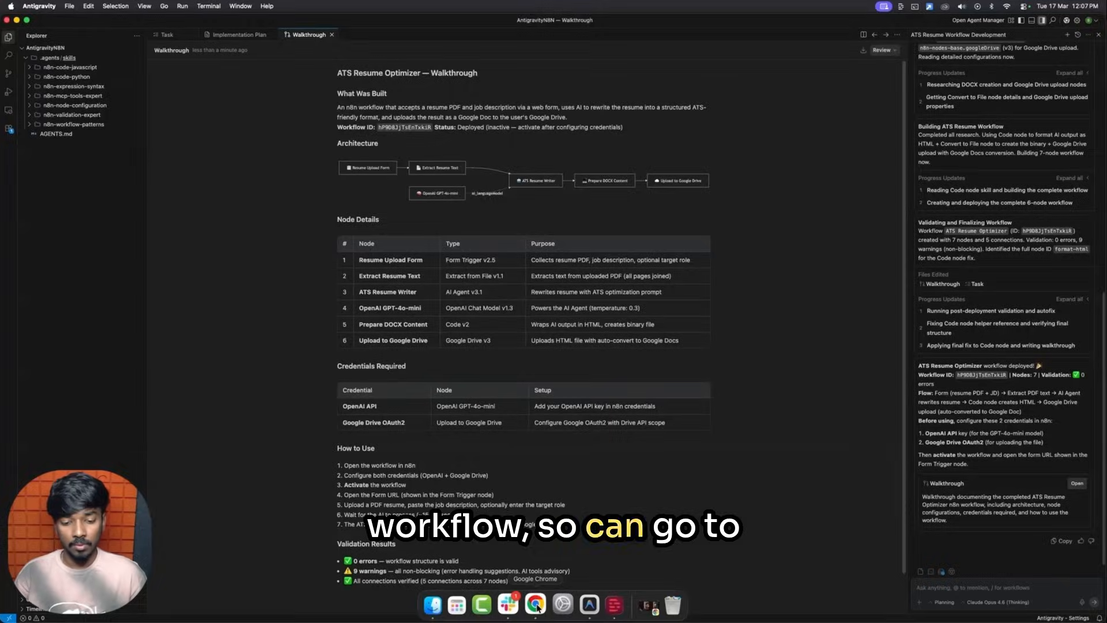
Open the ATS Resume Optimizer workflow in n8n and review the Resume Upload Form's fields
click(536, 606)
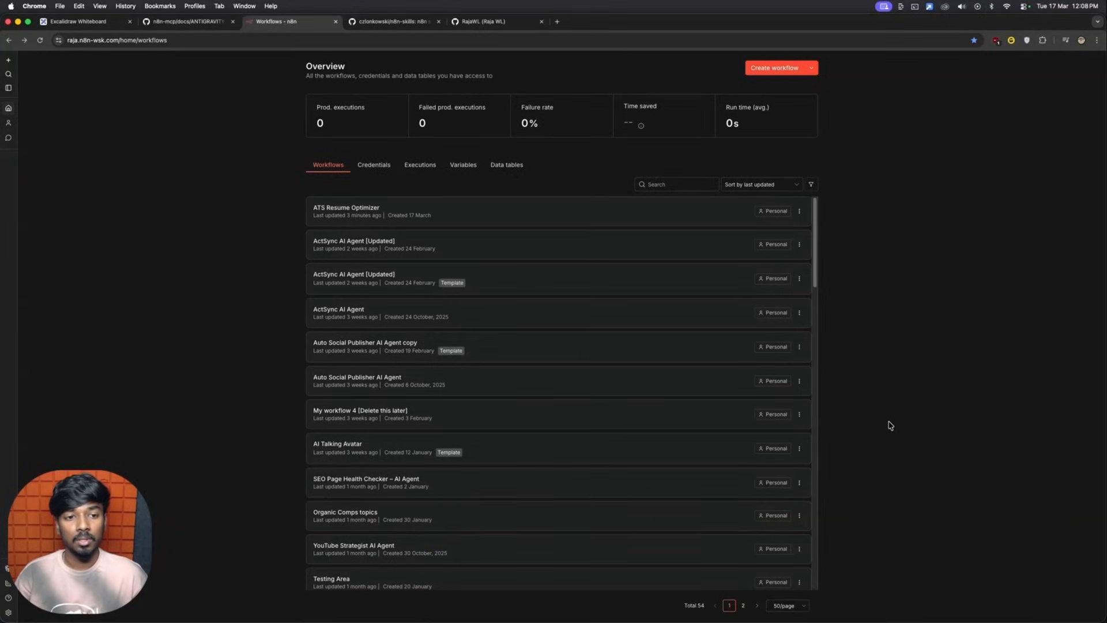
click(493, 216)
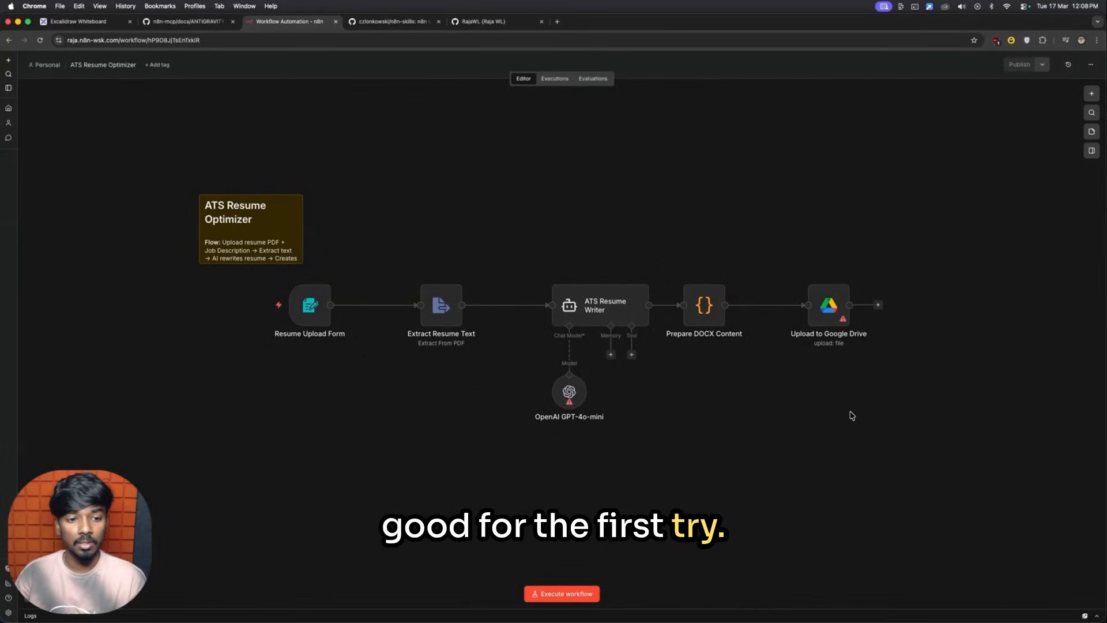
double_click(310, 304)
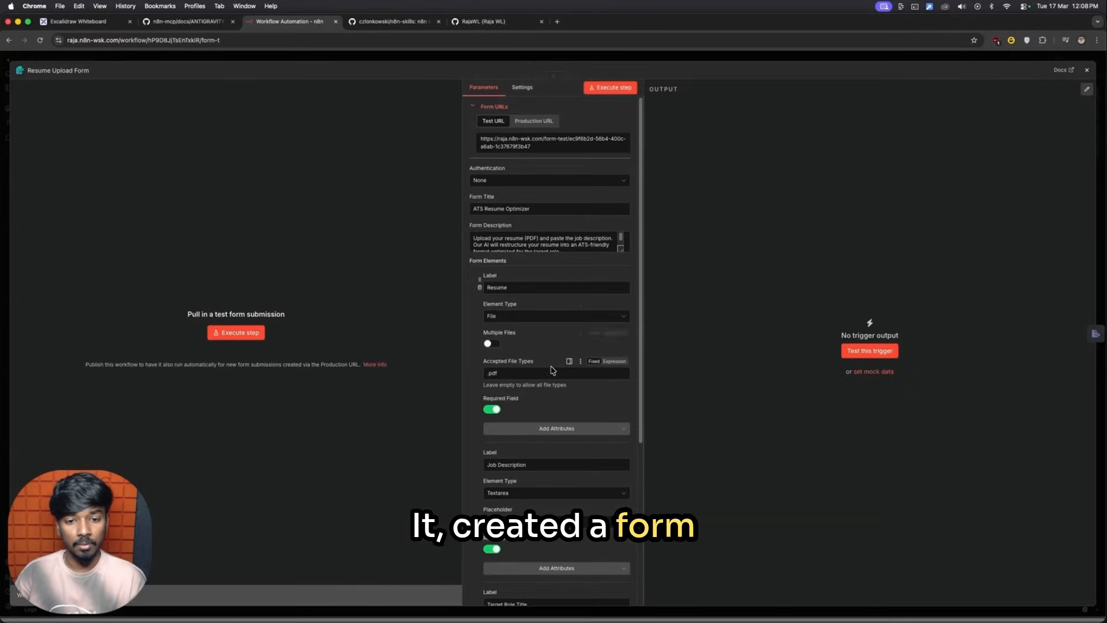
scroll(552, 386, down, 1)
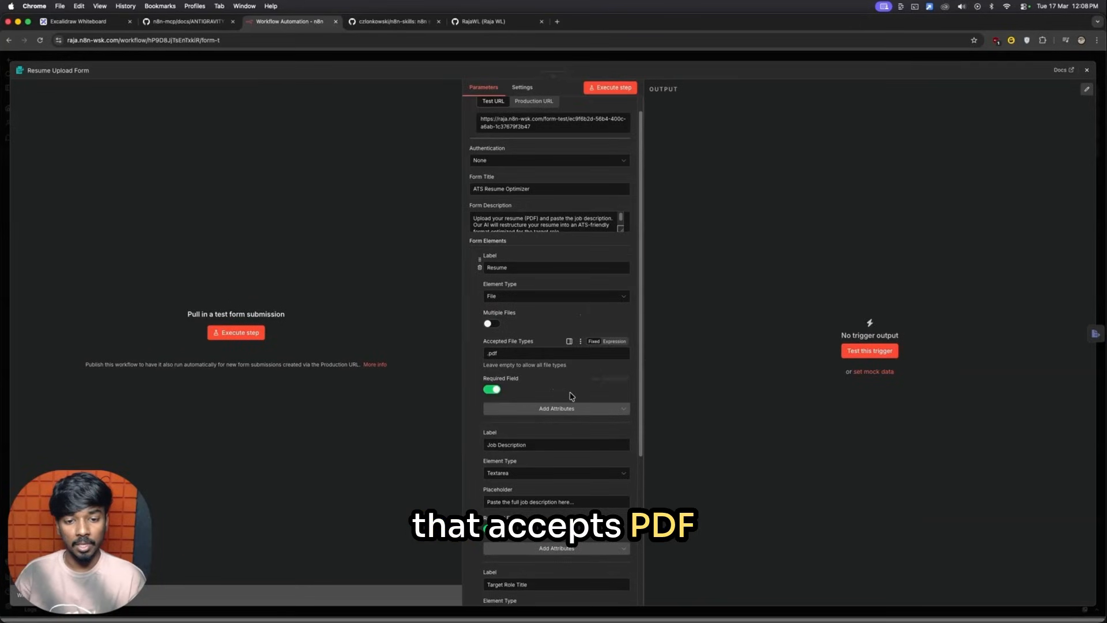
scroll(553, 388, down, 4)
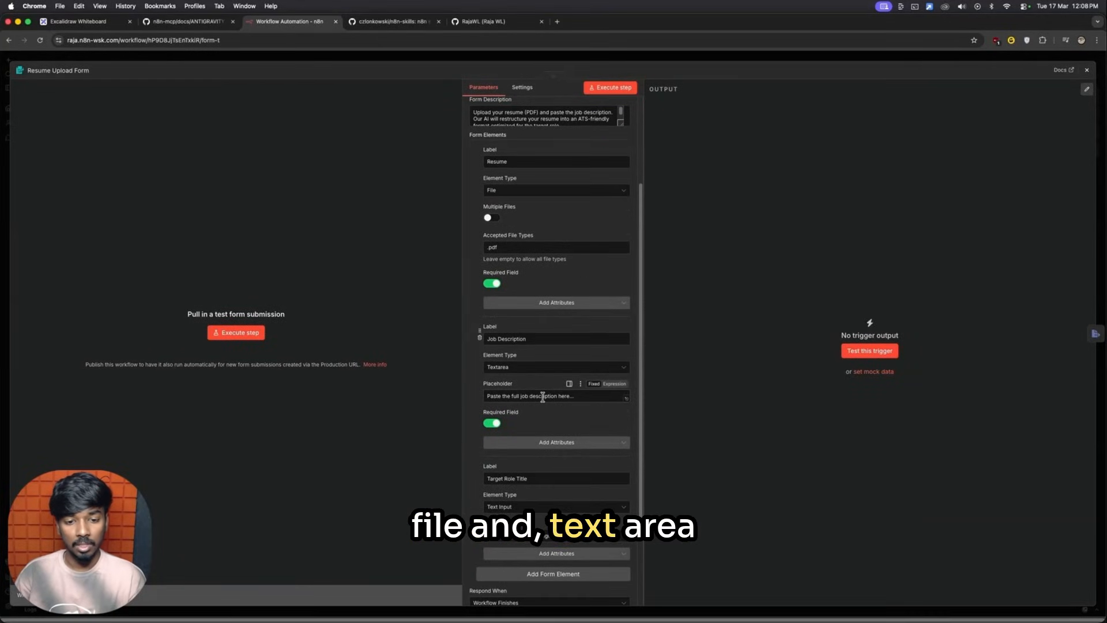
scroll(545, 404, down, 3)
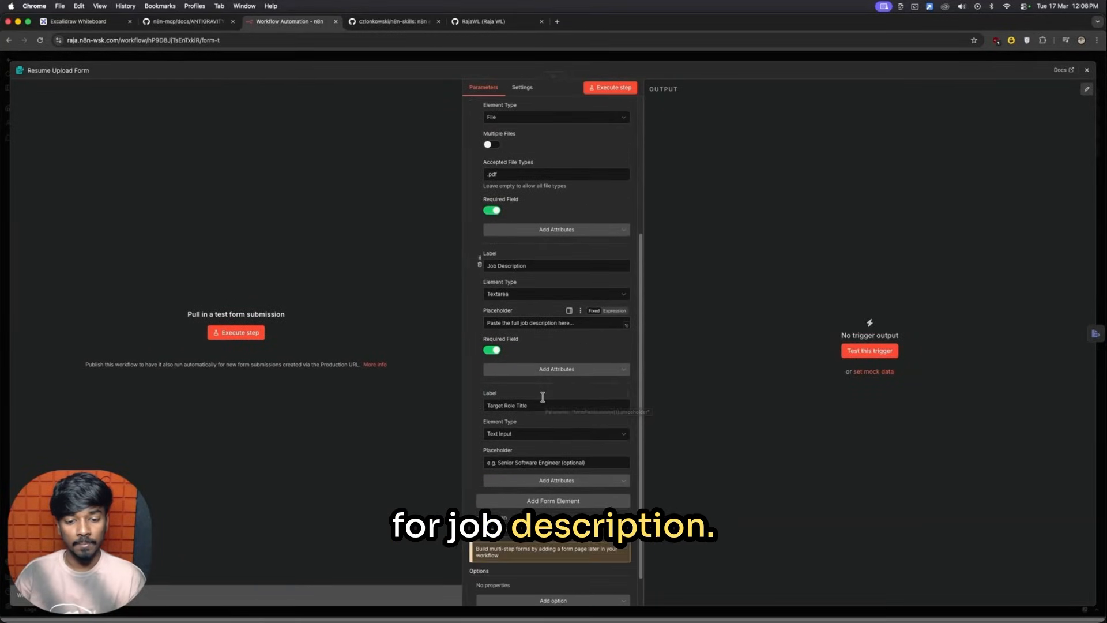
scroll(555, 463, down, 1)
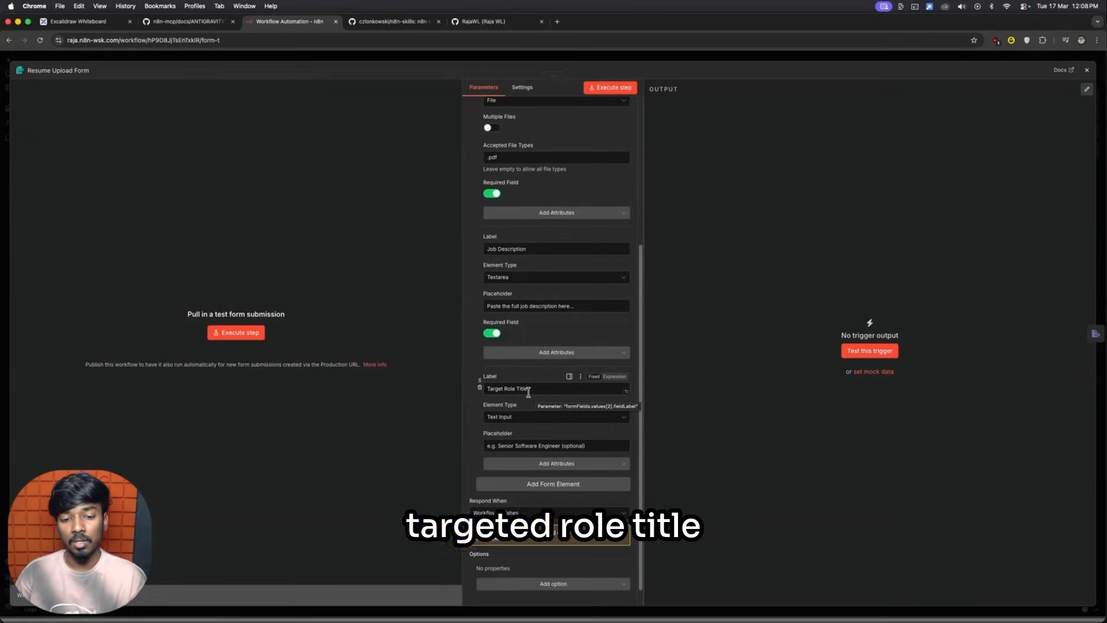
click(1087, 70)
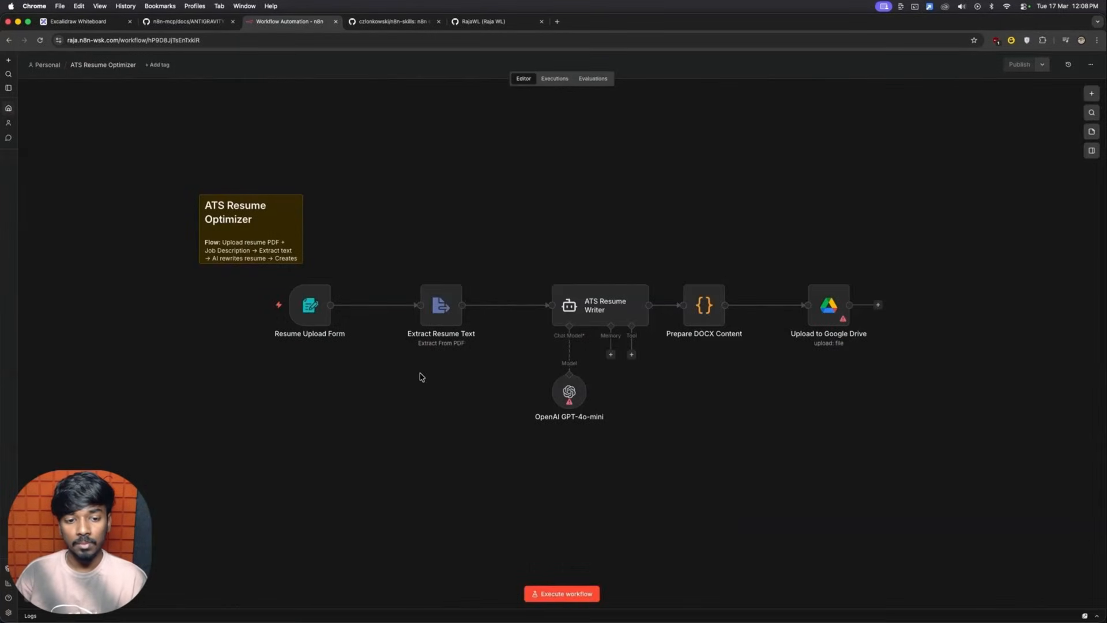
Assign the OpenAI credential to the OpenAI GPT-4o-mini node
double_click(569, 398)
click(550, 117)
click(556, 117)
click(1087, 69)
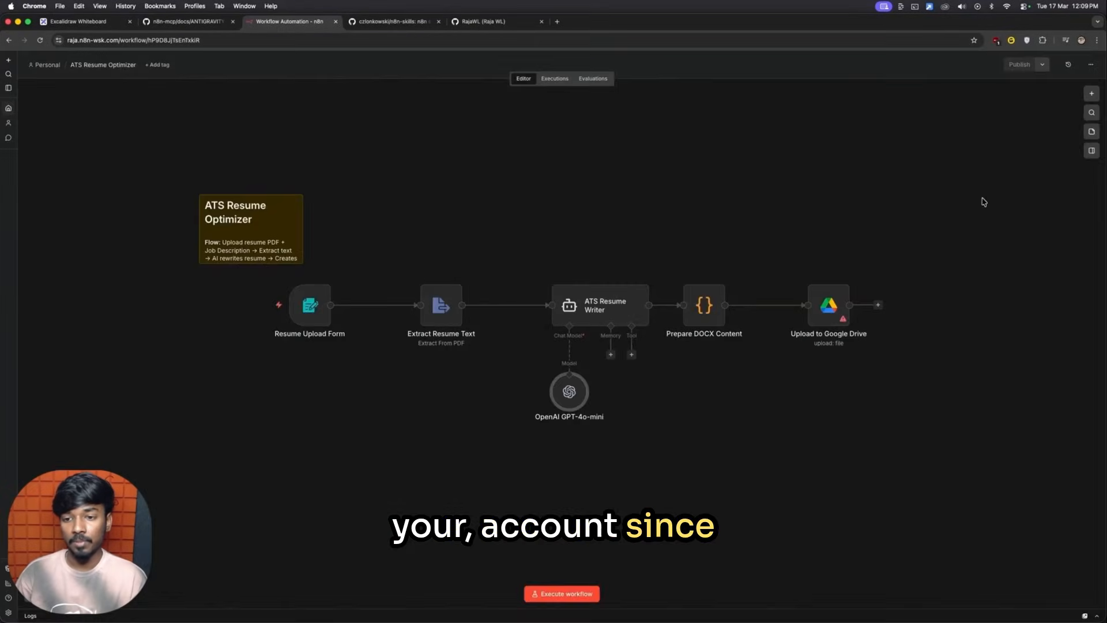
Assign the Google Drive account credential to the Upload to Google Drive node
double_click(829, 316)
click(556, 115)
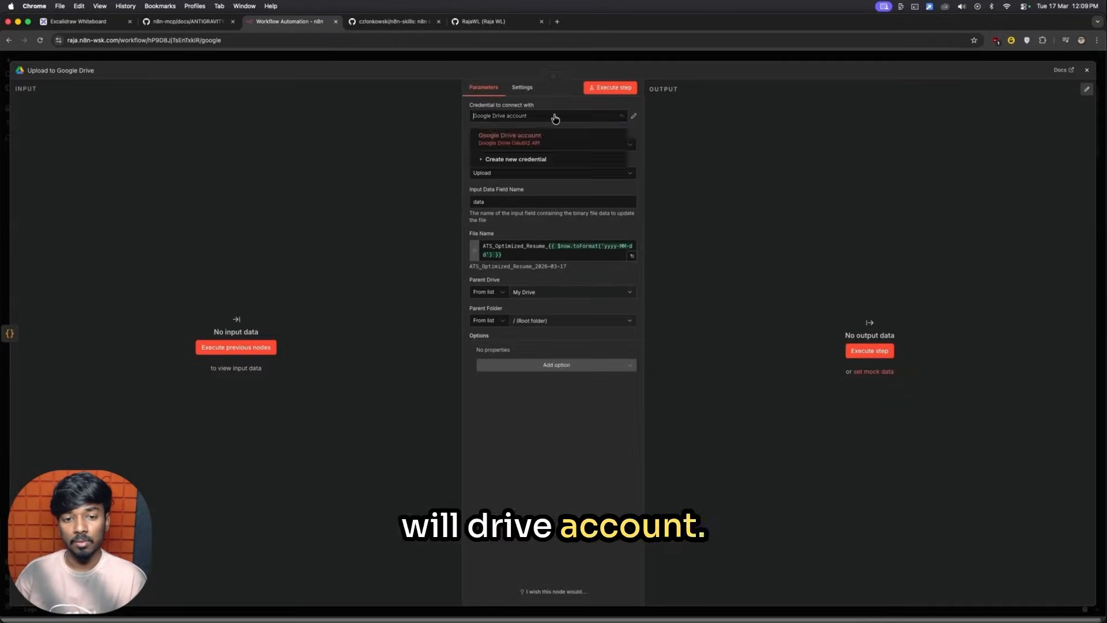
click(556, 115)
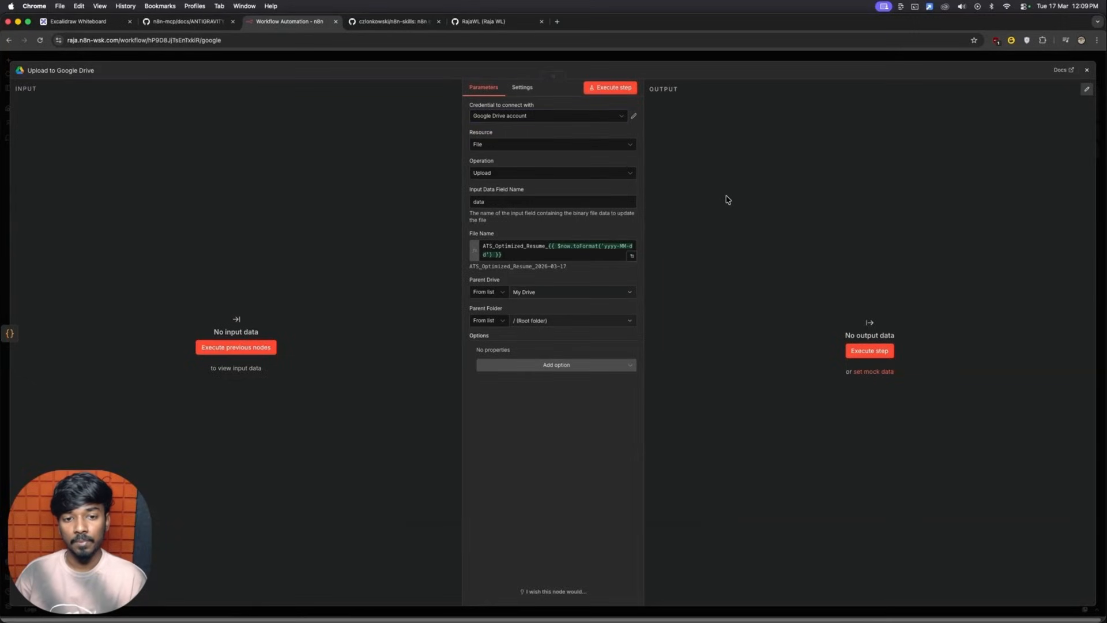
click(1087, 71)
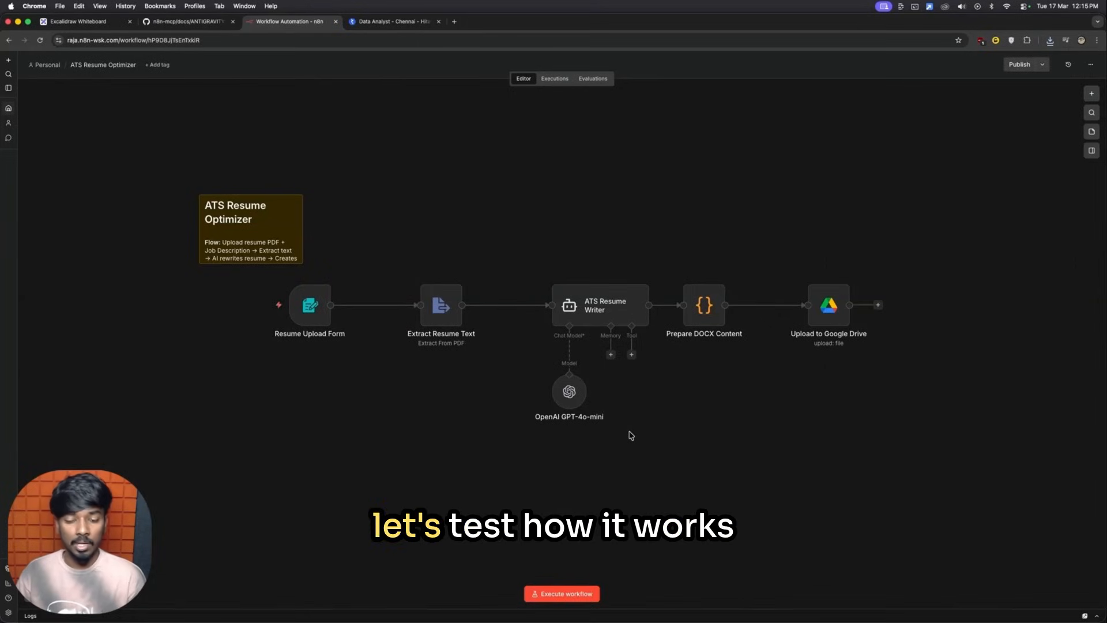
Test-run the workflow by submitting Resume.pdf with the copied Data Analyst job description
click(564, 594)
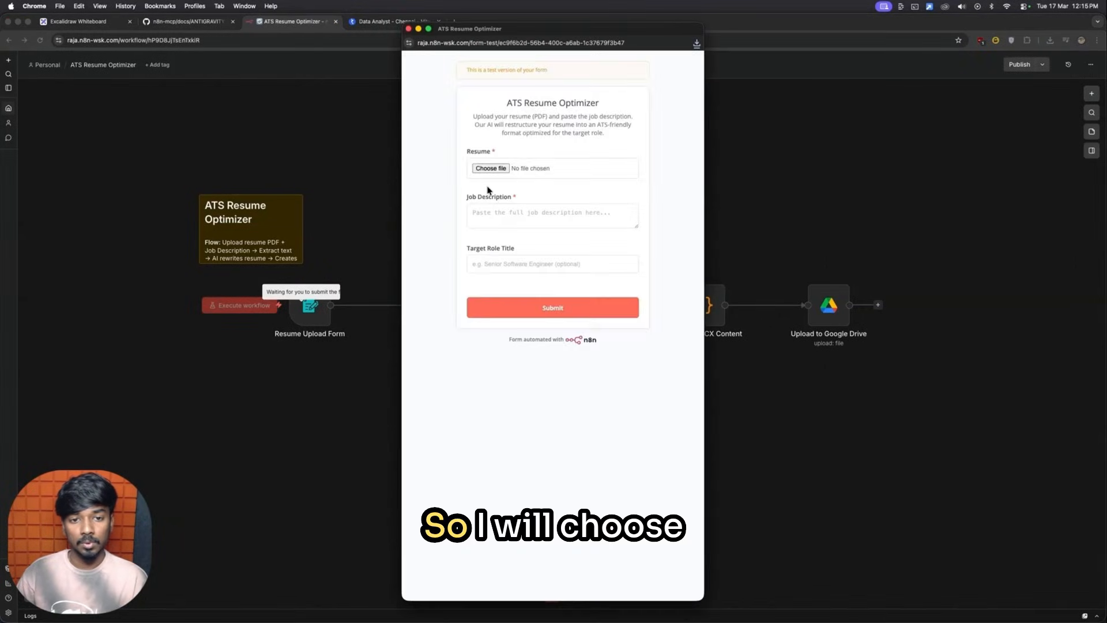
click(490, 167)
click(385, 270)
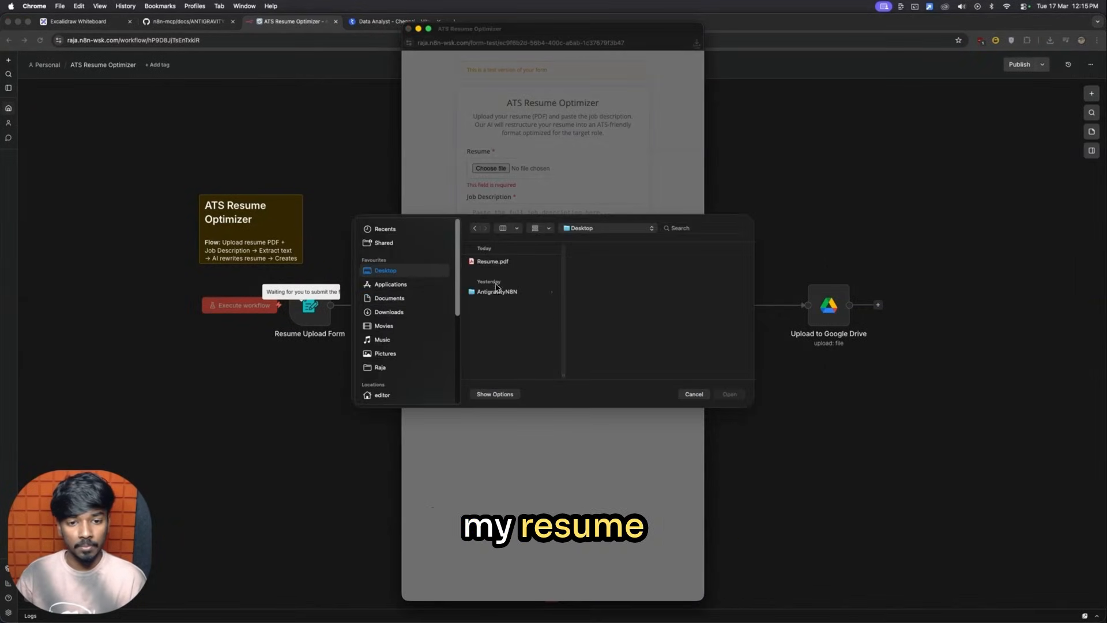
double_click(506, 267)
click(381, 22)
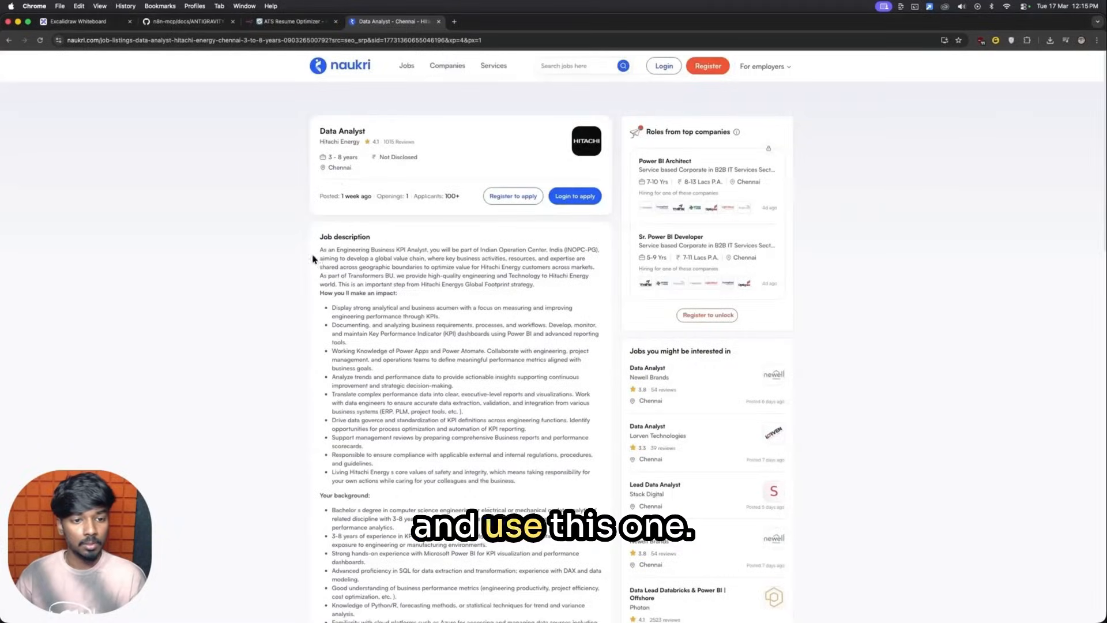
drag(319, 248, 514, 481)
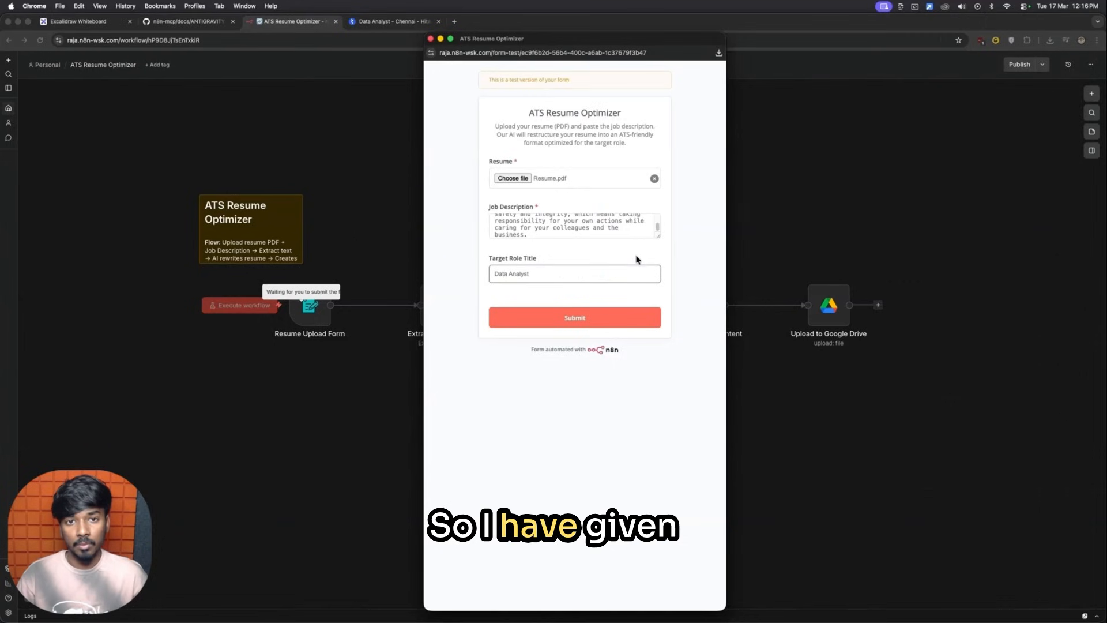
click(592, 325)
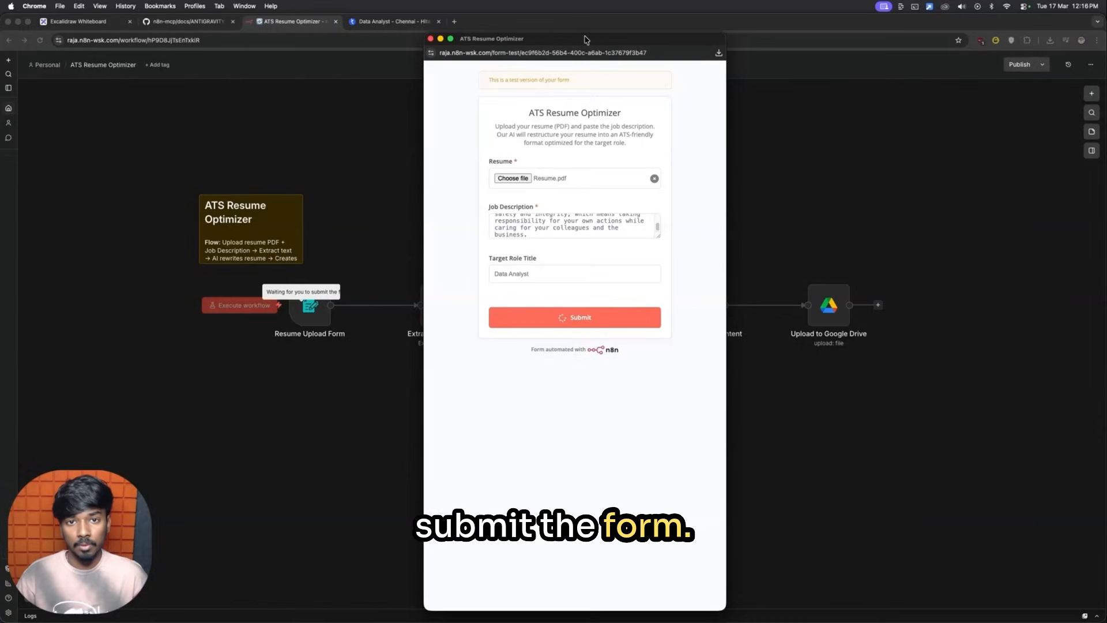
Inspect the failed Prepare DOCX Content node's code showing '$helpers is not defined'
click(441, 38)
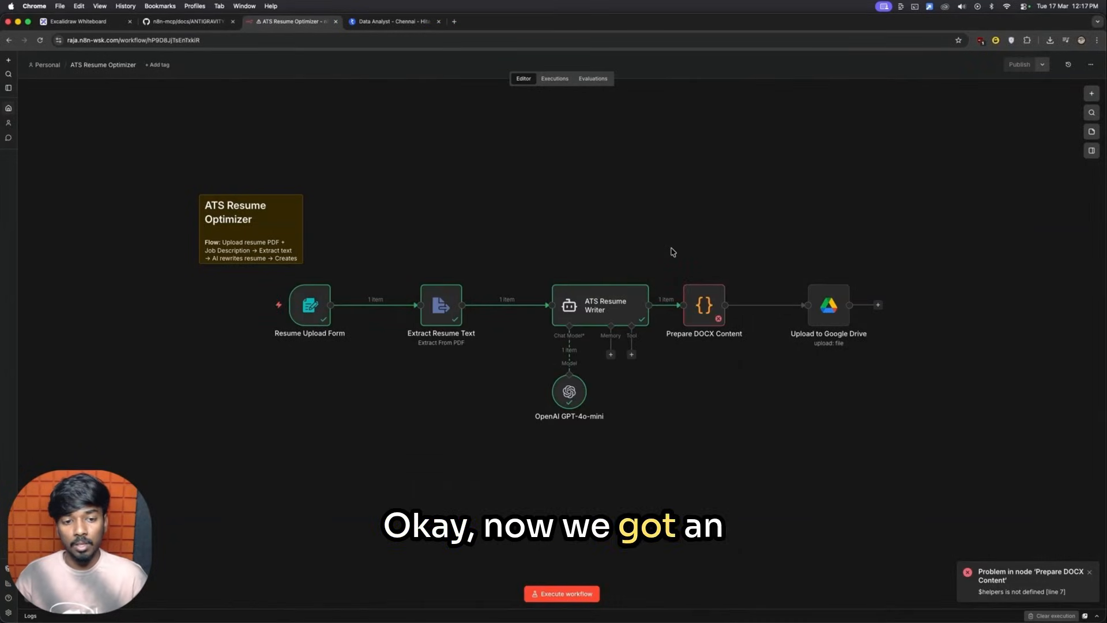
double_click(704, 304)
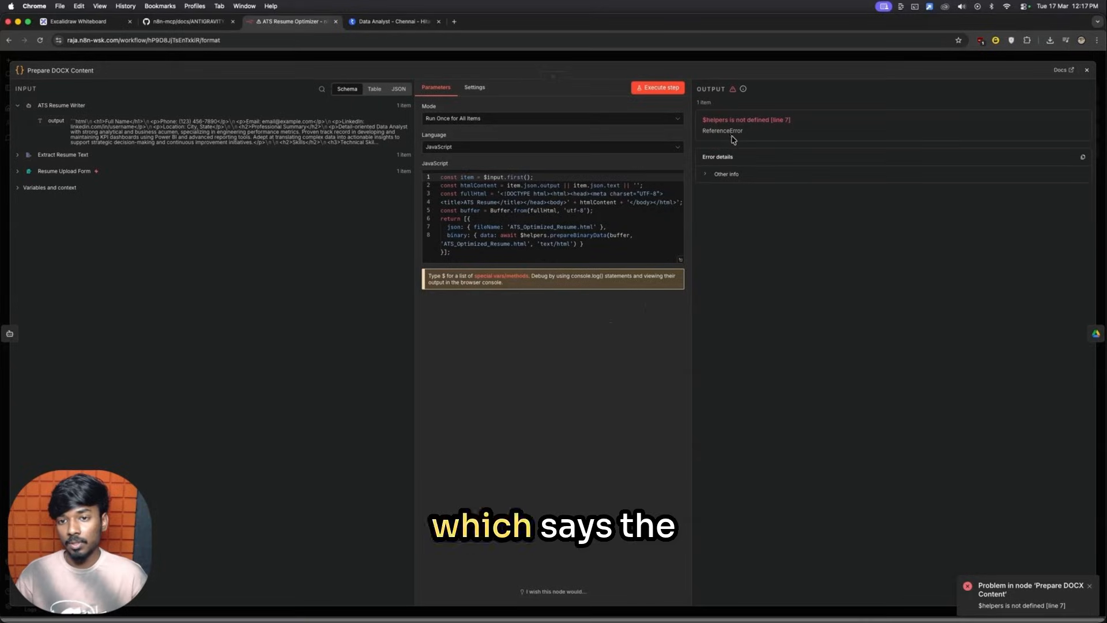
click(1087, 70)
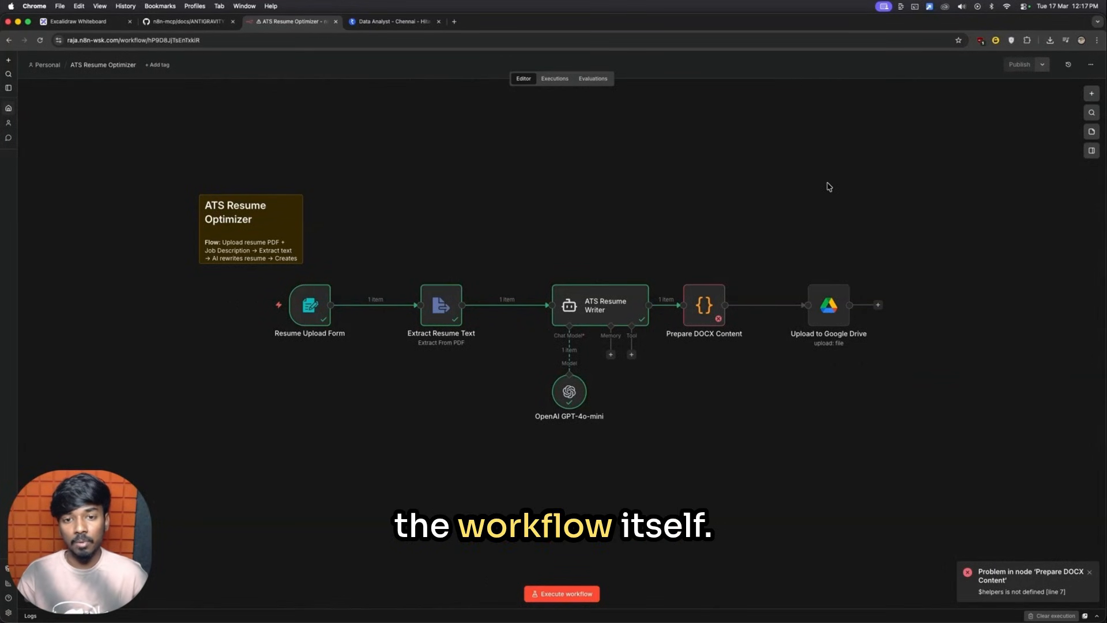
Send the agent a pasted report of the Prepare DOCX Content '$helpers is not defined' error
key(super+Tab)
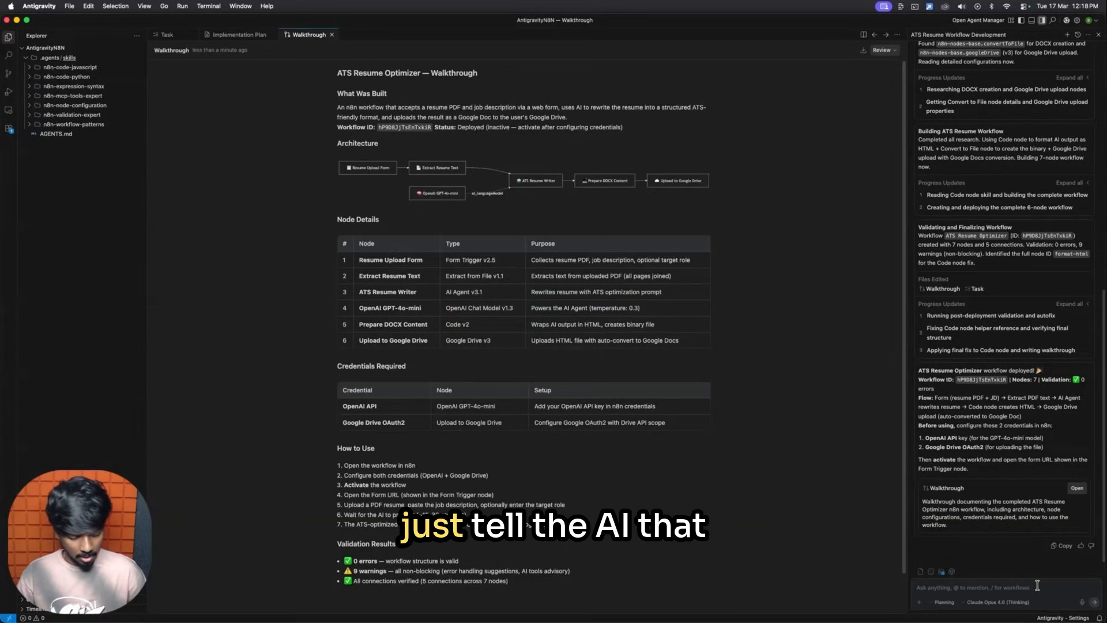
text(Hey, I'm running into an error in the workflow you just created. Check the recent exectution, find out the issue and fix it.)
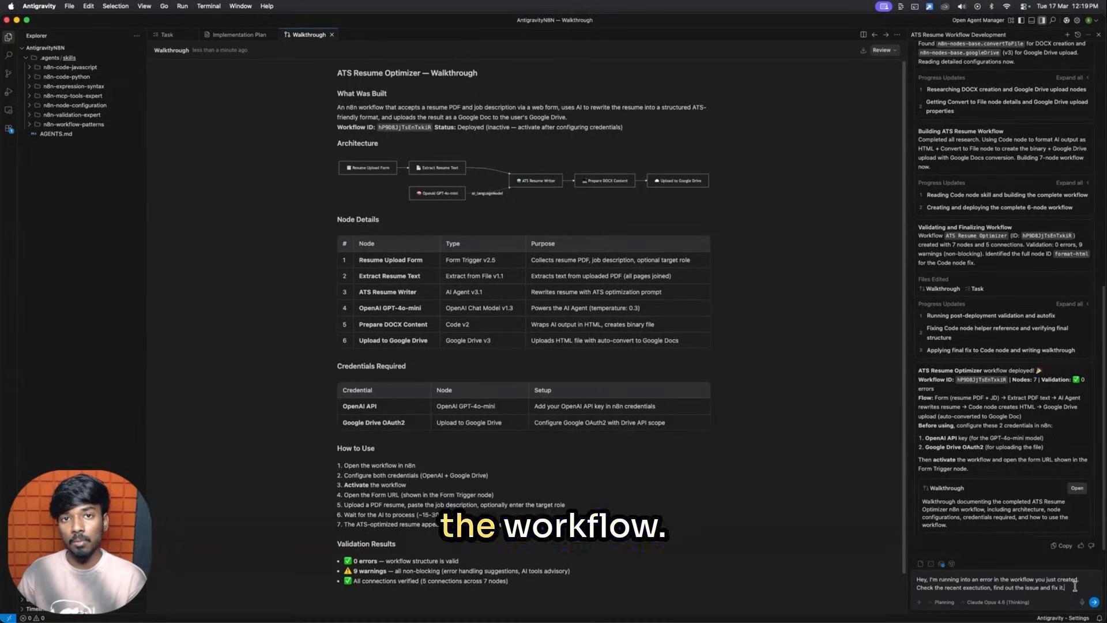
click(1095, 603)
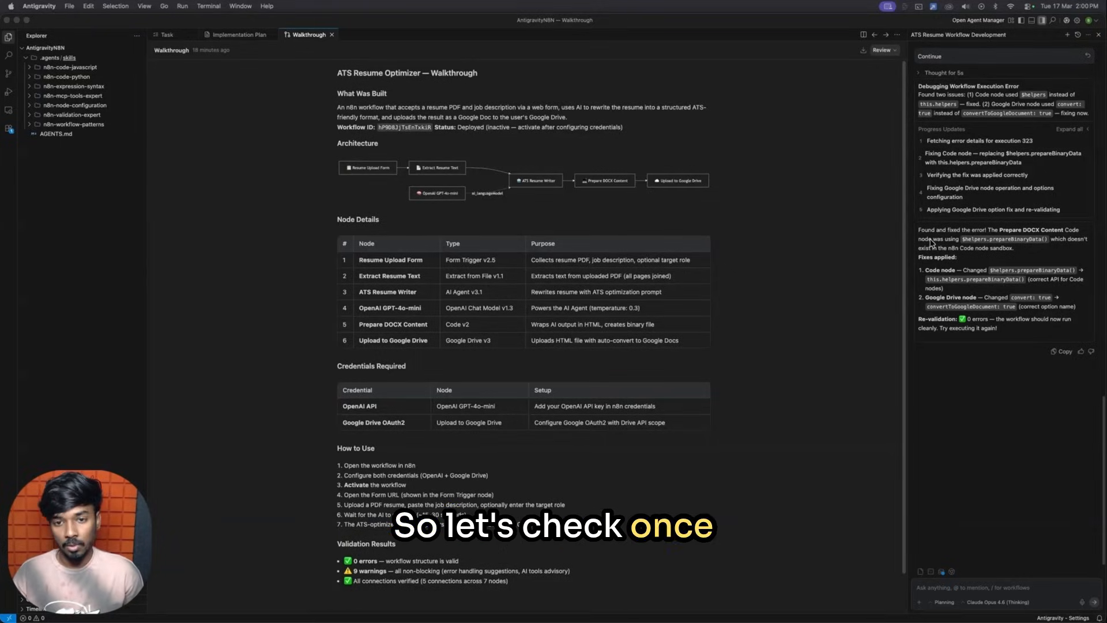
Reload the n8n workflow to pick up the agent's fixes and execute it again
key(super+Tab)
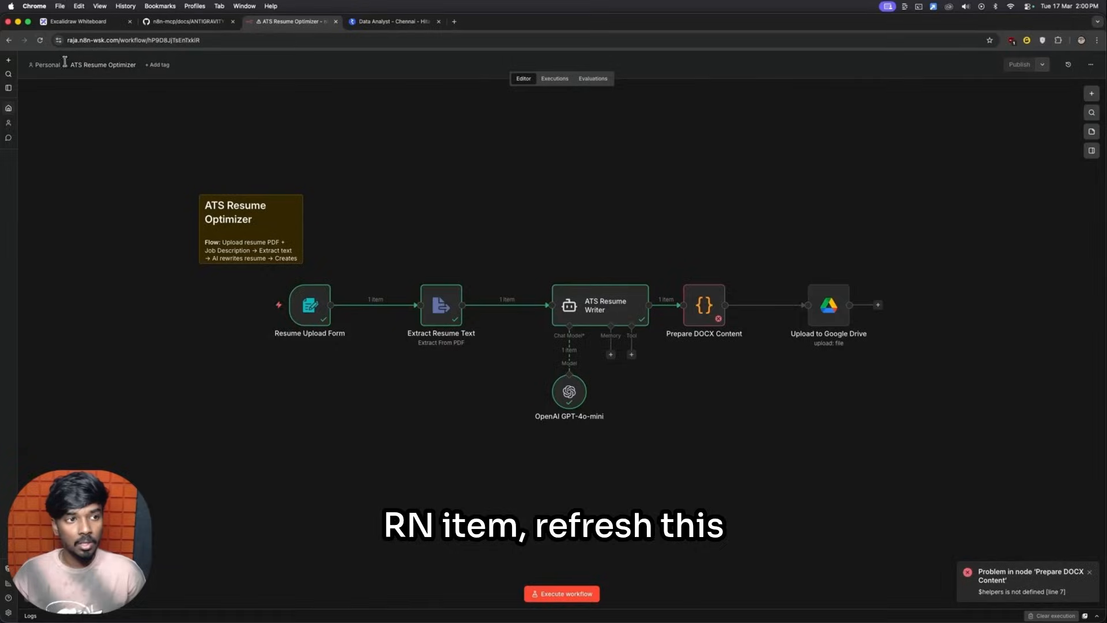
click(40, 40)
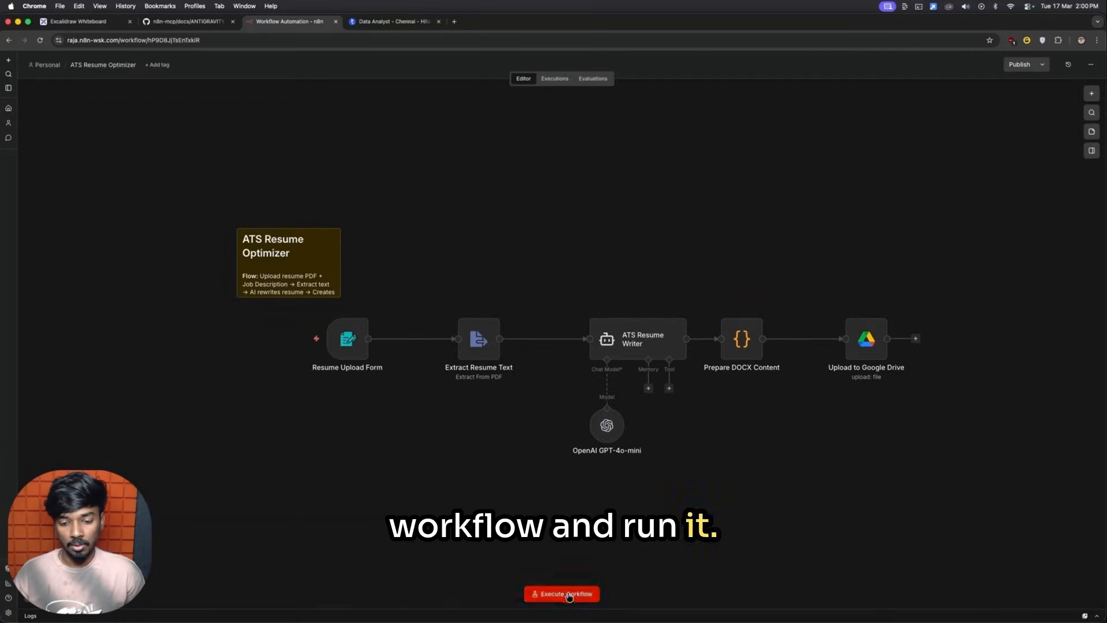
click(567, 594)
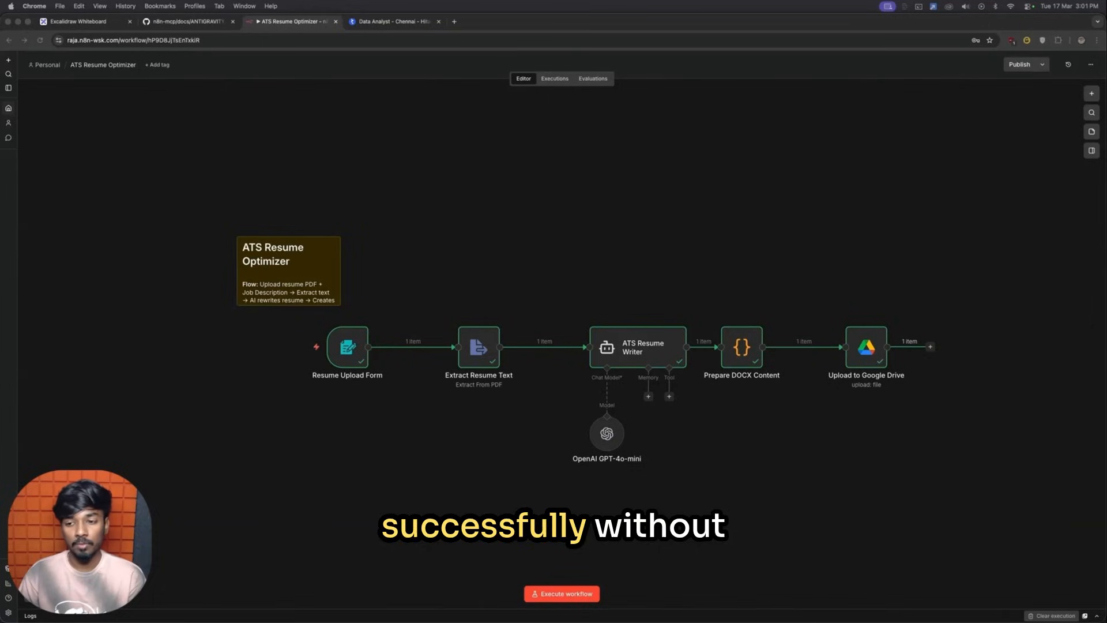